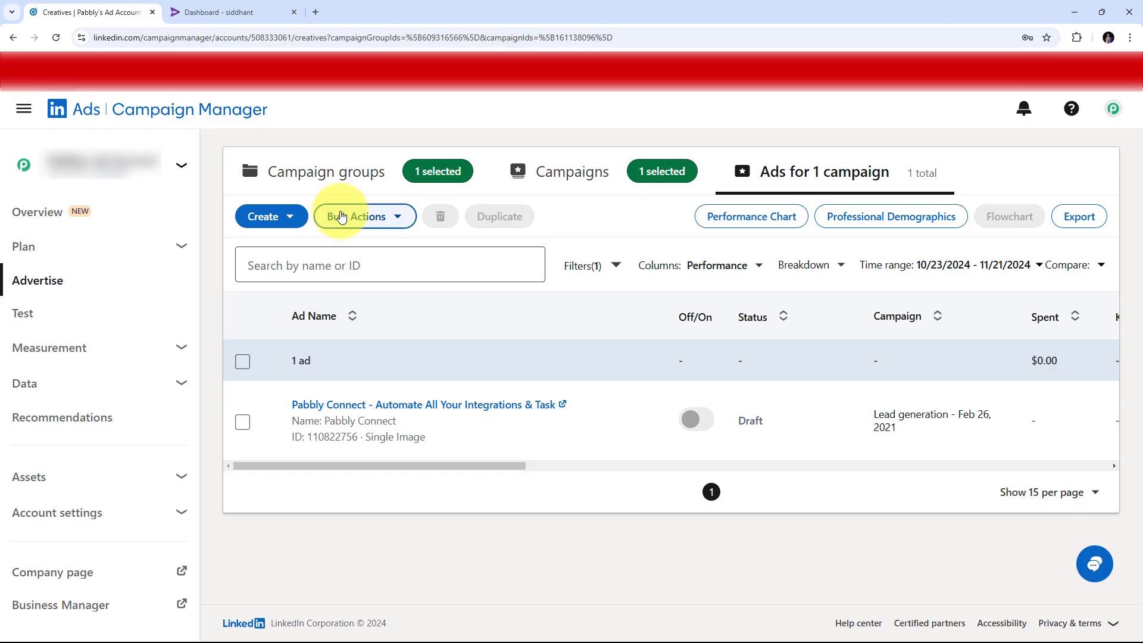
Review the LinkedIn Campaign Manager ads list and the Rigi earnings dashboard, switching between the two
left_click(256, 11)
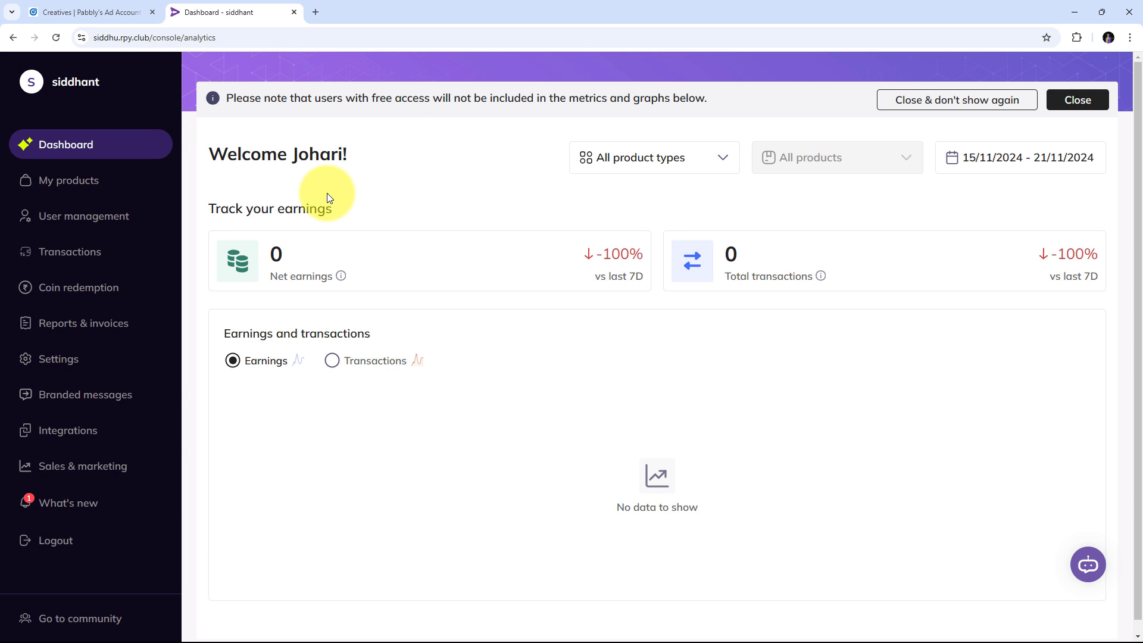
left_click(81, 13)
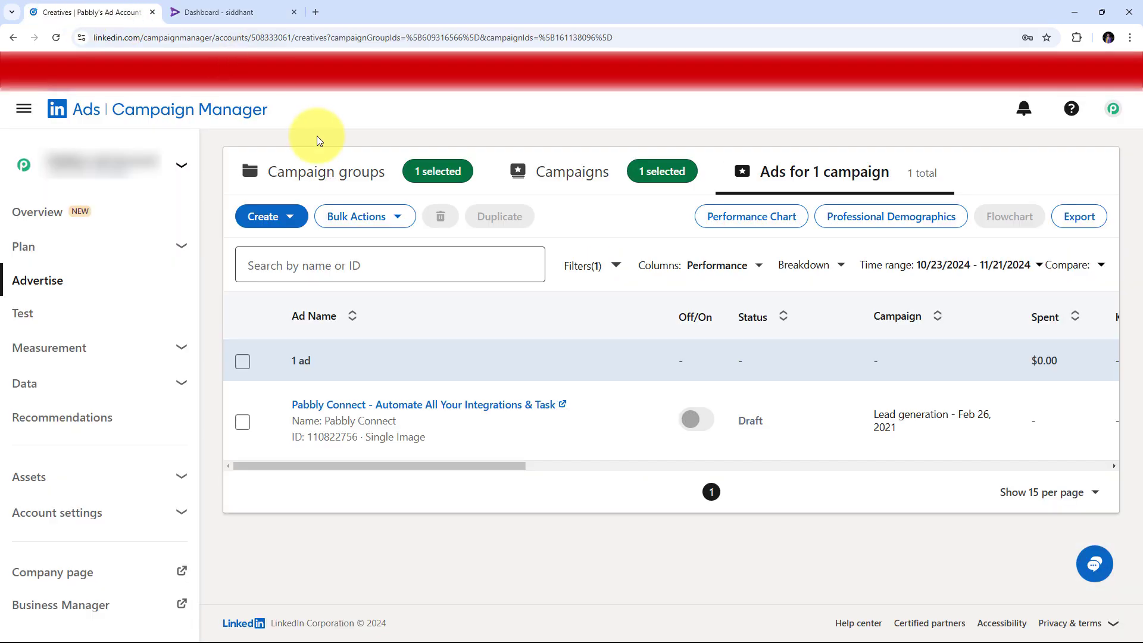
left_click(232, 11)
left_click(81, 13)
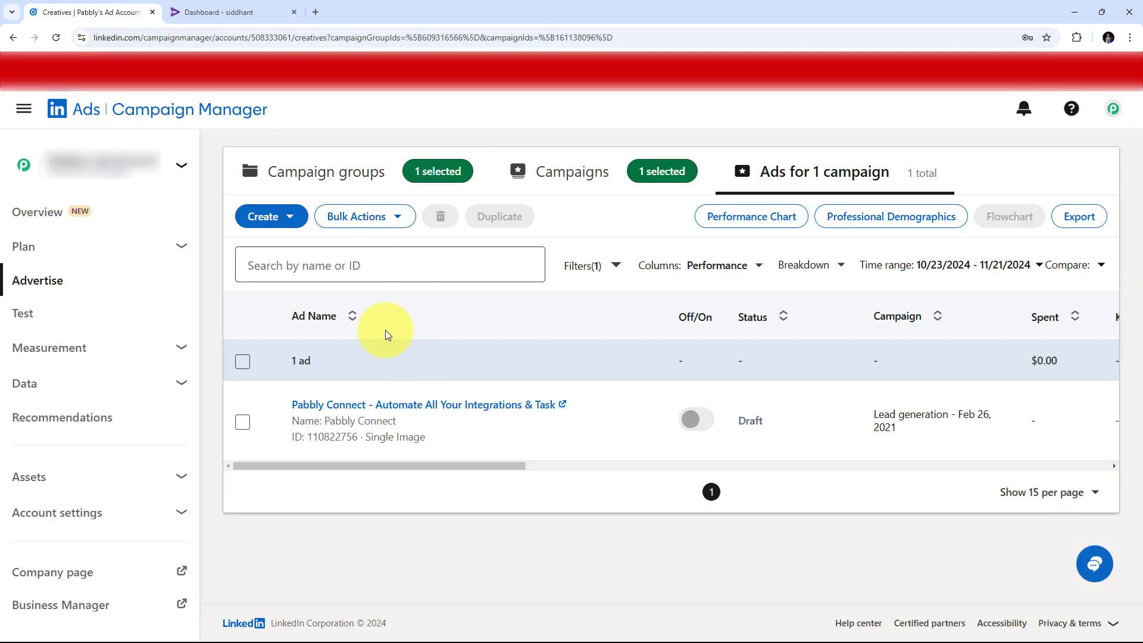
left_click(226, 6)
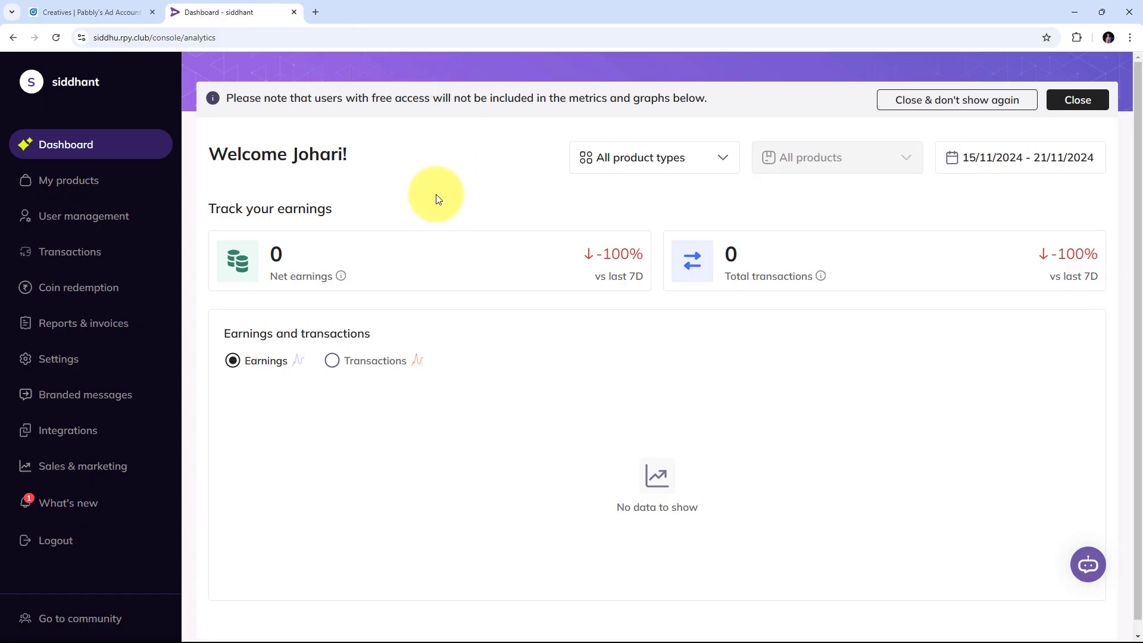
left_click(116, 10)
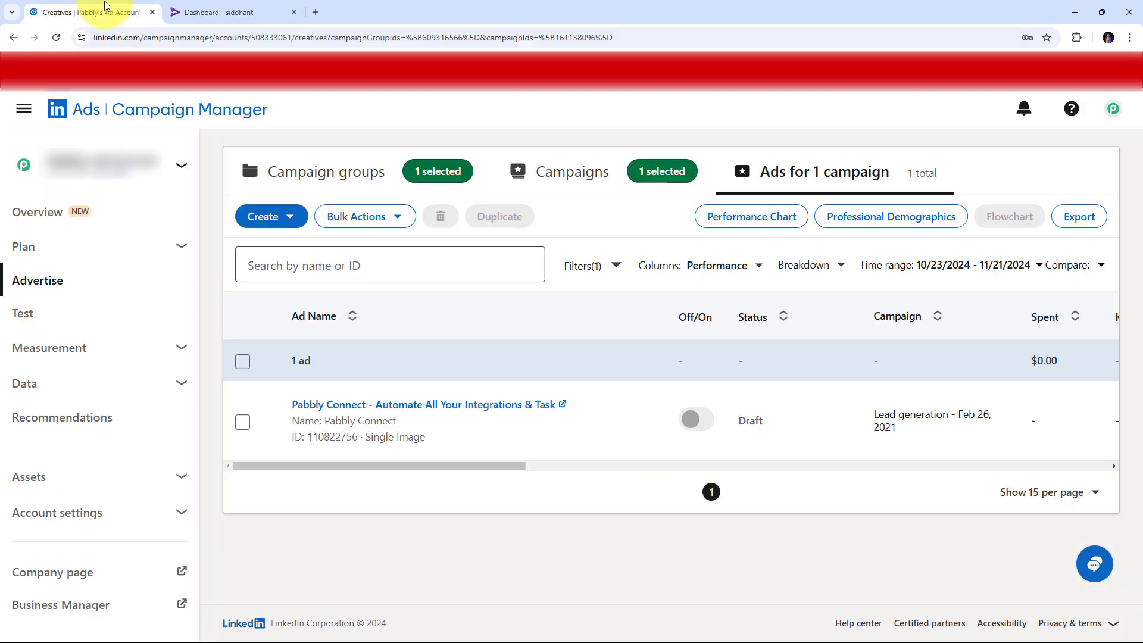
left_click(233, 12)
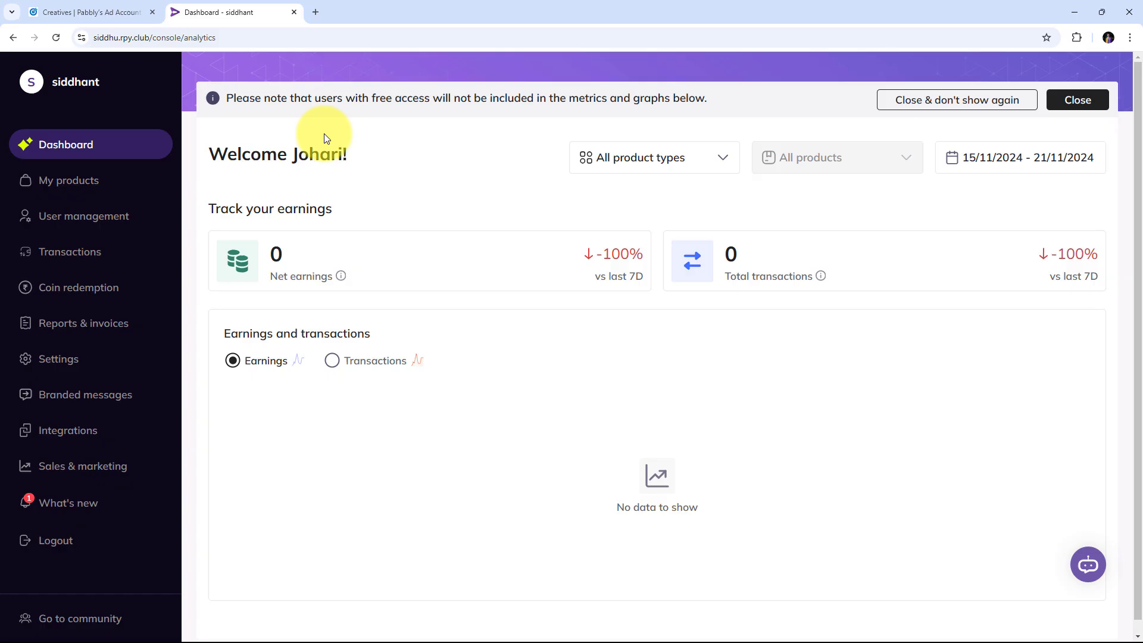
left_click(69, 5)
left_click(234, 10)
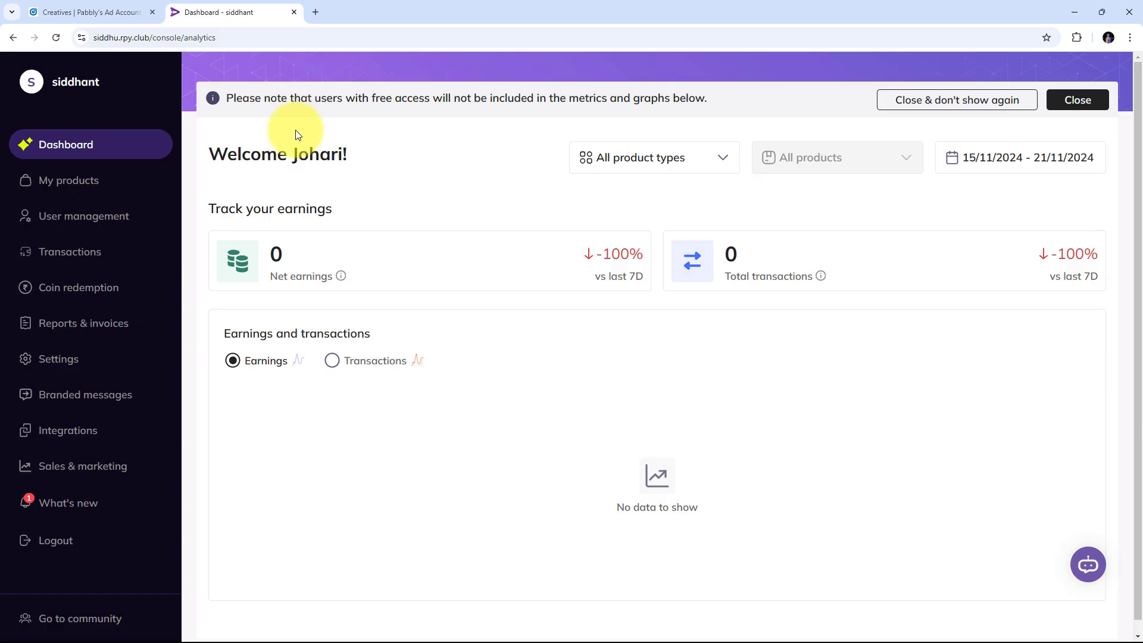
Open the Pabbly Connect website at pabbly.com/connect in a new browser tab
left_click(317, 19)
type("pa")
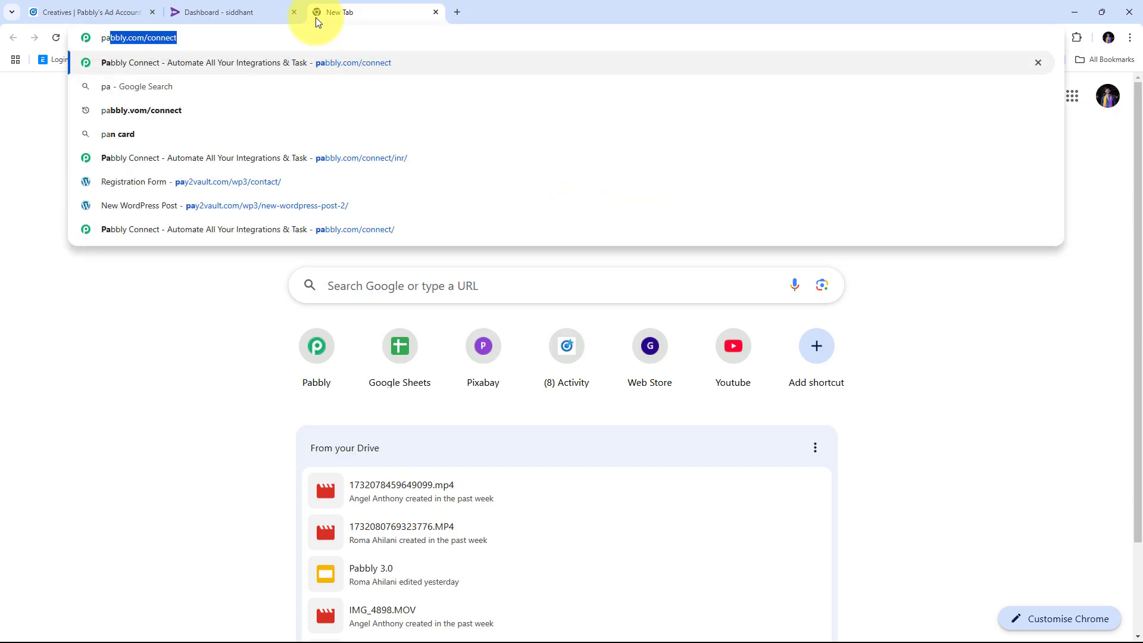
type("bbly.com")
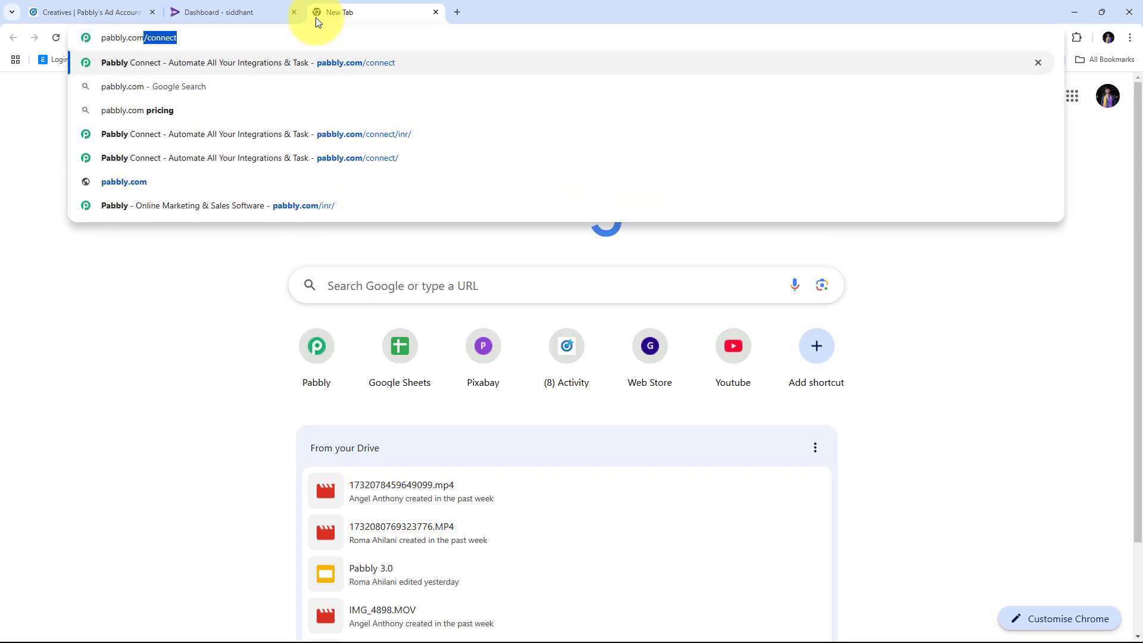
type("/conn")
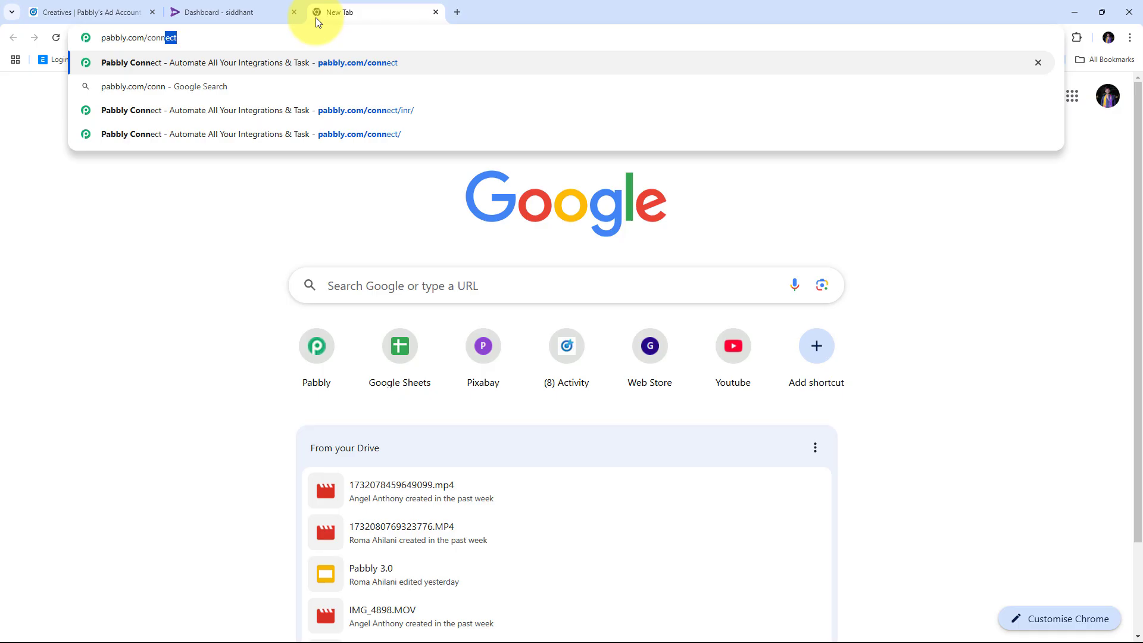
key("Return")
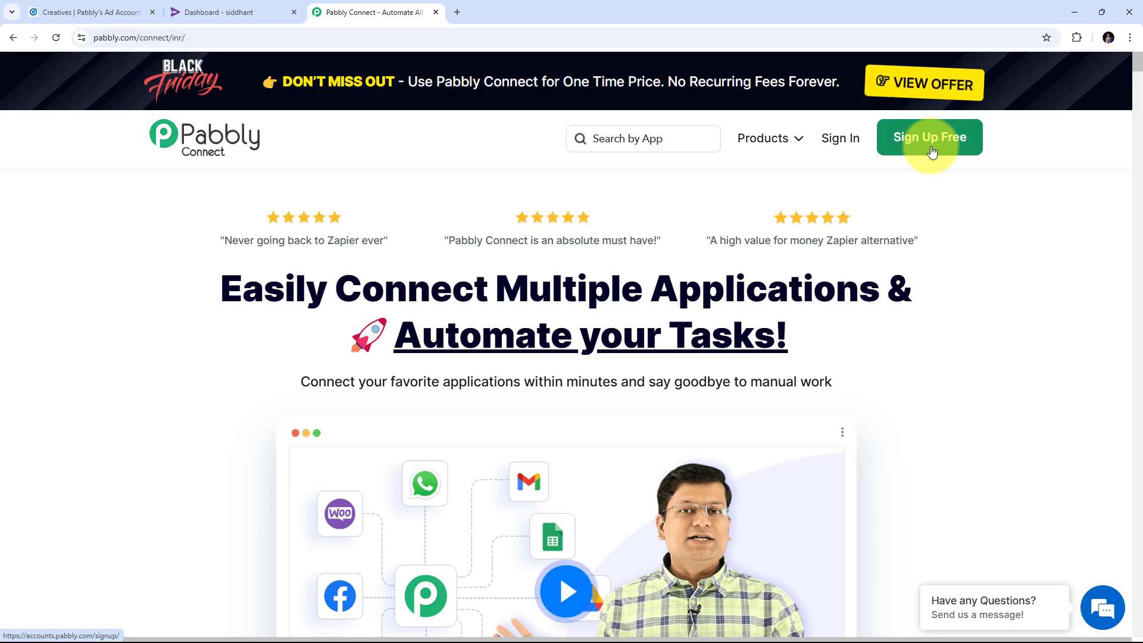
Sign in to Pabbly and access Pabbly Connect from the list of all Pabbly apps
left_click(841, 145)
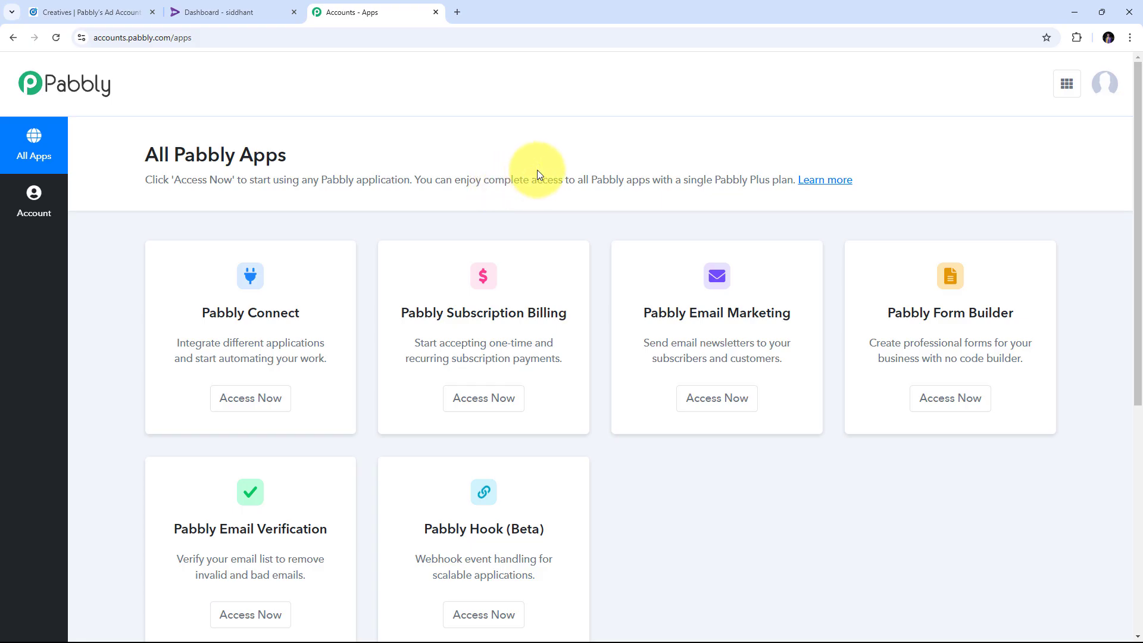
scroll(536, 169, "down", 2)
scroll(536, 173, "up", 1)
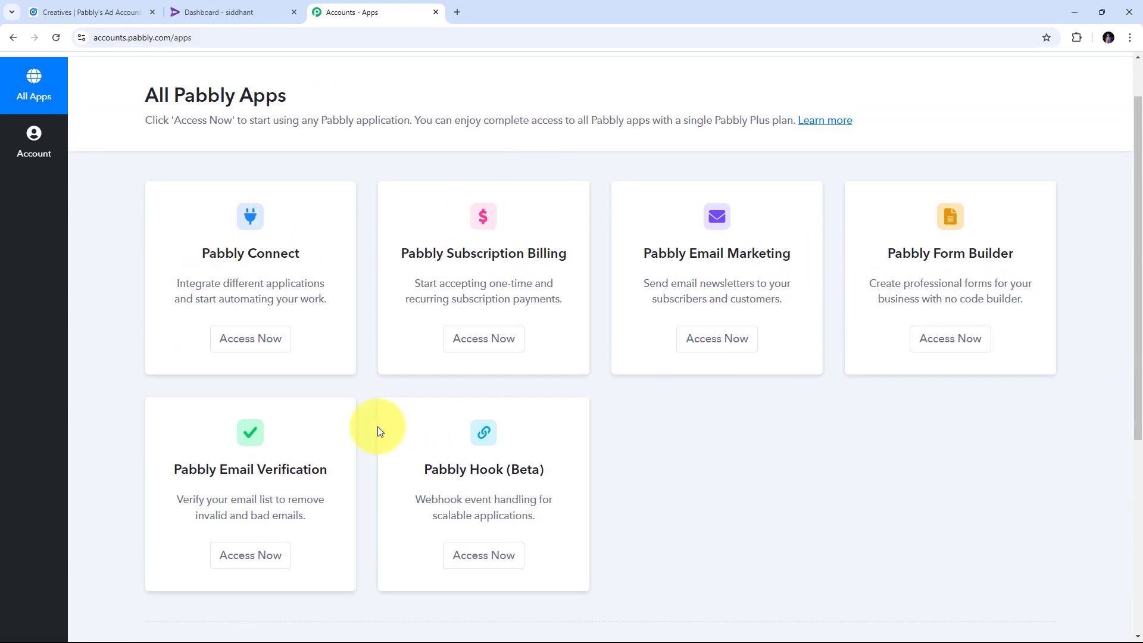
left_click_drag(194, 249, 303, 251)
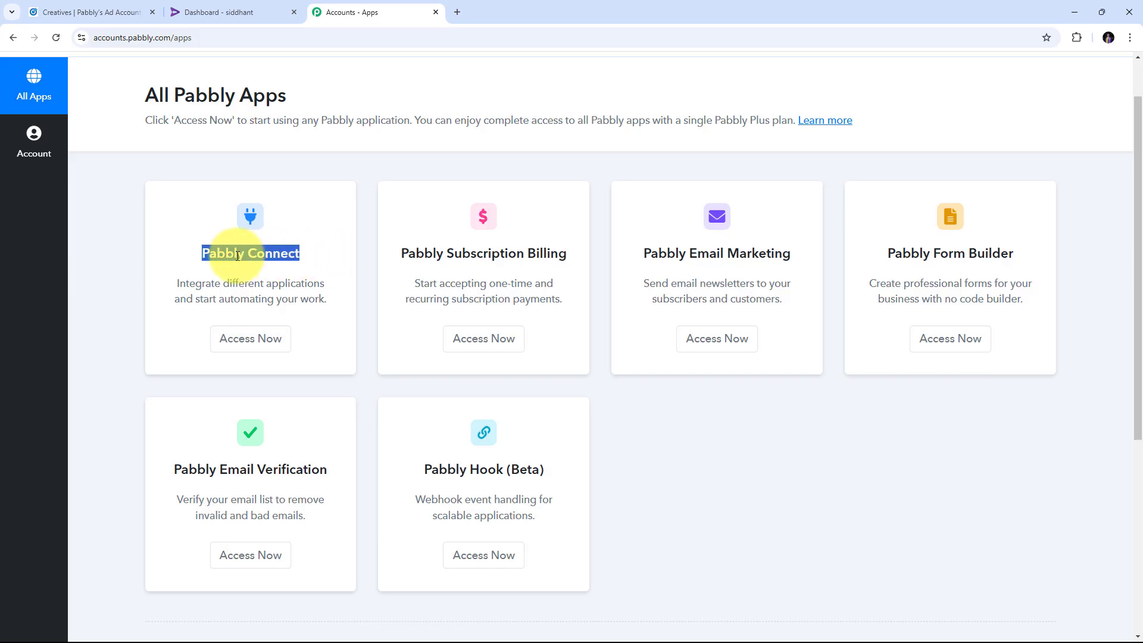
left_click(247, 344)
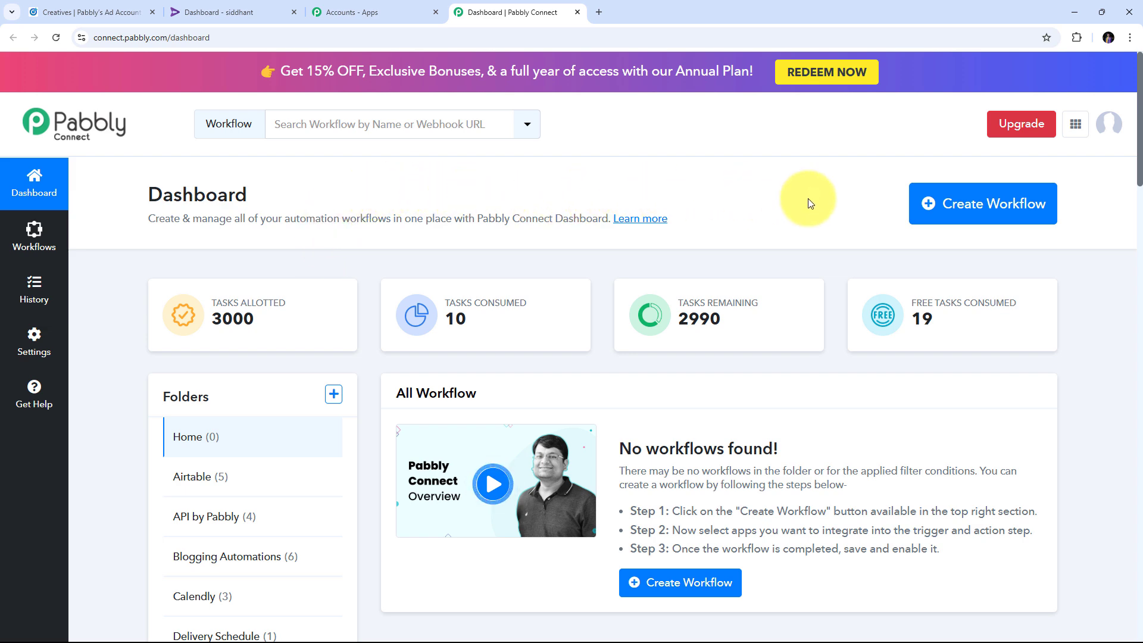
Create a workflow named "Enroll Rigi User from LinkedIn Lead Gen Forms Leads" in the Home folder
left_click(986, 204)
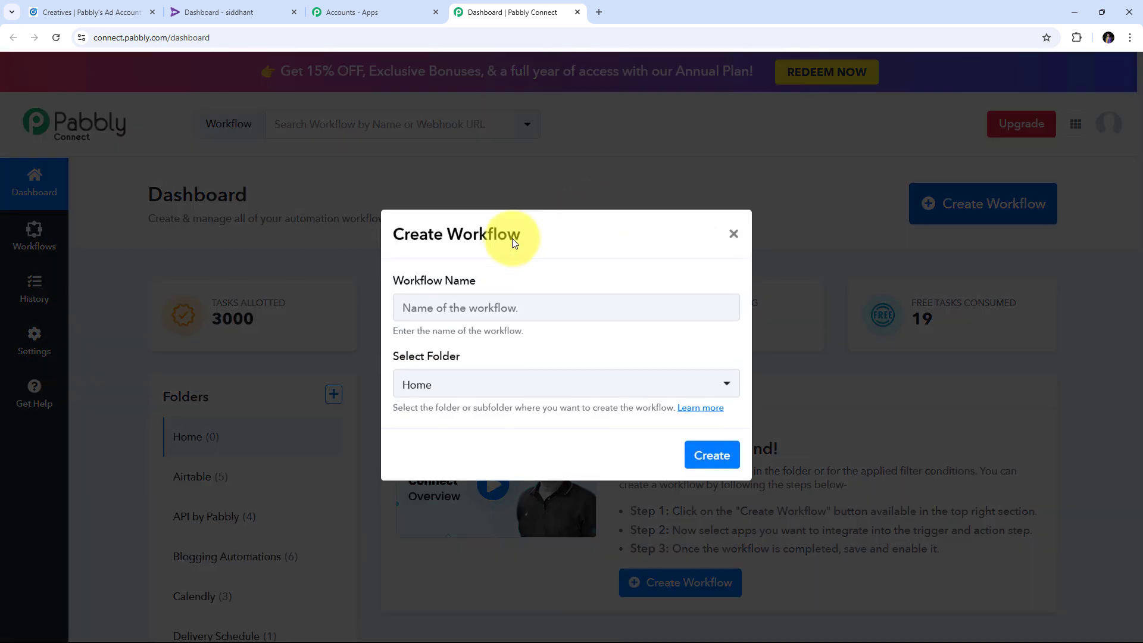
left_click(419, 308)
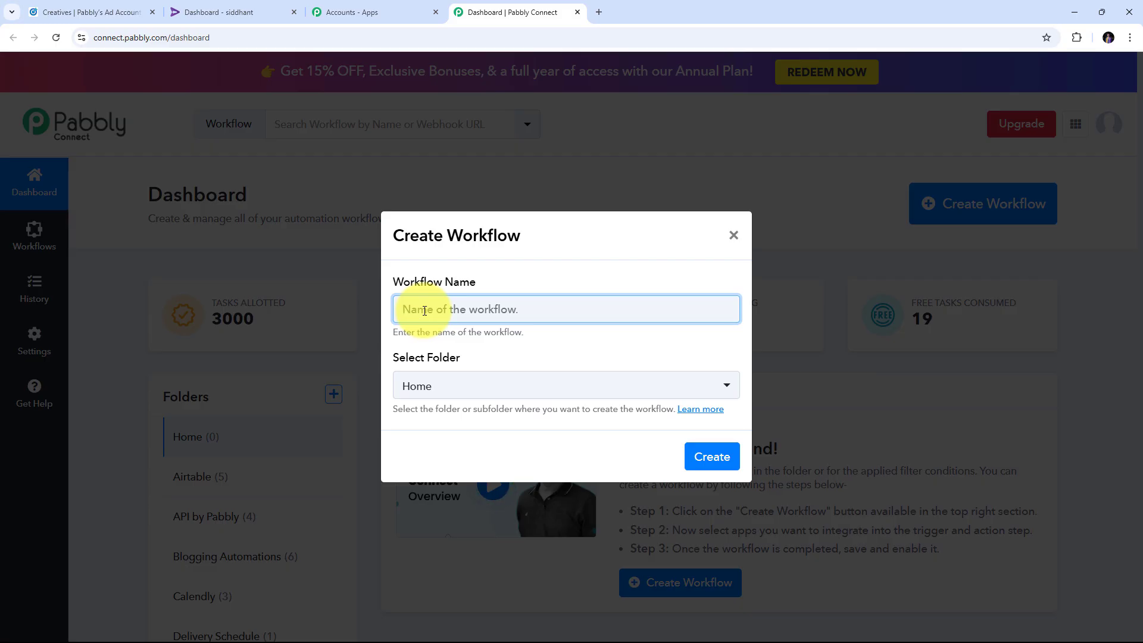
type("Enroll Rigi User from LinkedIn Lead Gen Forms Leads")
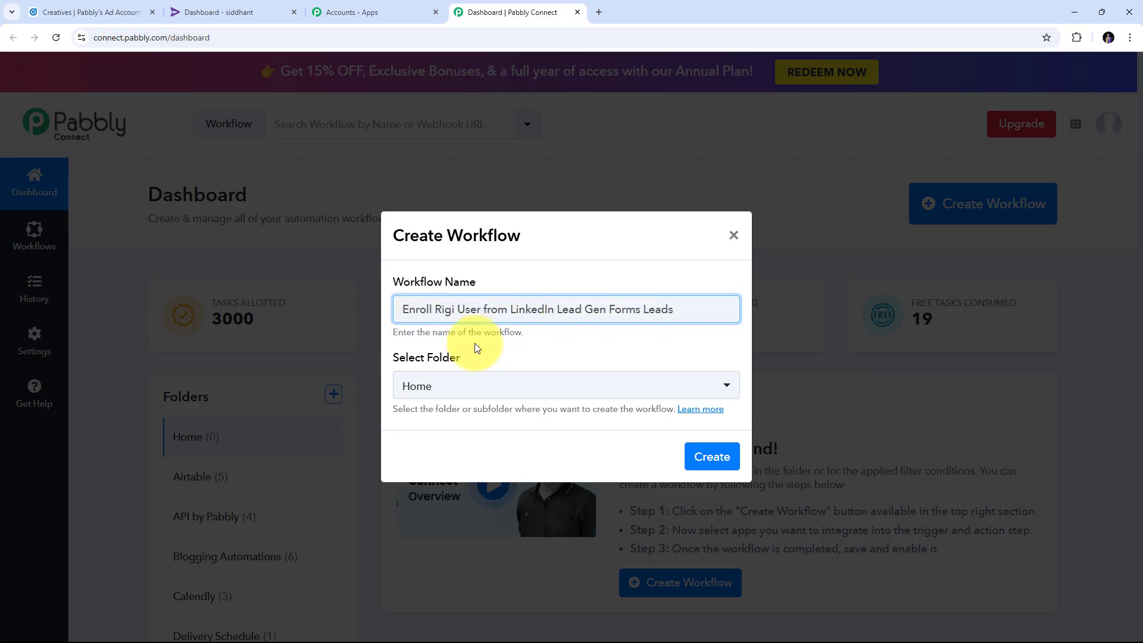
left_click(711, 467)
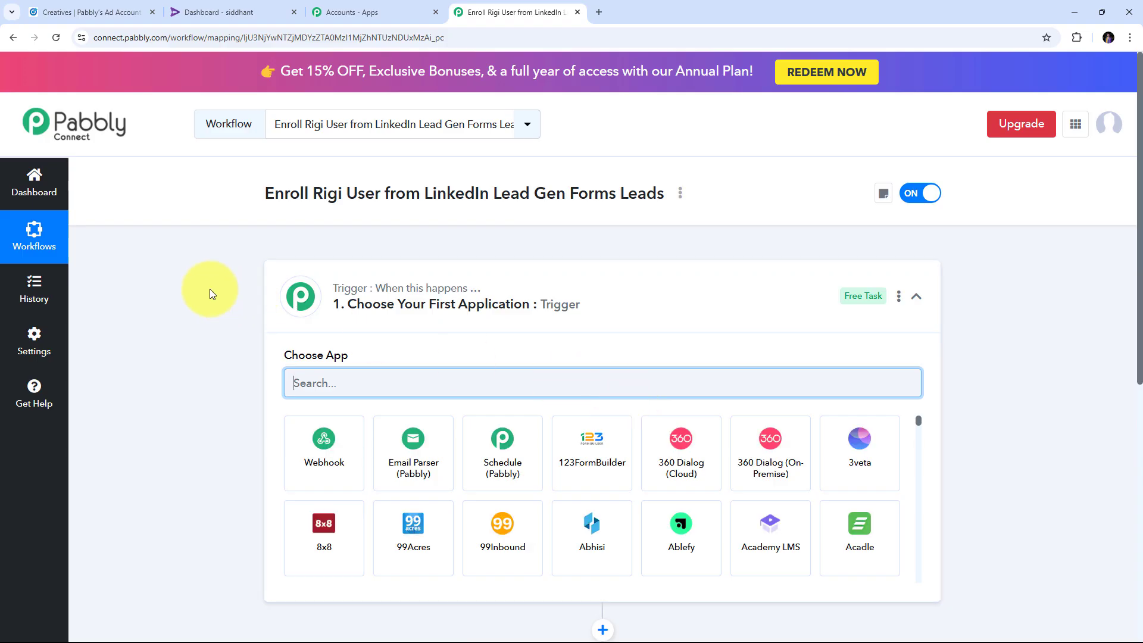
Examine the new workflow's trigger and action sections
scroll(210, 289, "down", 3)
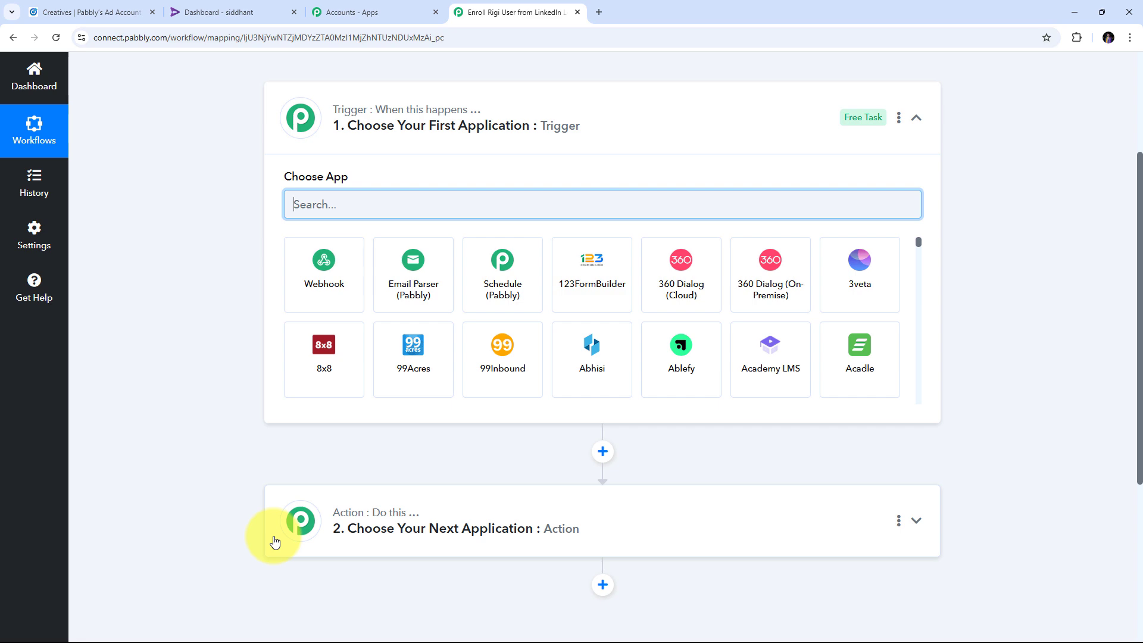
scroll(279, 538, "up", 3)
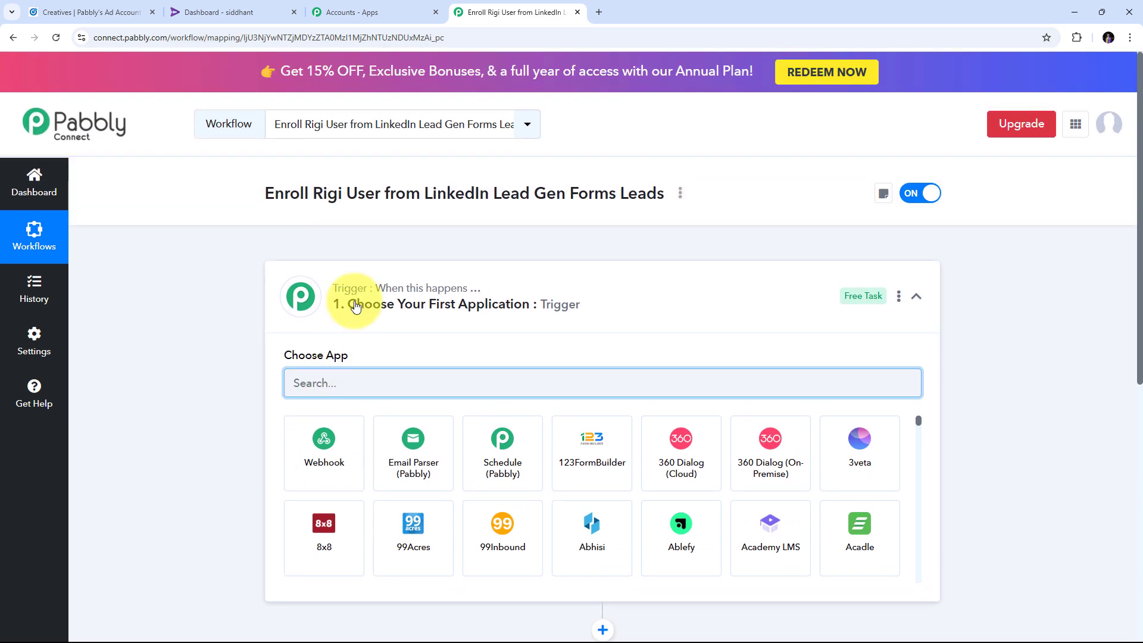
scroll(467, 256, "down", 3)
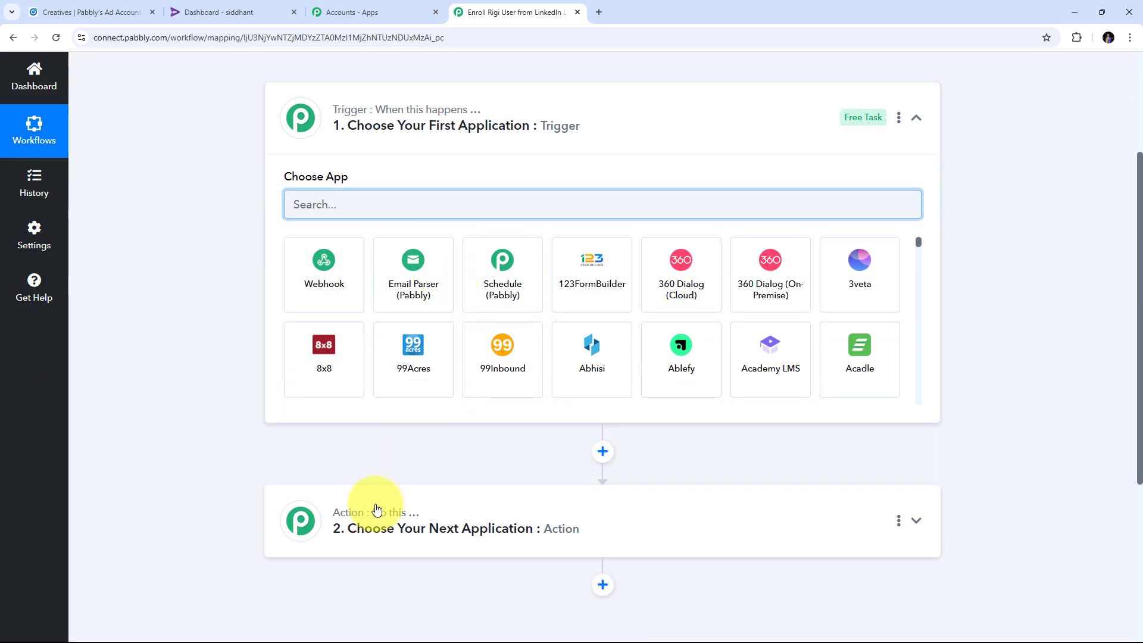
scroll(250, 297, "up", 2)
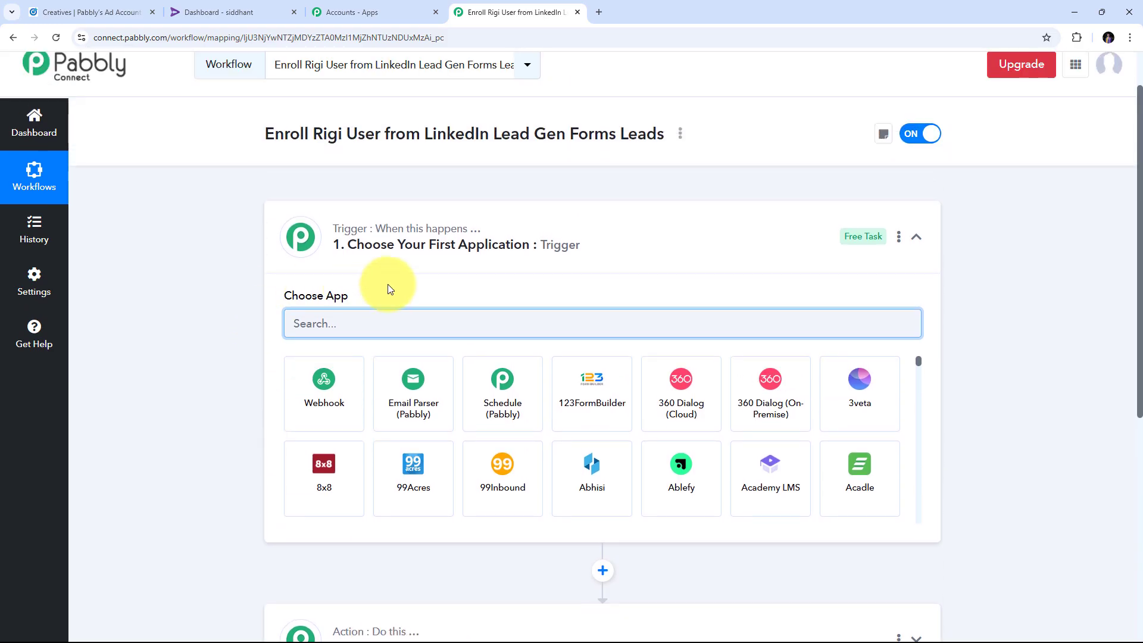
scroll(387, 286, "up", 1)
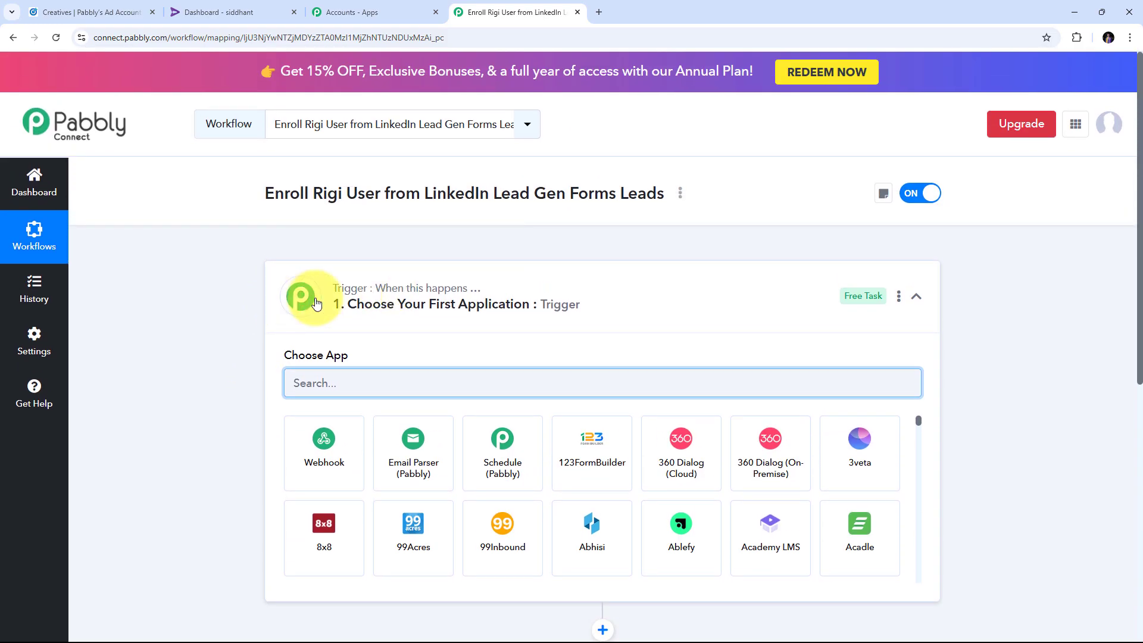
scroll(342, 286, "down", 2)
scroll(357, 299, "down", 1)
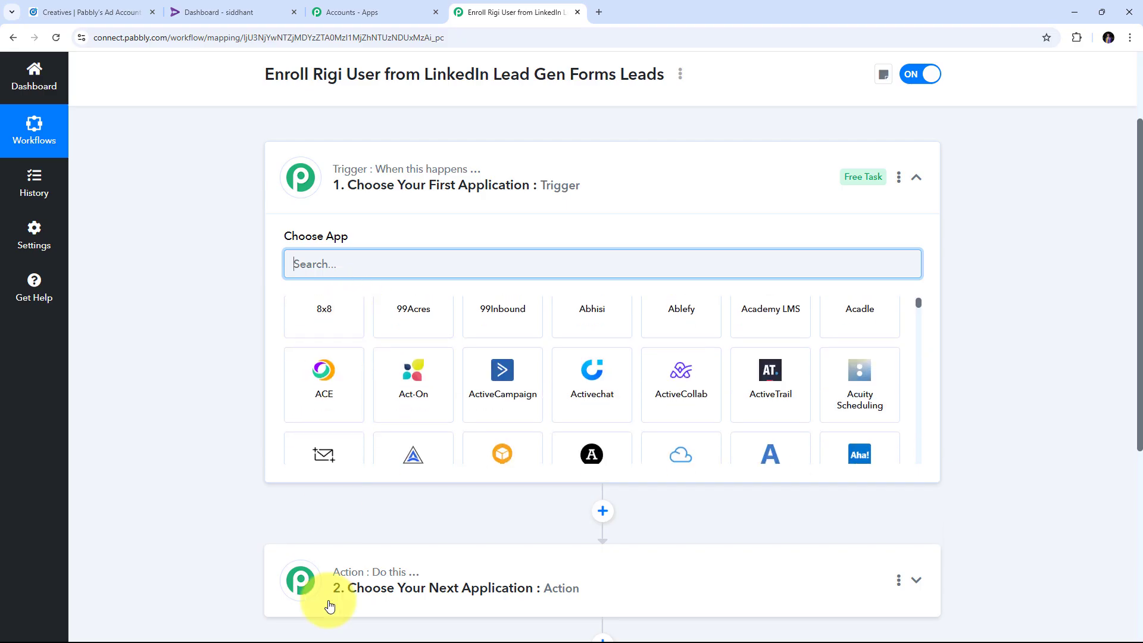
scroll(364, 369, "up", 2)
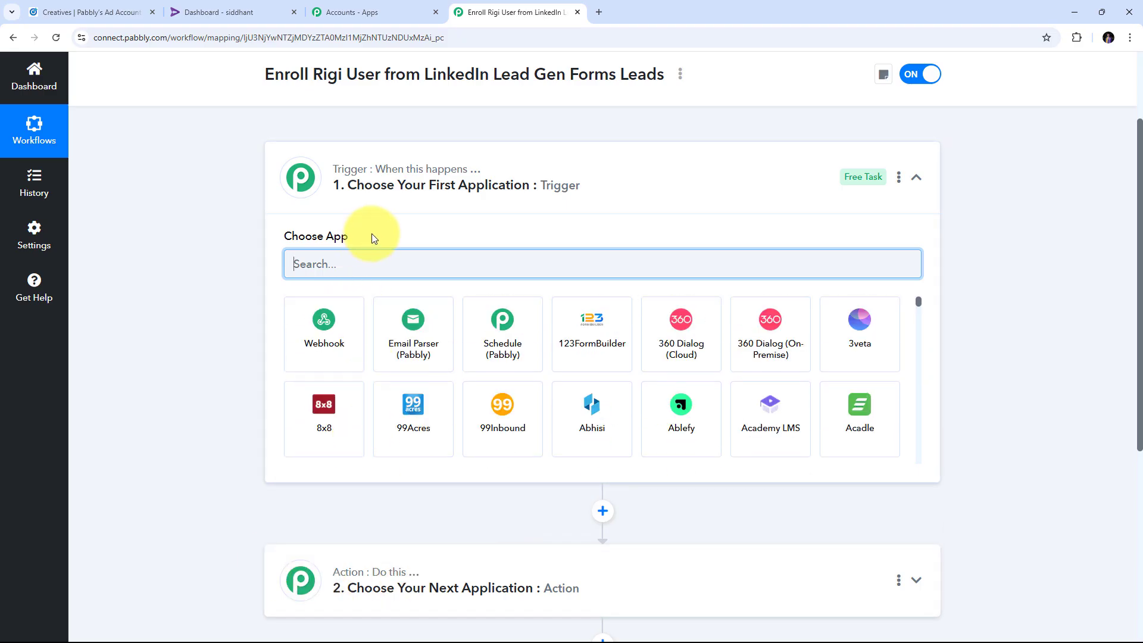
scroll(357, 280, "up", 2)
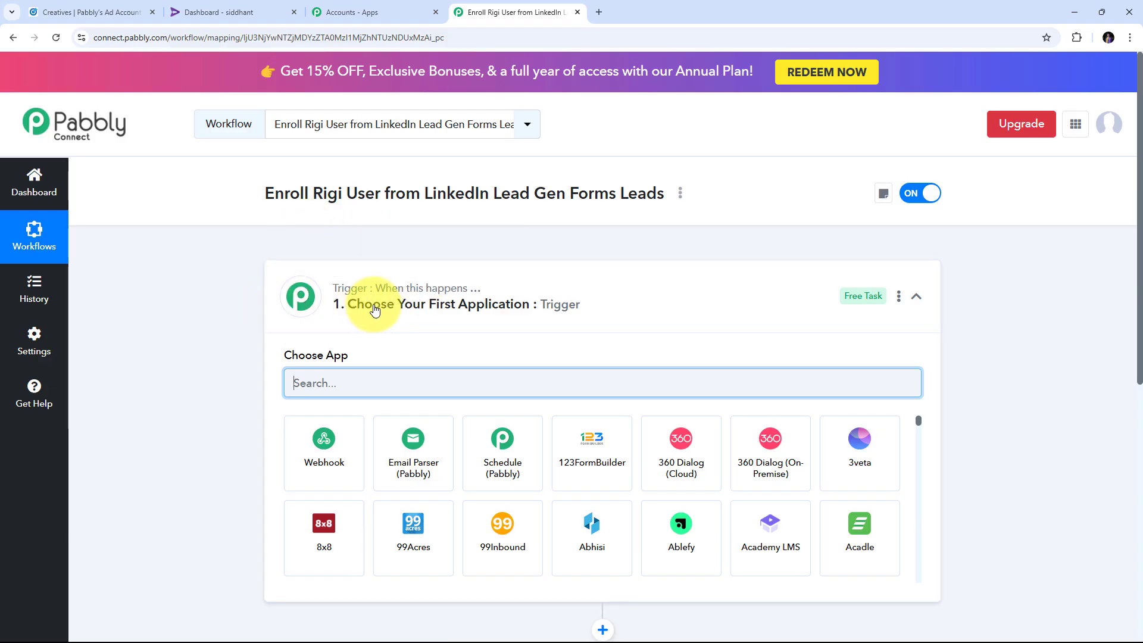
scroll(328, 309, "down", 2)
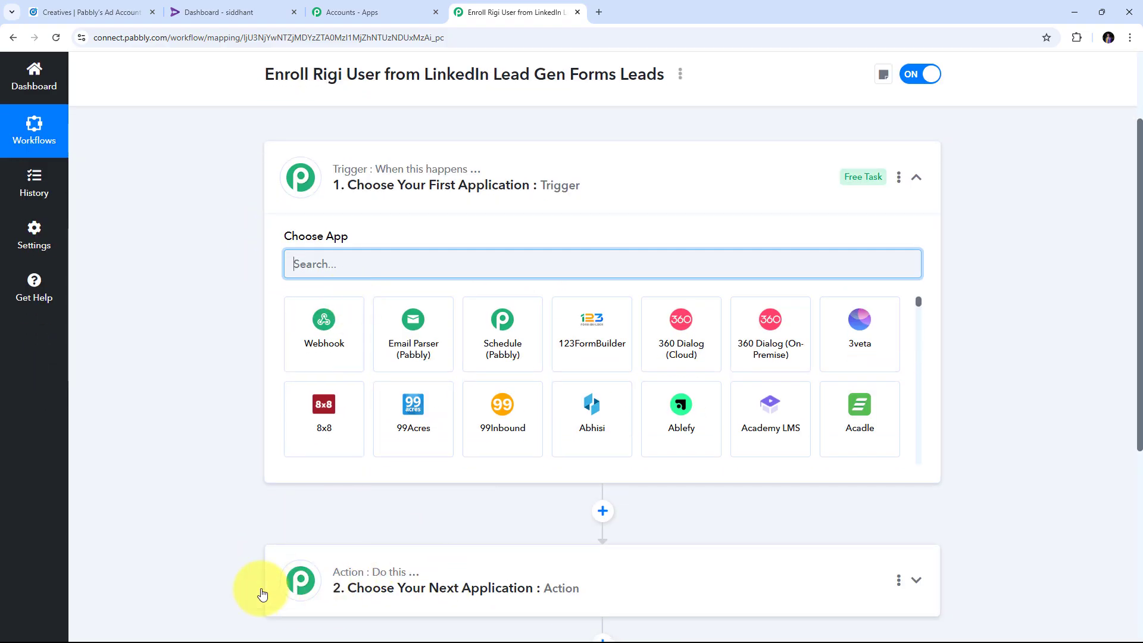
scroll(381, 518, "up", 2)
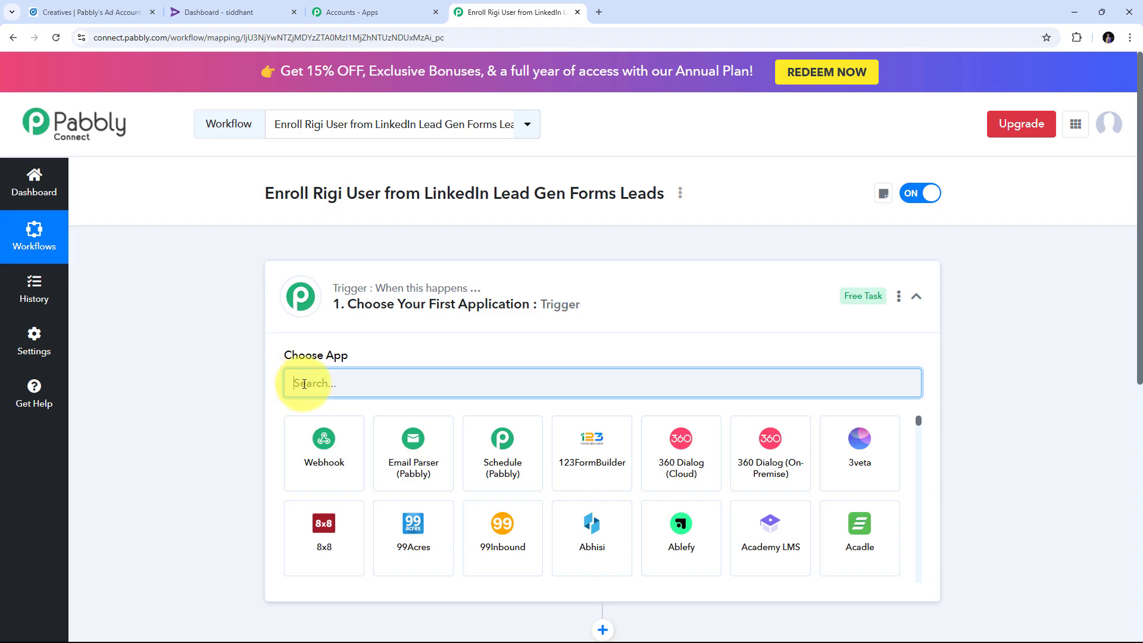
Set the trigger to LinkedIn Lead Gen Forms with the New Lead Gen Form Response event, and open its account connection settings
type("LinkedI")
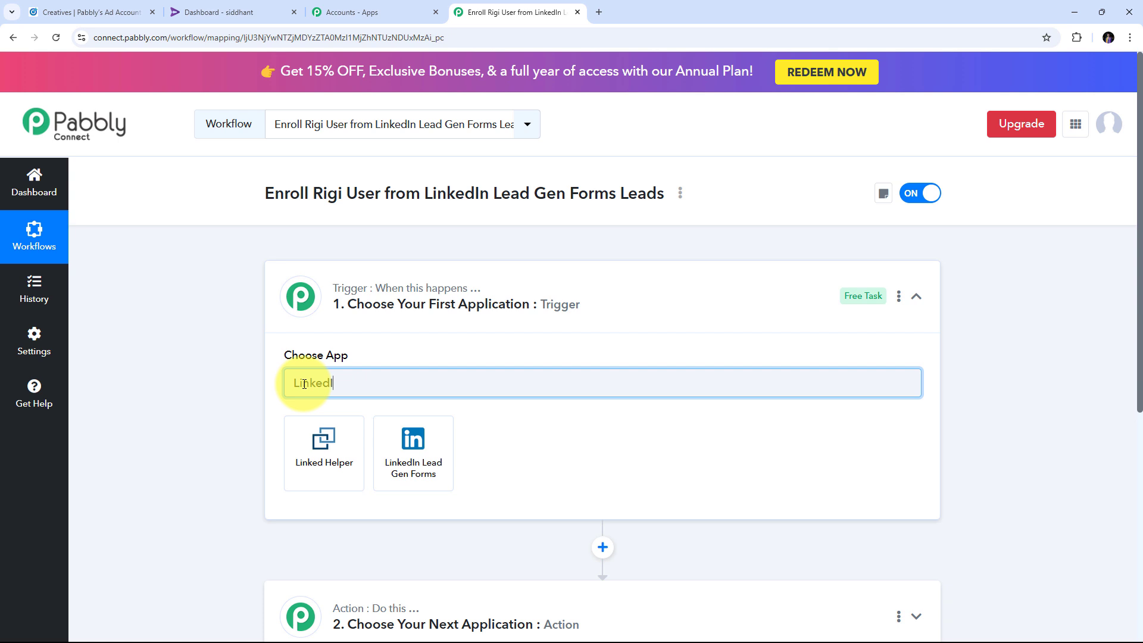
type("n Lead")
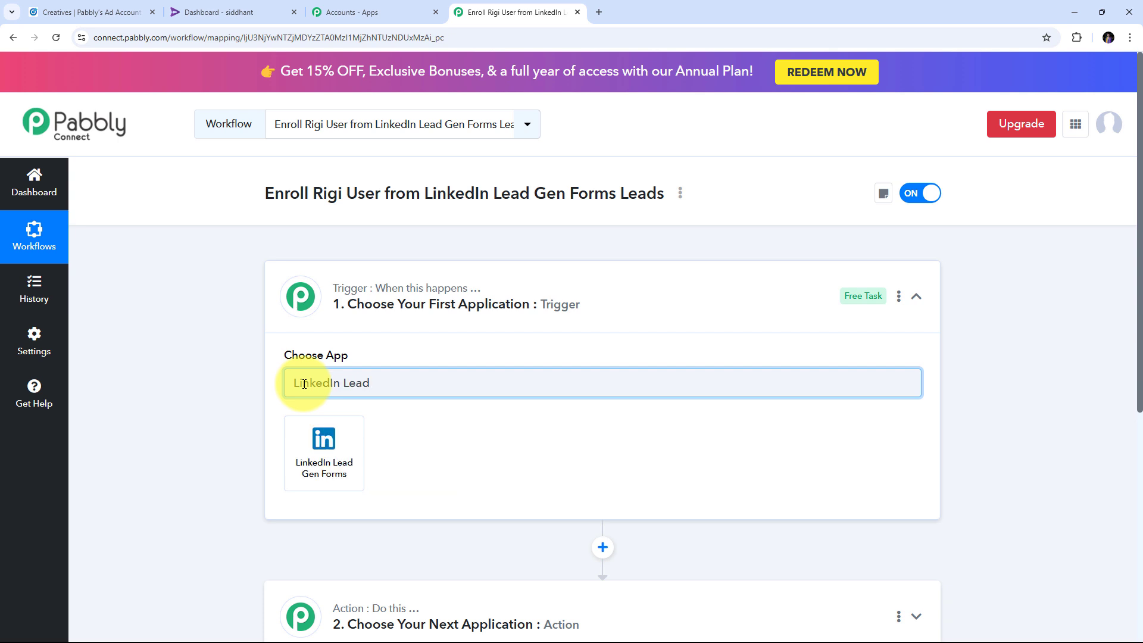
left_click(326, 446)
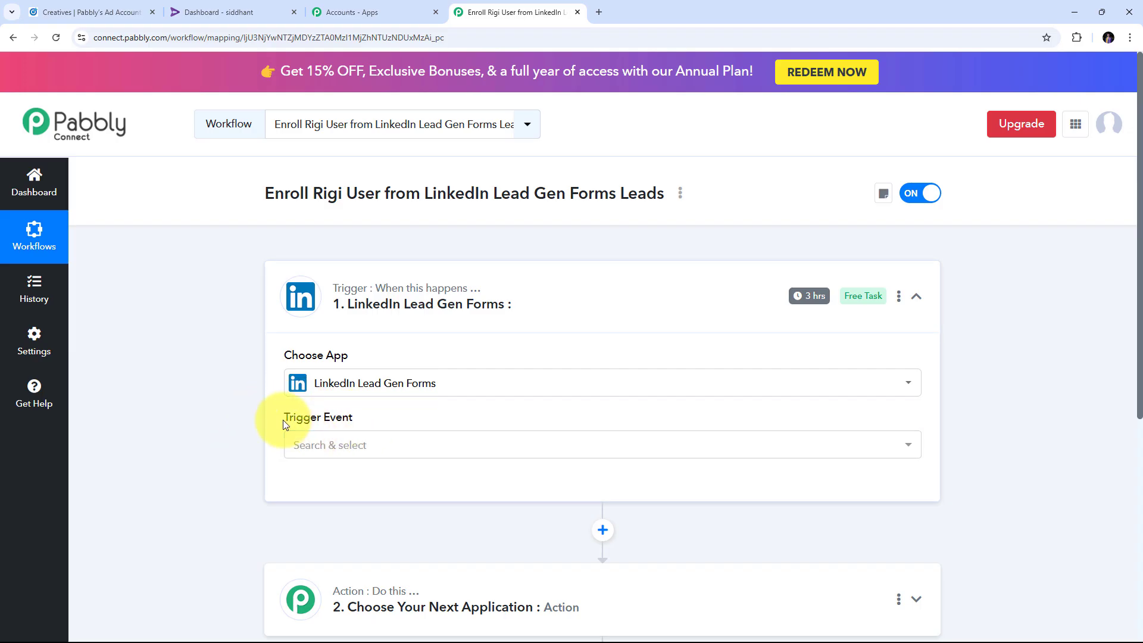
left_click(698, 456)
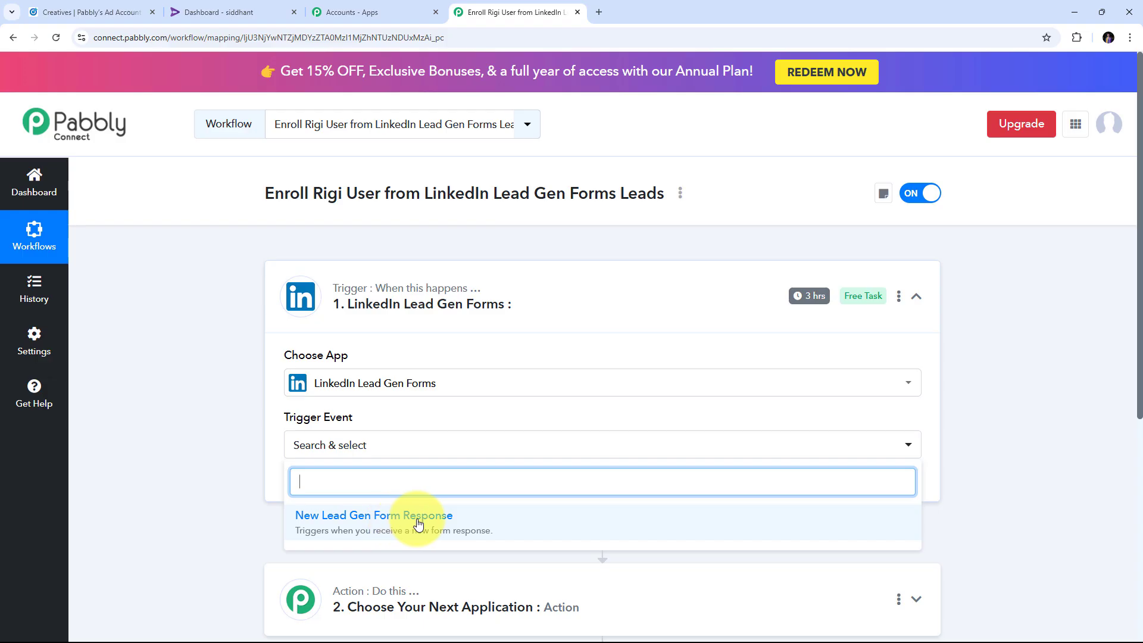
left_click(376, 527)
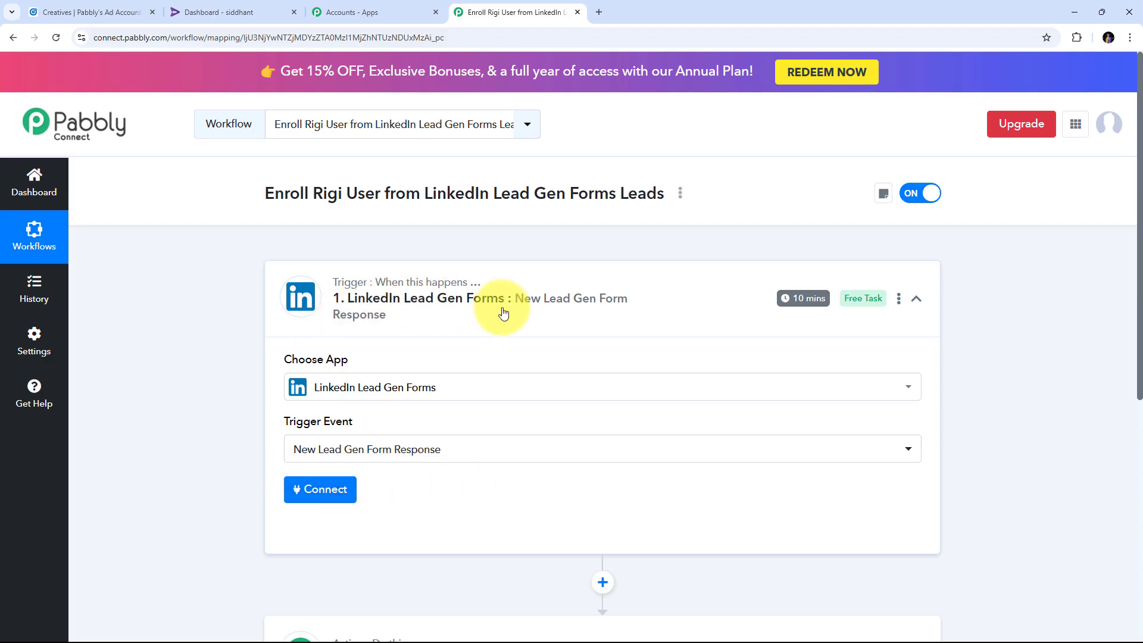
left_click(320, 495)
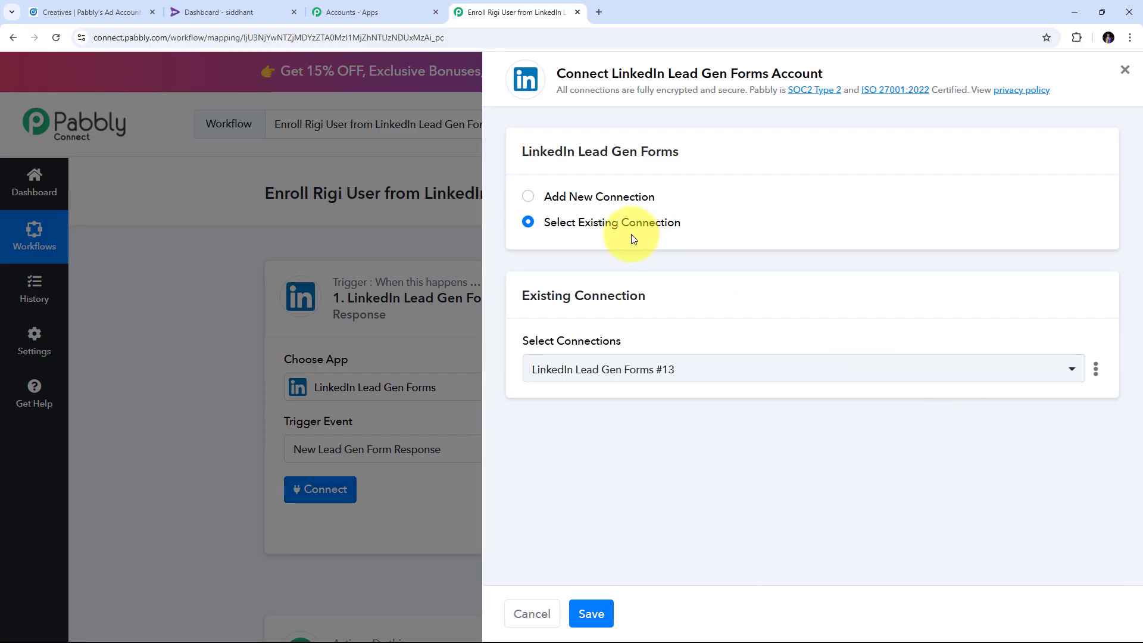
Add a new LinkedIn Lead Gen Forms connection with the default connection name and authorize the account for the trigger
left_click(591, 197)
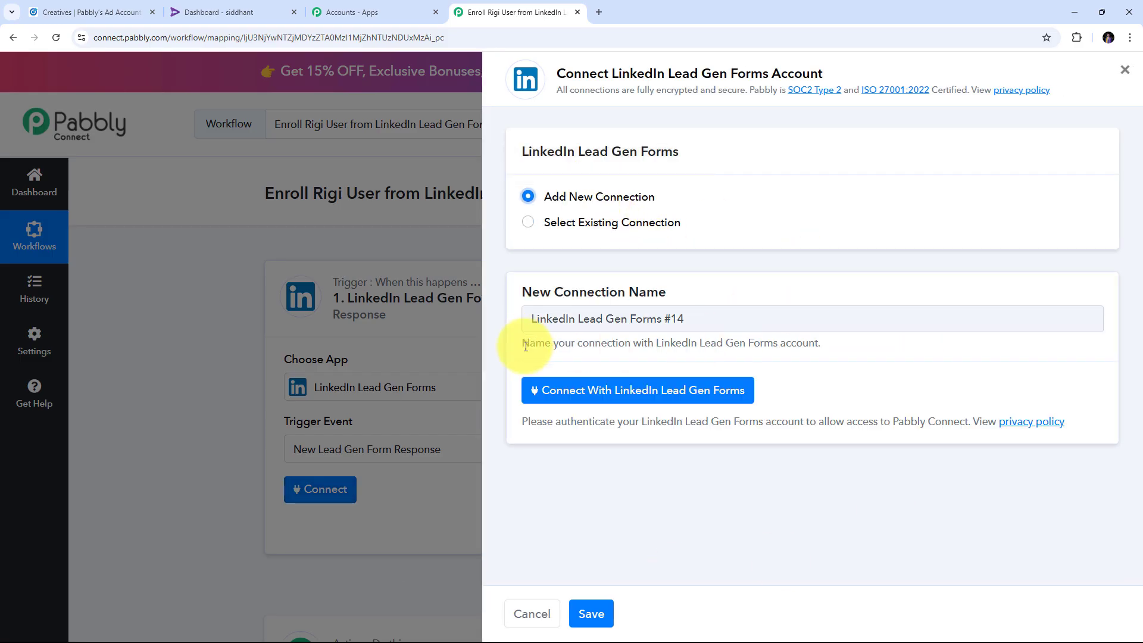
left_click(630, 395)
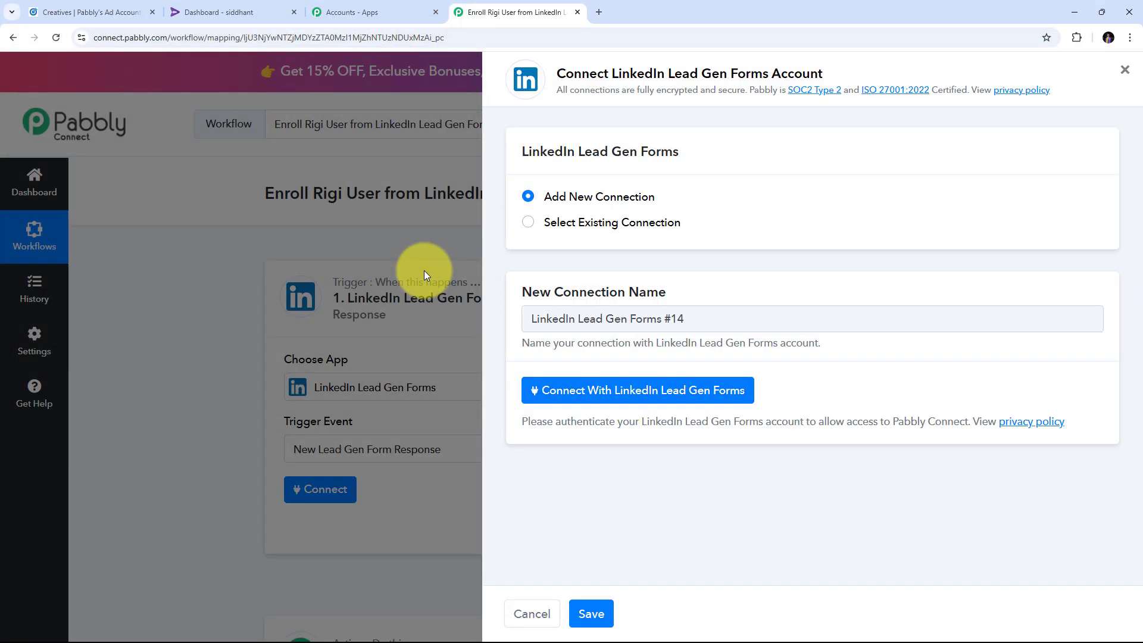
key("Return")
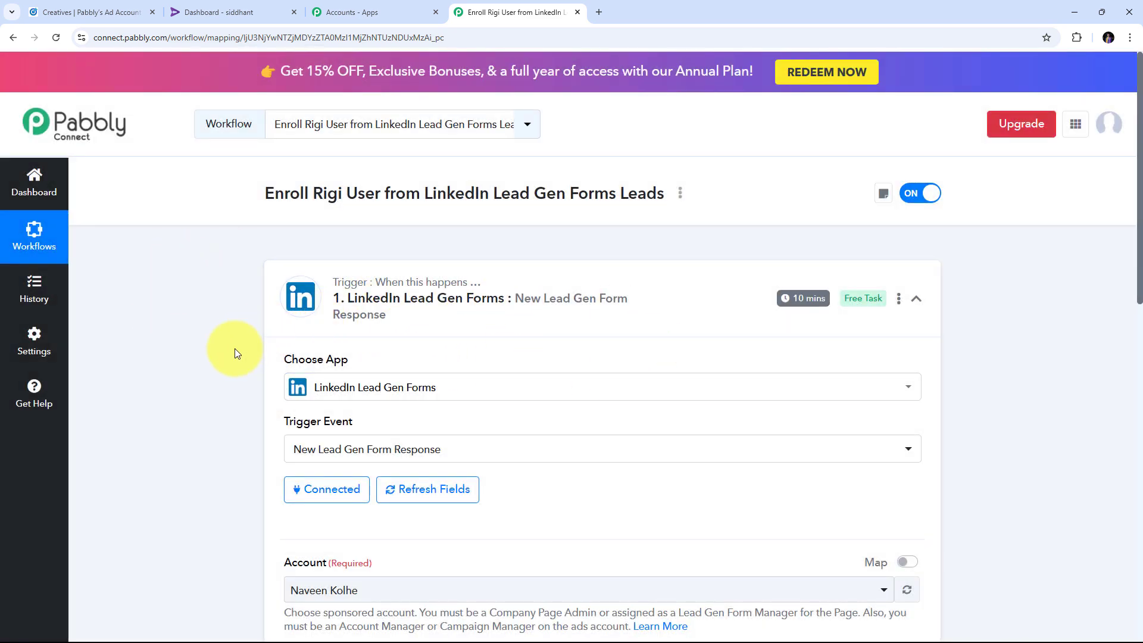
Check the ad account in LinkedIn Campaign Manager, and set the trigger's sponsored account to Pabbly's Ad Account in the workflow
left_click(73, 7)
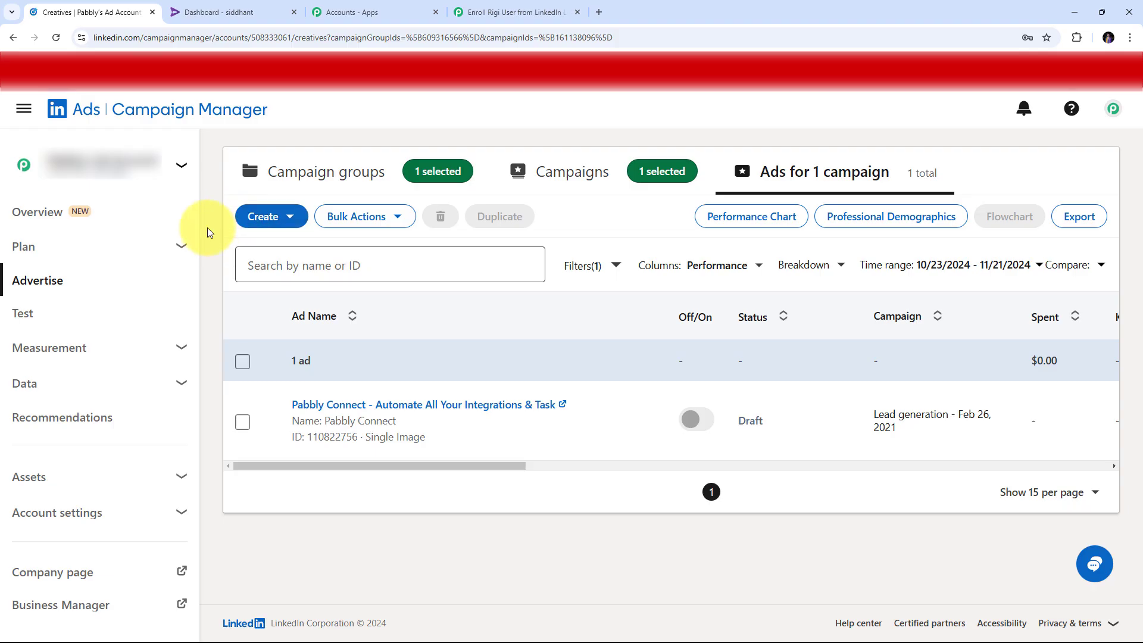
left_click(503, 10)
scroll(420, 298, "down", 6)
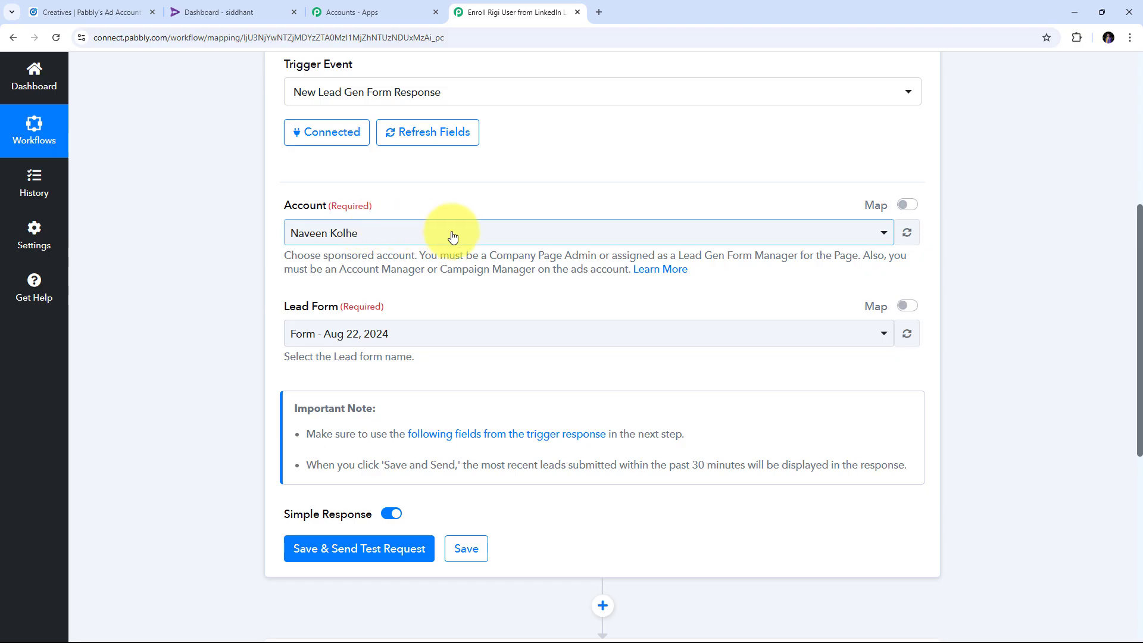
left_click(551, 238)
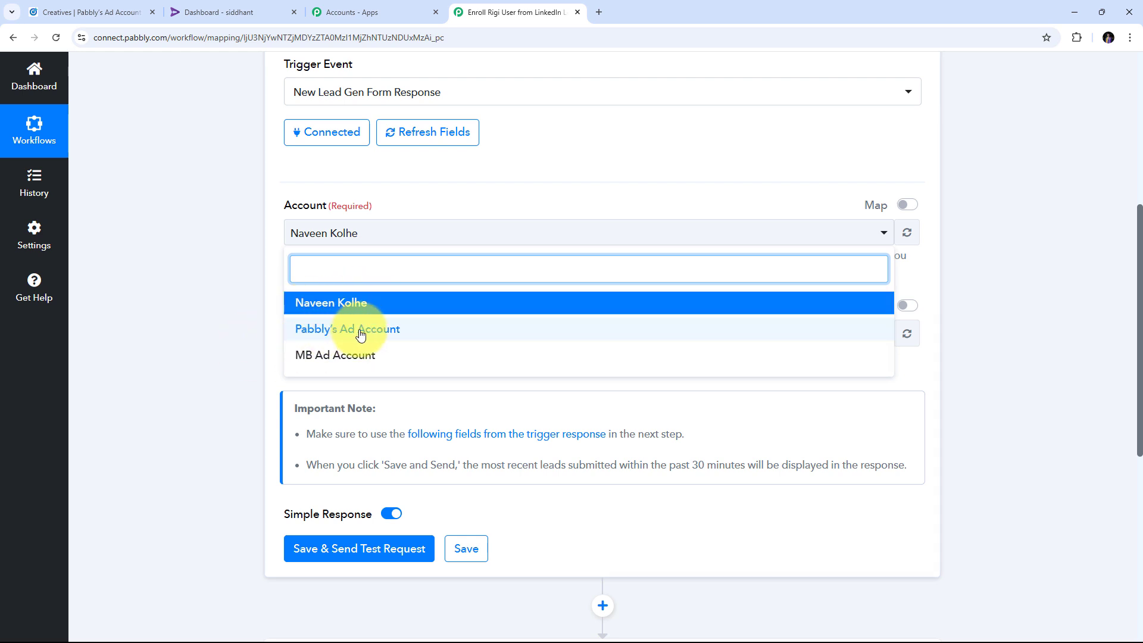
left_click(417, 327)
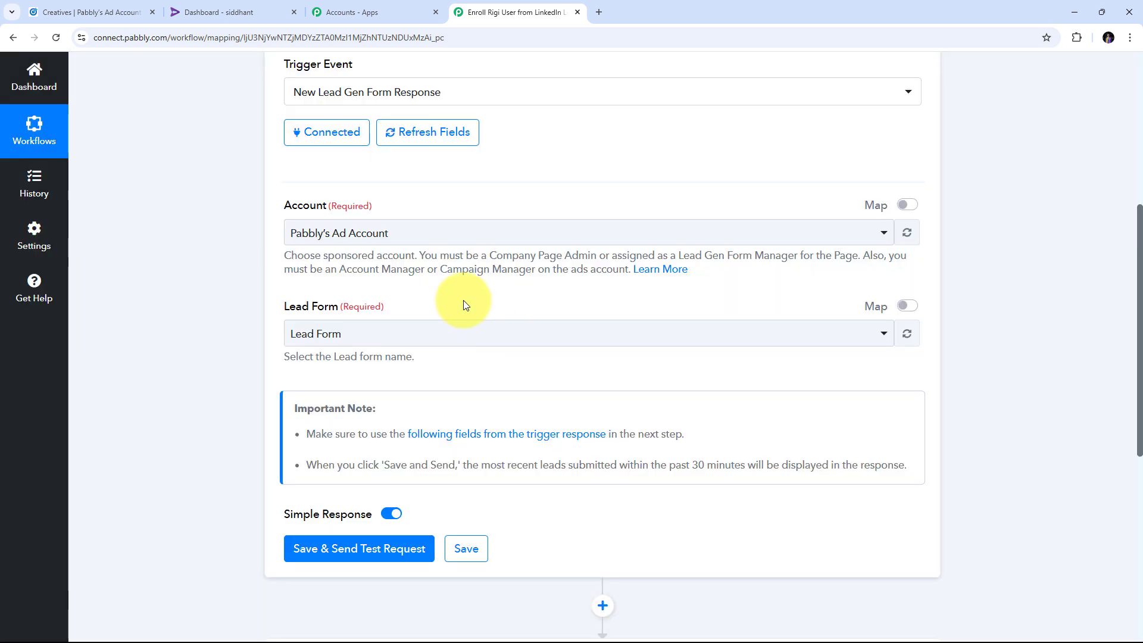
Choose Lead Form as the trigger's lead form
scroll(449, 291, "down", 1)
scroll(296, 286, "up", 2)
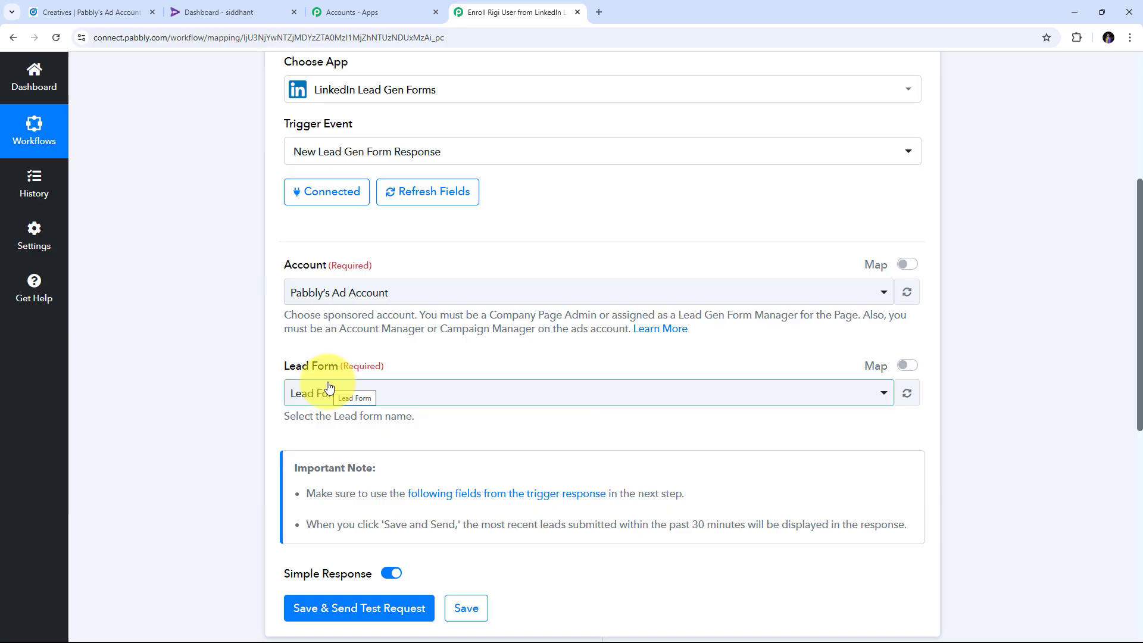
left_click(602, 392)
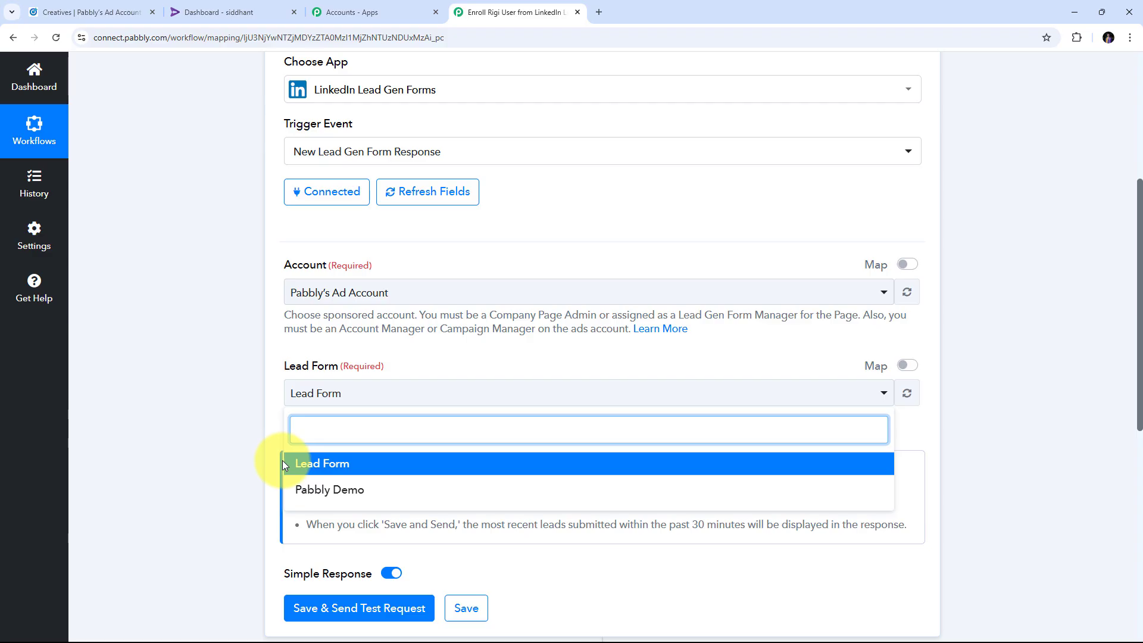
left_click(310, 468)
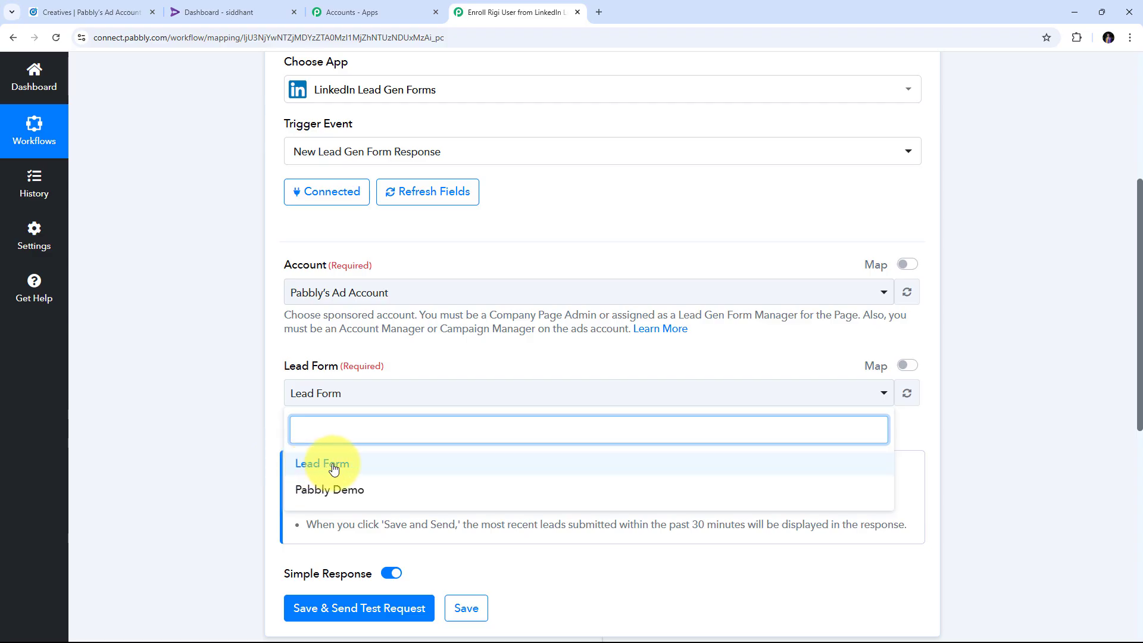
left_click(333, 468)
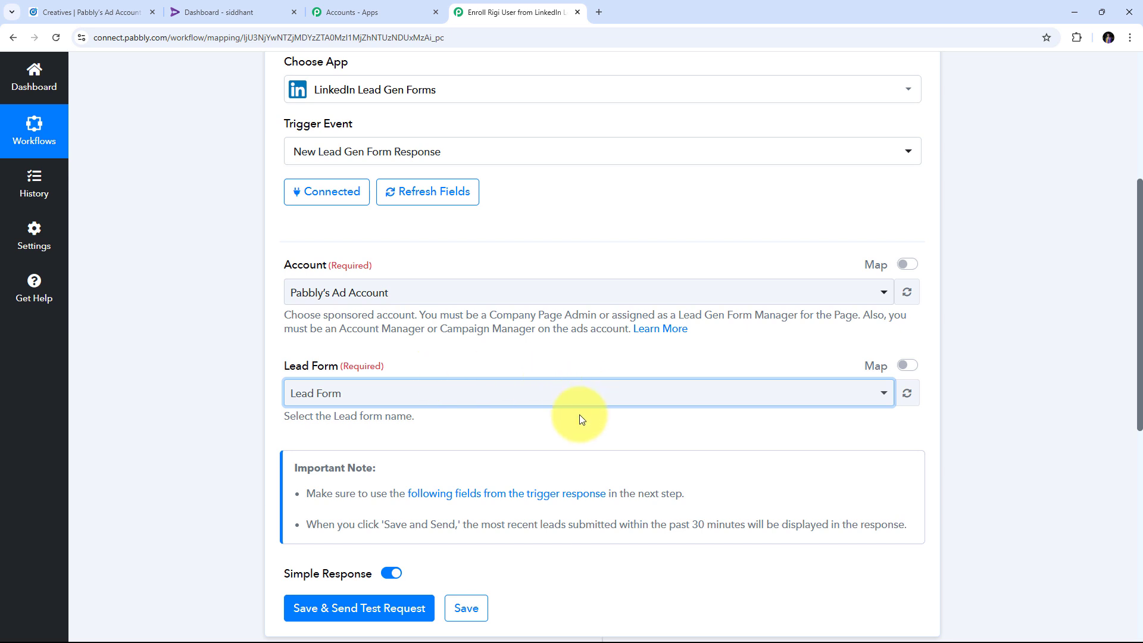
scroll(566, 411, "down", 2)
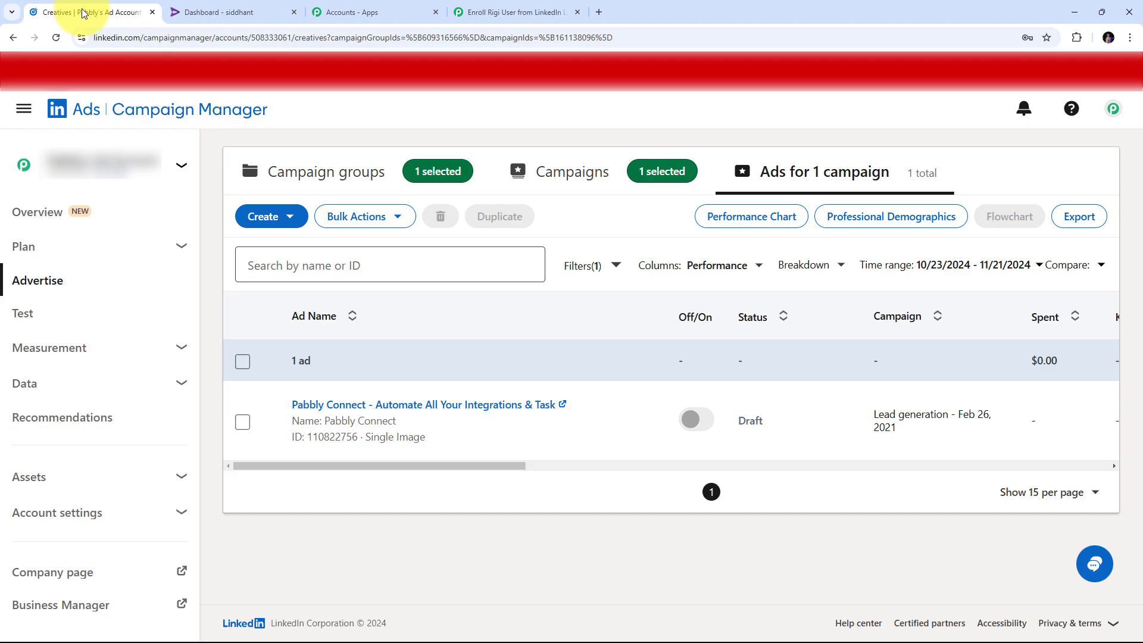
Switch to LinkedIn Campaign Manager, open the ad "Pabbly Connect - Automate All Your Integrations & Task", and bring up its application form
left_click(83, 12)
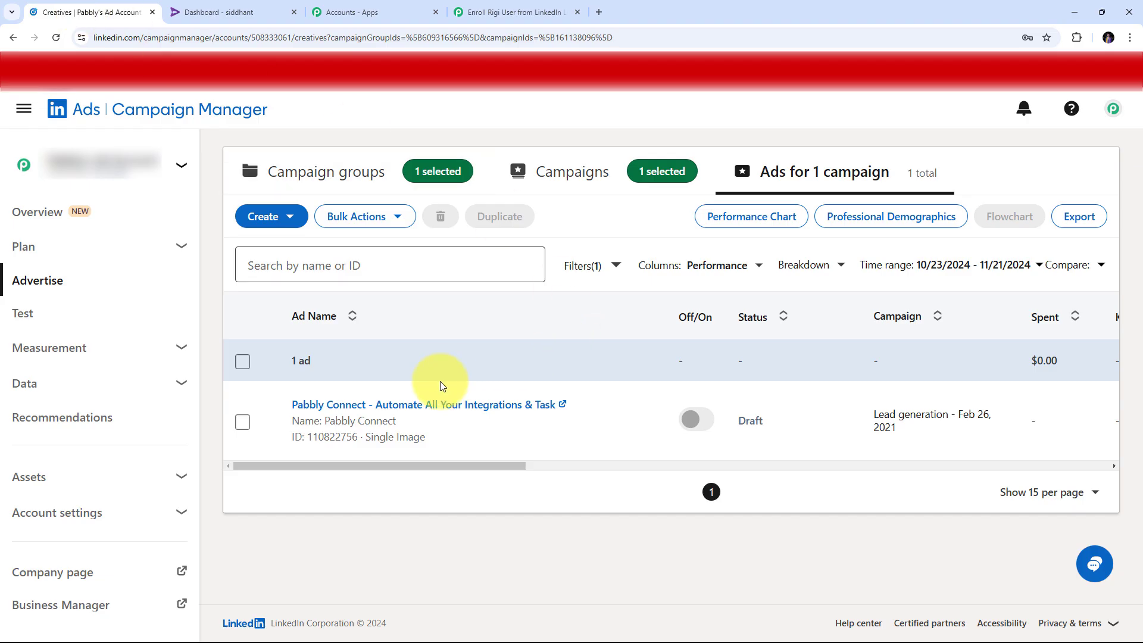
mouse_move(285, 405)
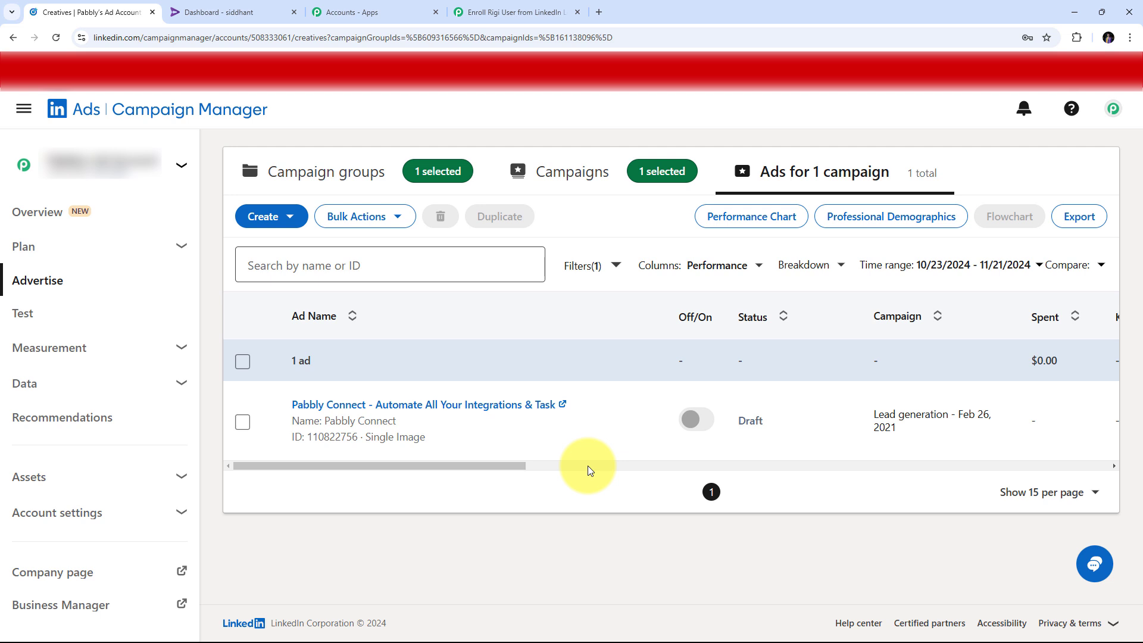
left_click(376, 411)
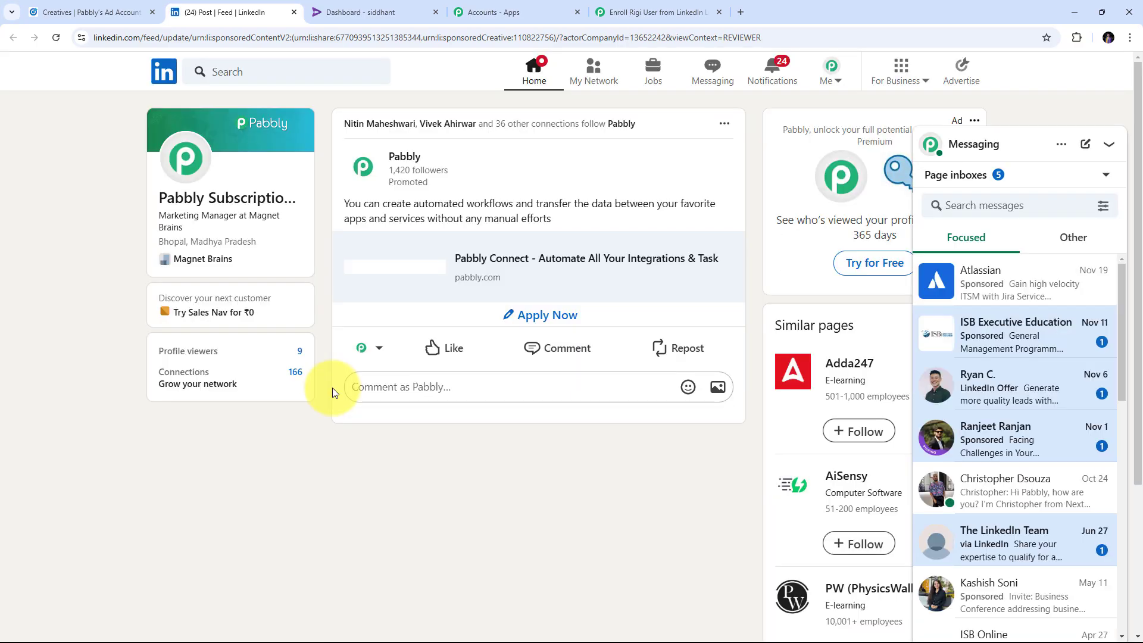
left_click(539, 321)
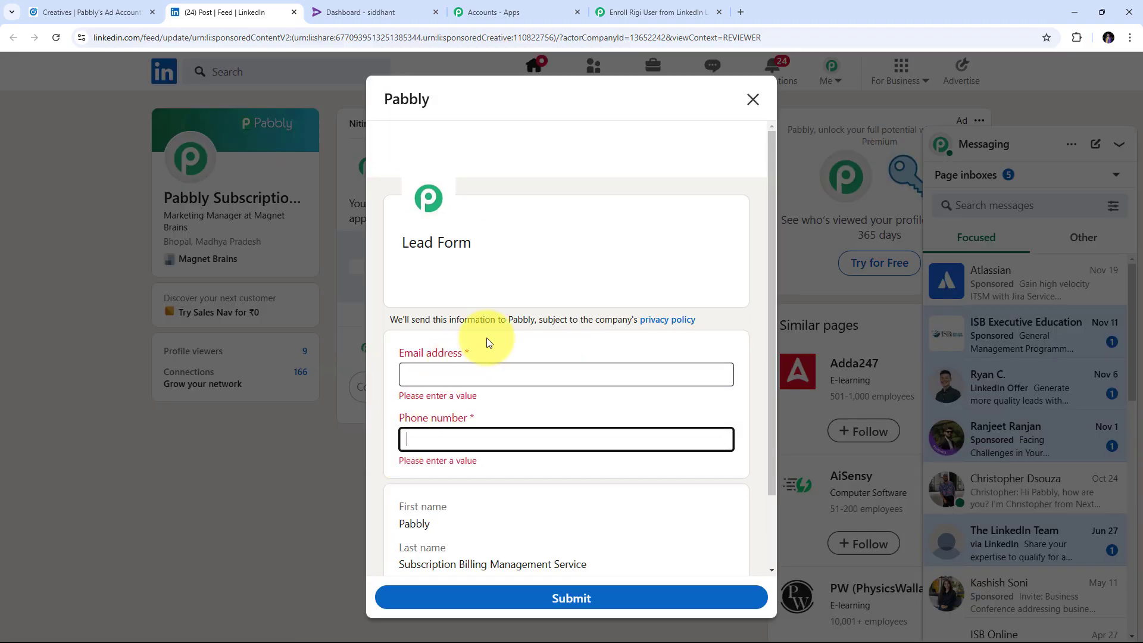
Examine the lead form's contact fields and the prefilled first name, last name and company name
scroll(516, 335, "down", 1)
scroll(515, 337, "up", 1)
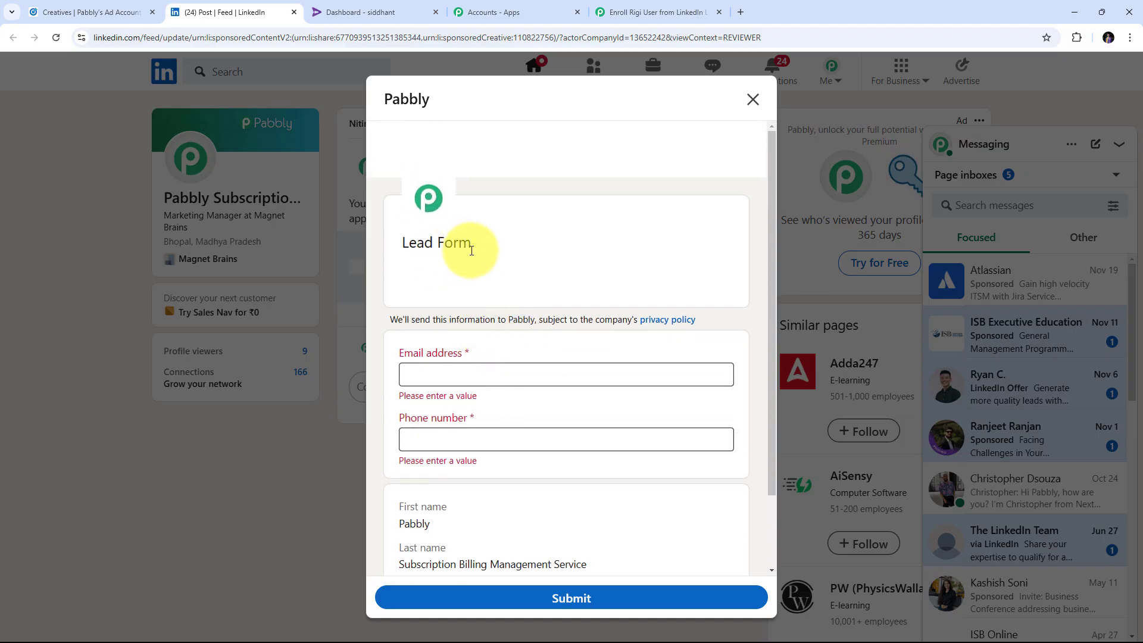
scroll(496, 309, "down", 2)
scroll(501, 308, "up", 2)
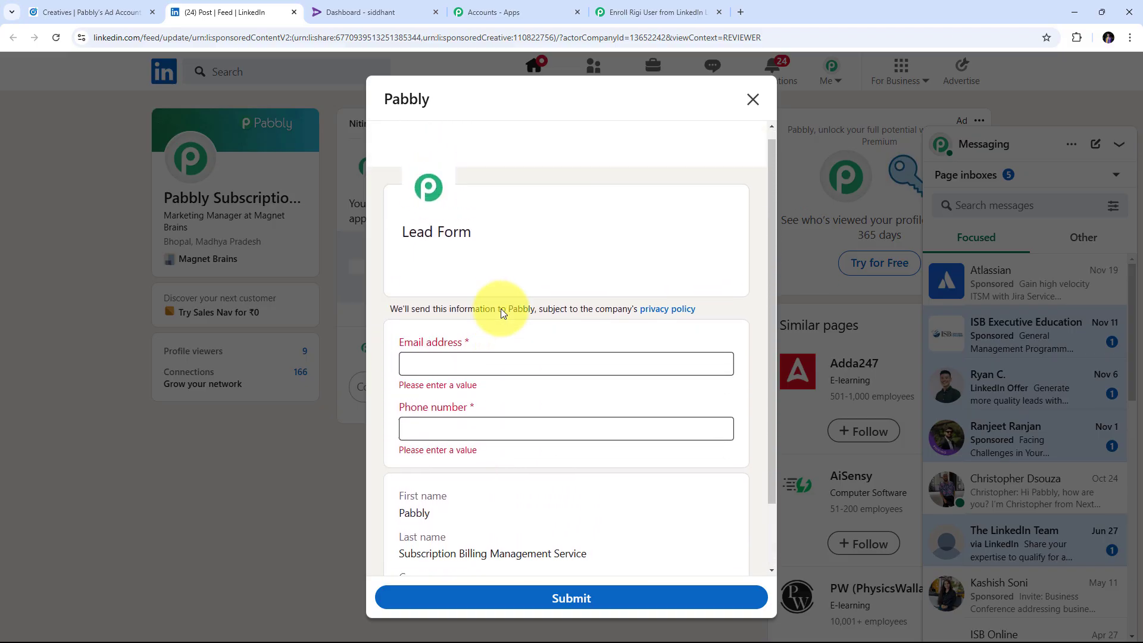
scroll(489, 373, "down", 2)
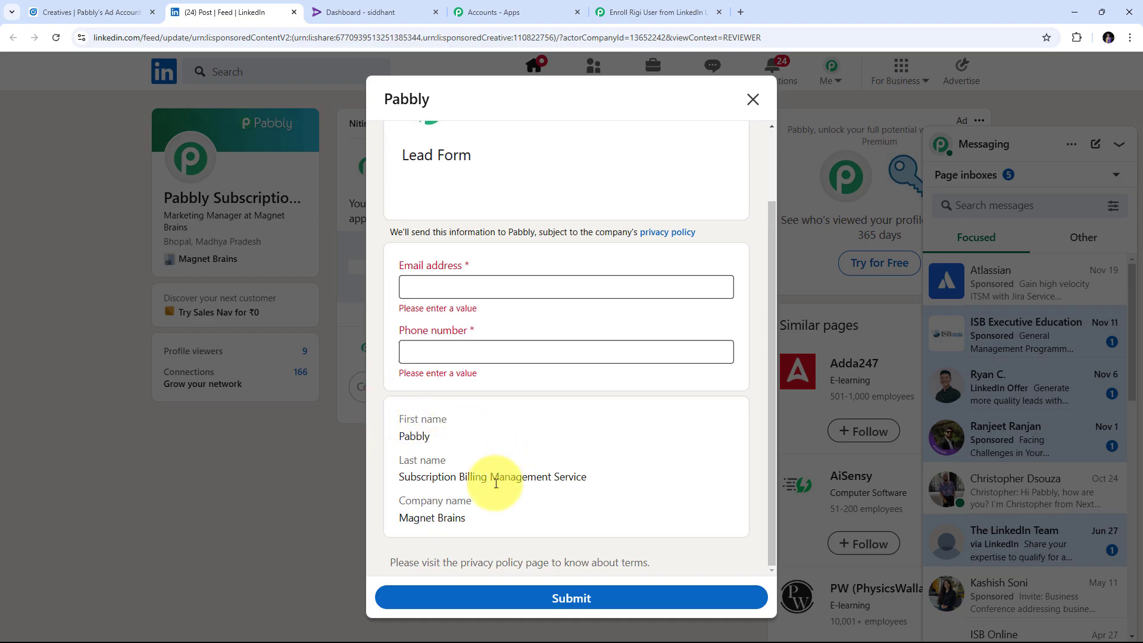
left_click_drag(439, 438, 384, 438)
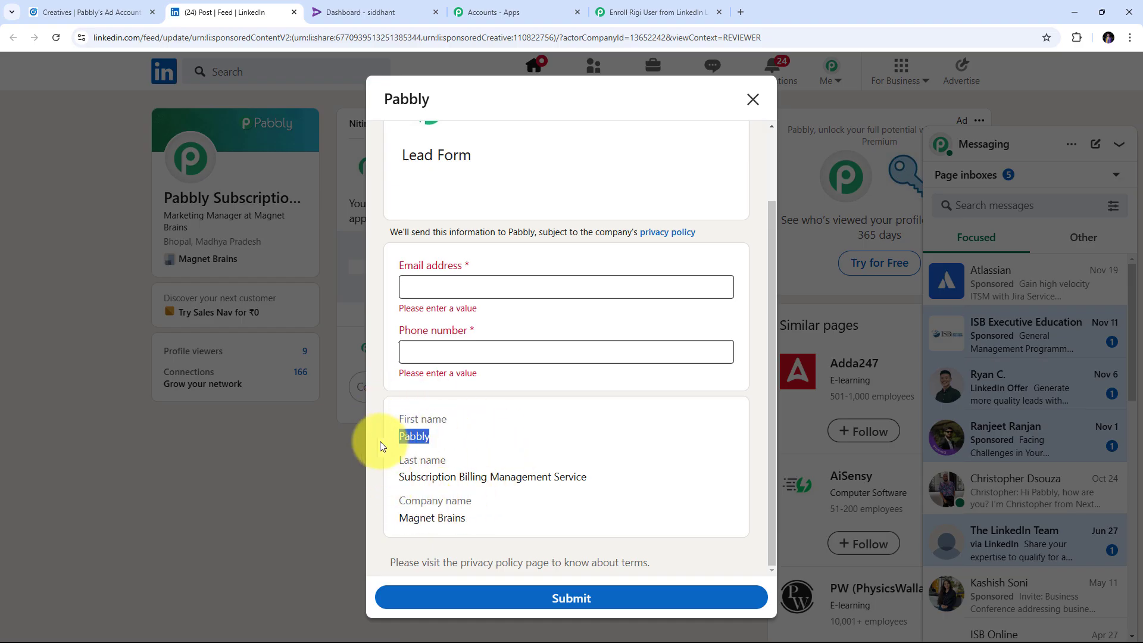
left_click_drag(607, 477, 384, 481)
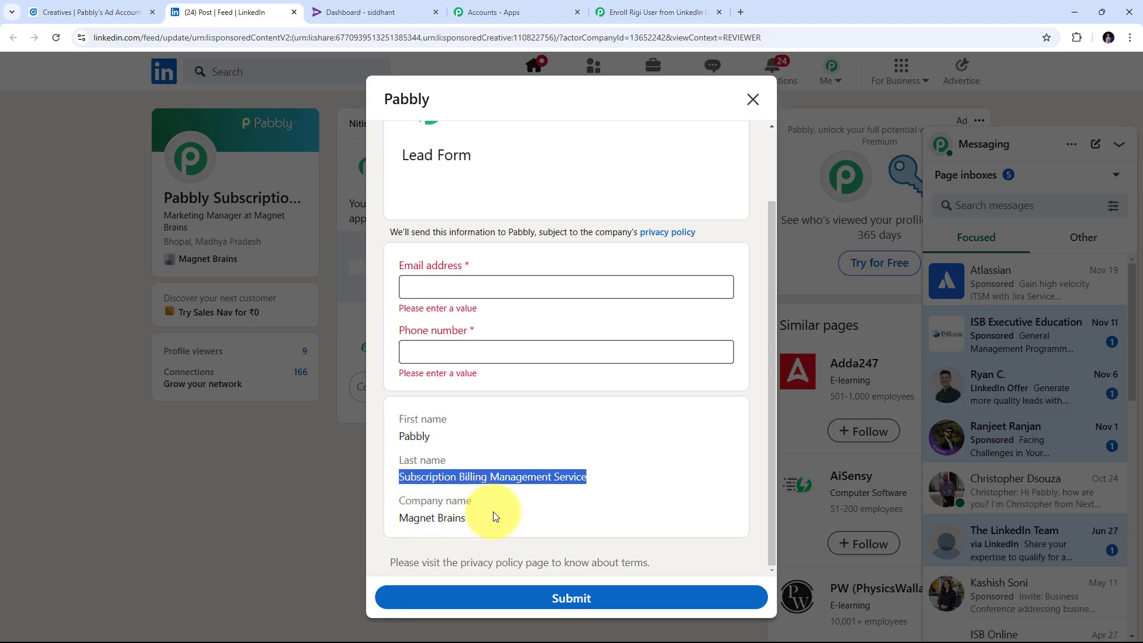
left_click_drag(489, 517, 320, 527)
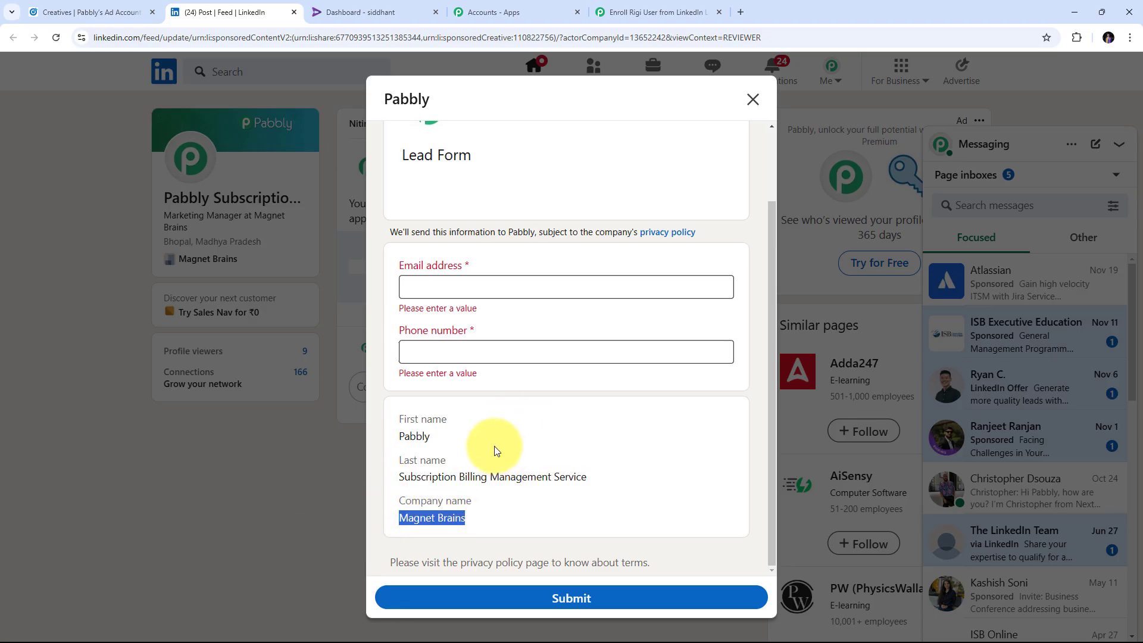
Fill in the lead form's email address and phone number with test details and submit the form
scroll(515, 459, "up", 2)
left_click(432, 374)
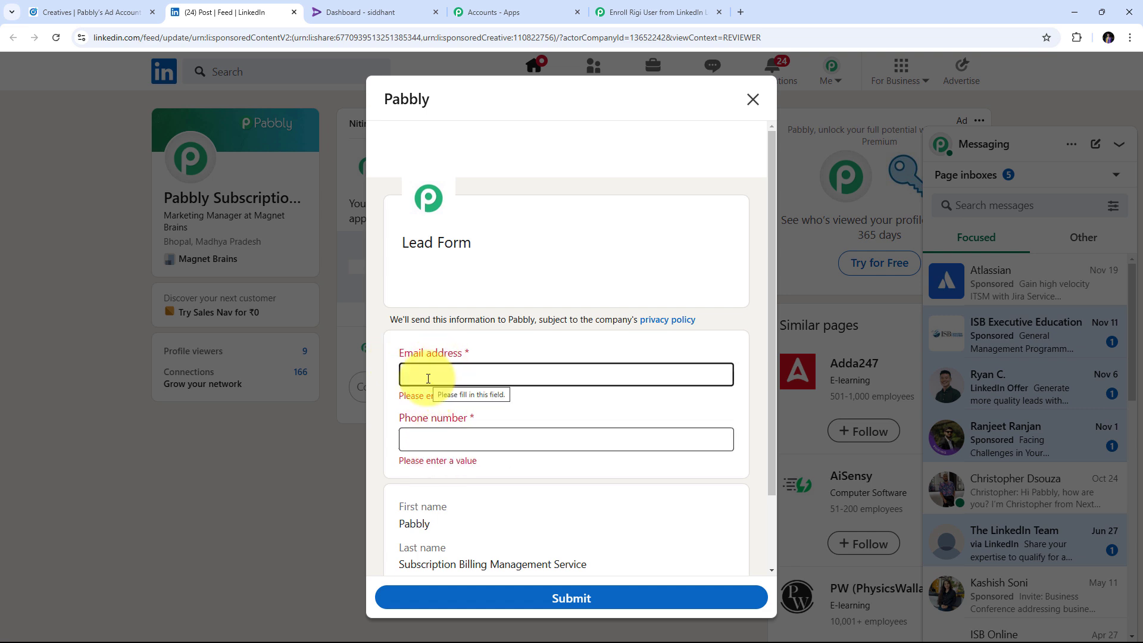
left_click(433, 379)
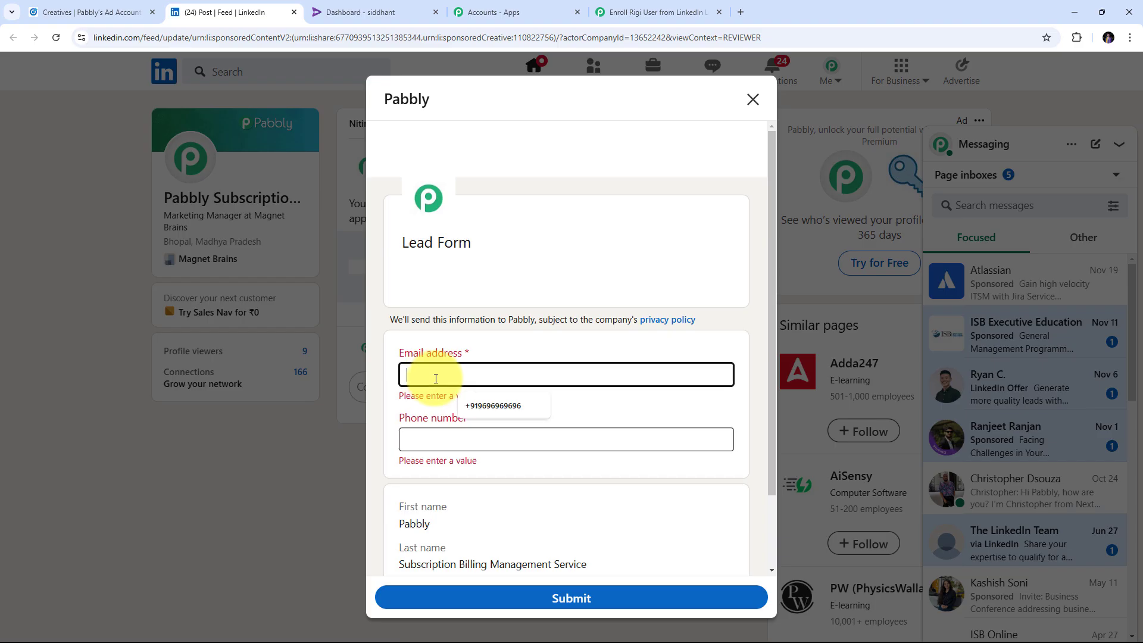
key("ctrl+v")
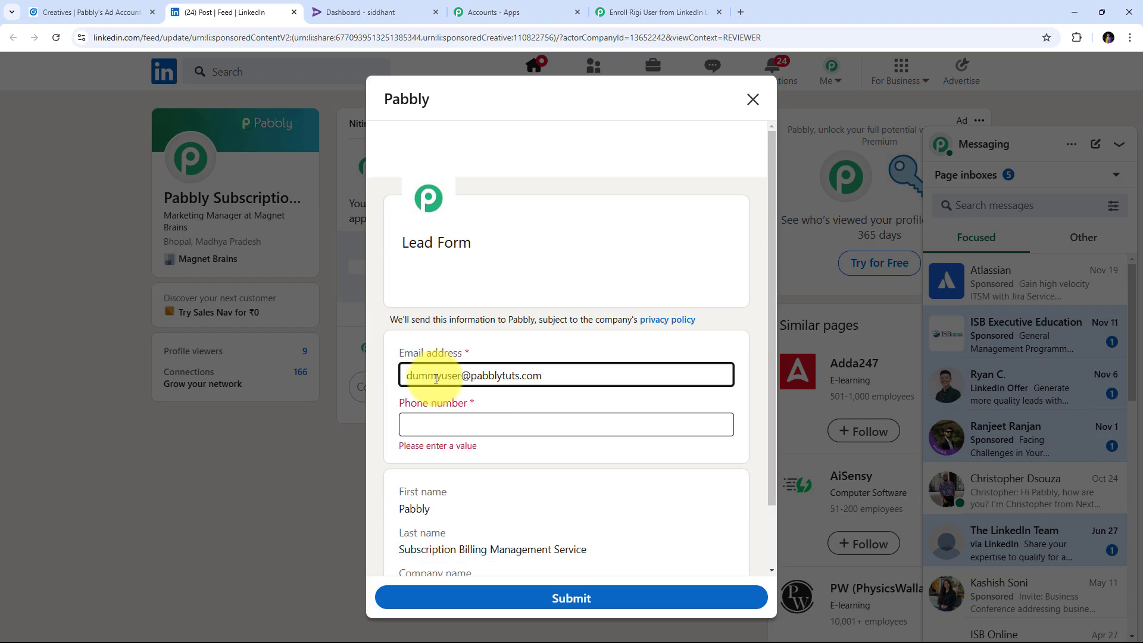
left_click(430, 423)
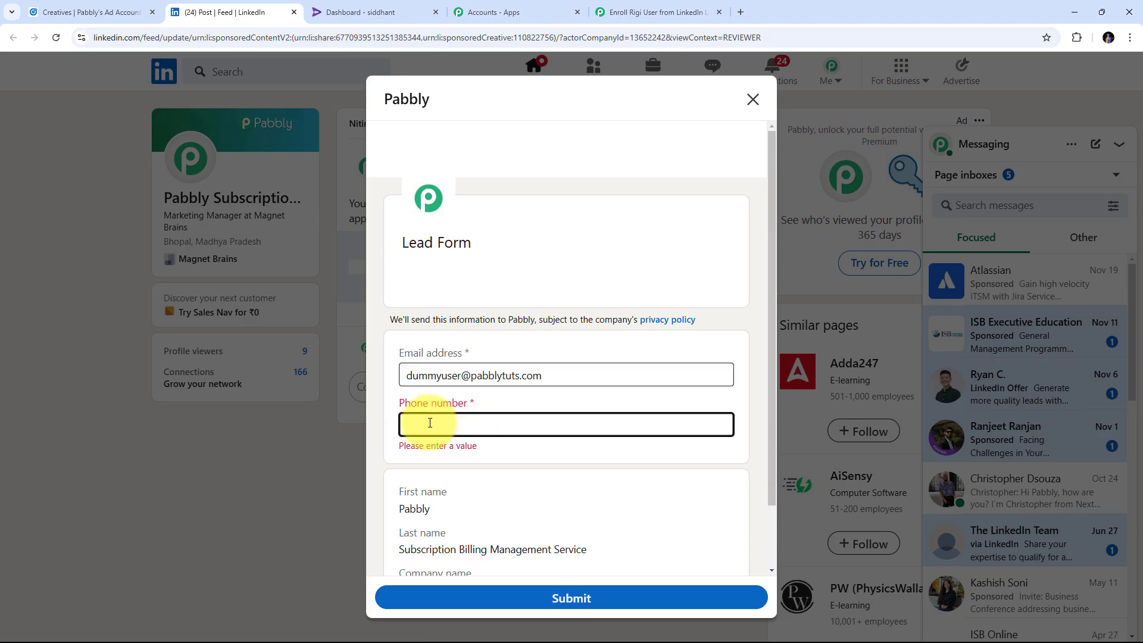
type("+911111111111")
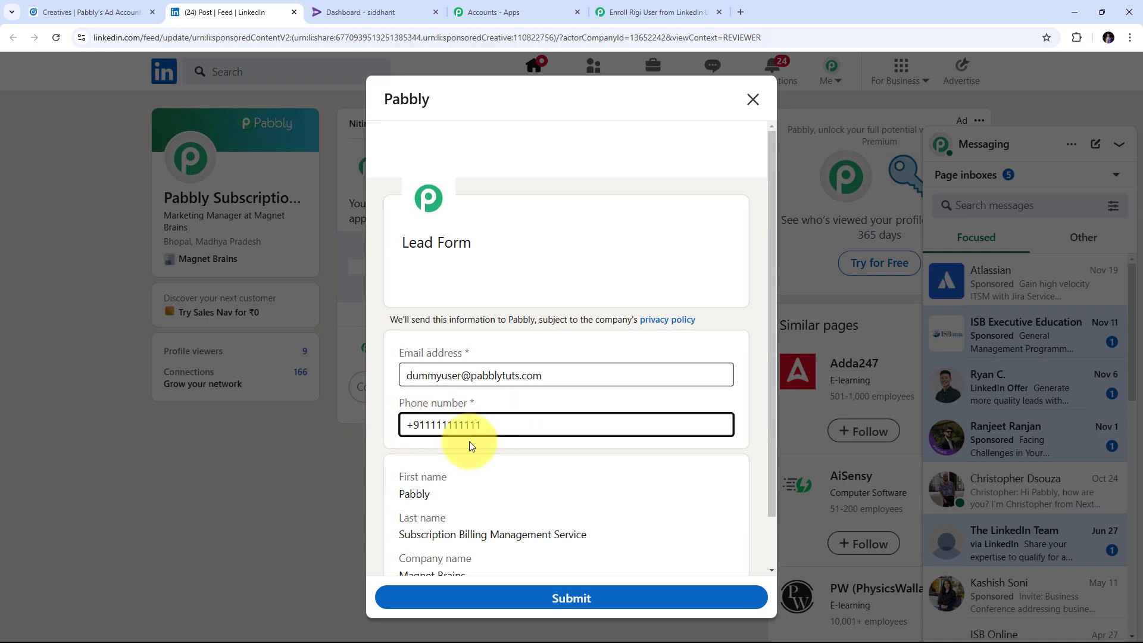
scroll(560, 433, "down", 1)
scroll(566, 439, "up", 1)
scroll(563, 439, "down", 1)
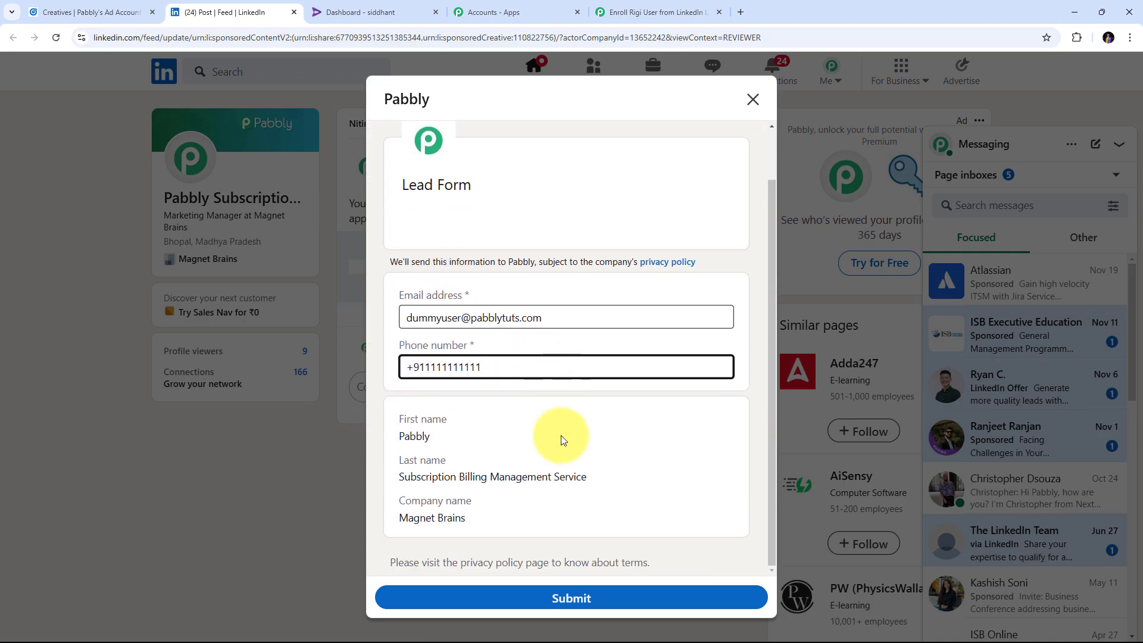
left_click(571, 598)
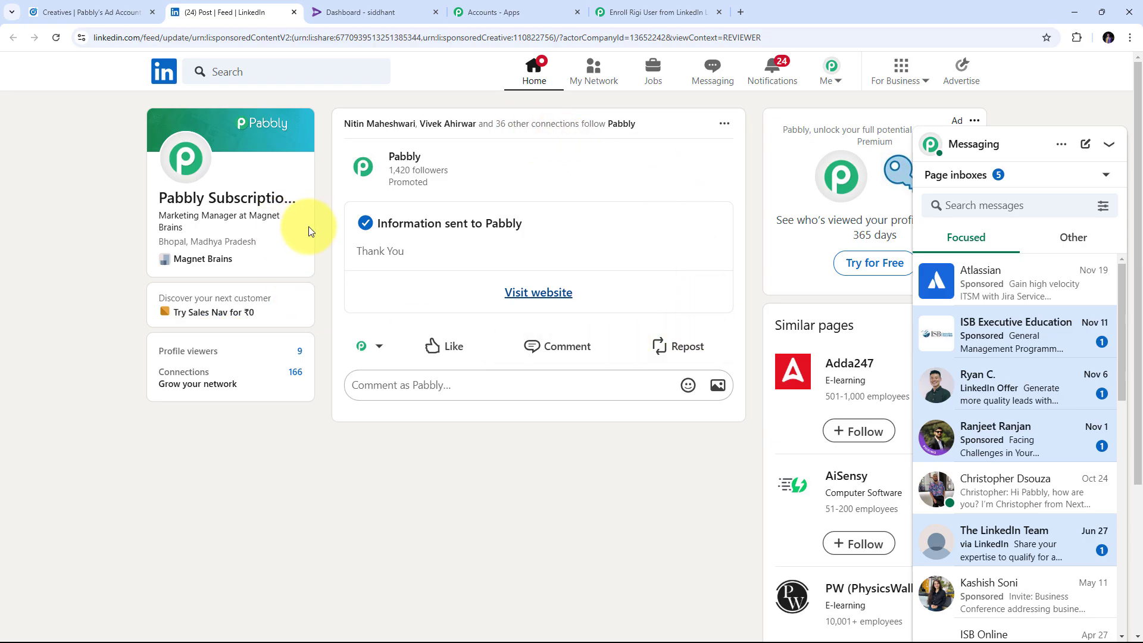
Return to the workflow, save the trigger with a test request, and examine the received lead's email and phone answers
left_click(655, 12)
scroll(417, 277, "down", 2)
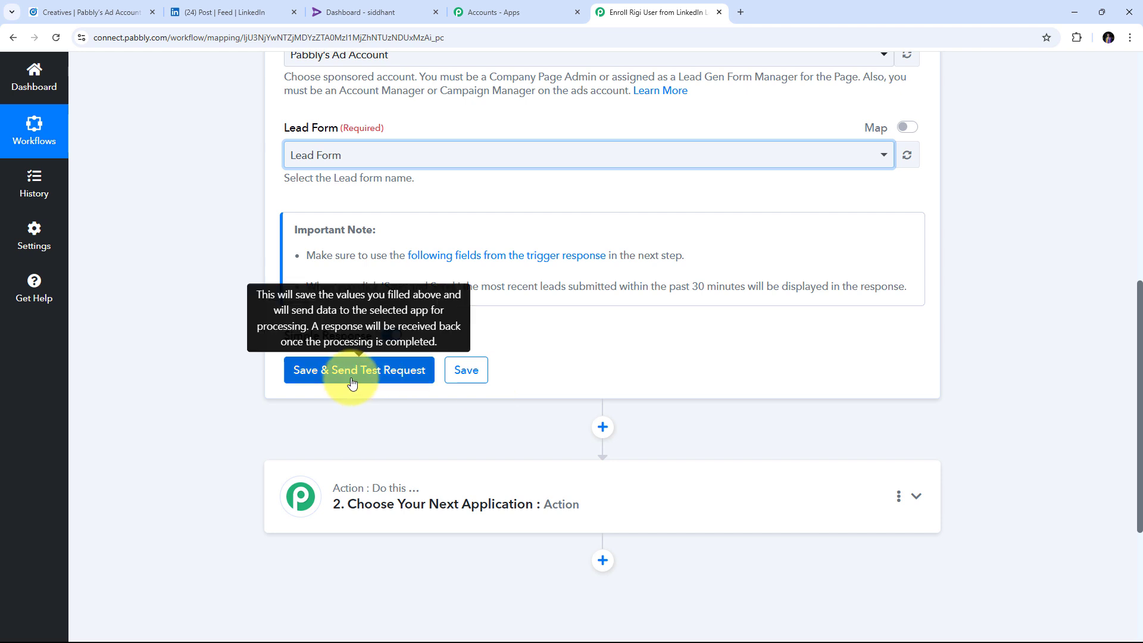
left_click(355, 379)
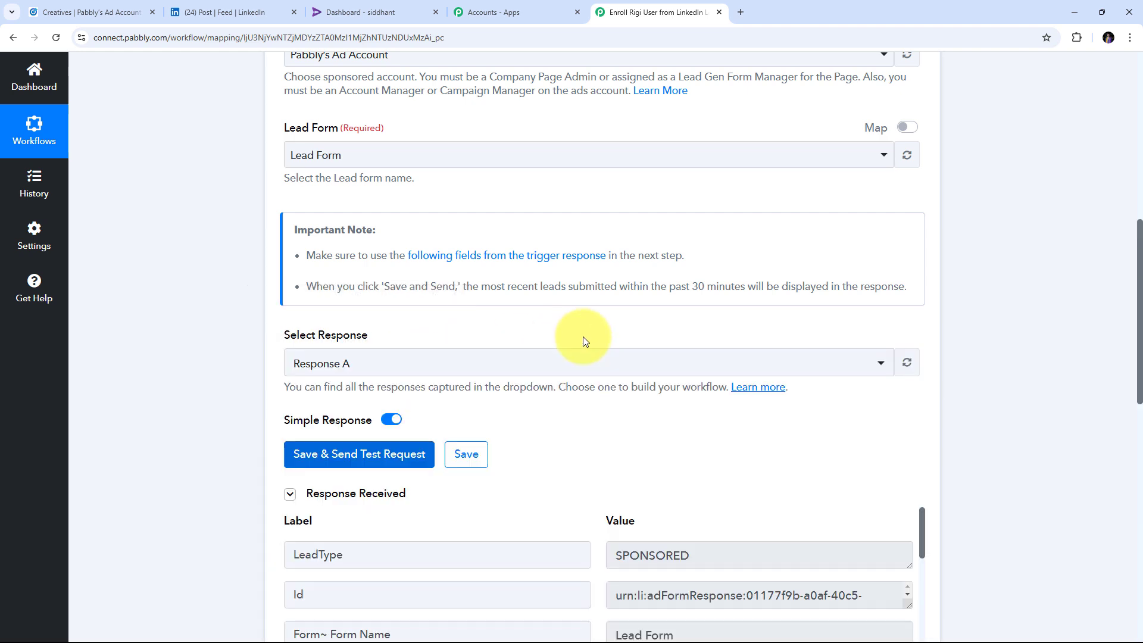
scroll(1051, 303, "down", 6)
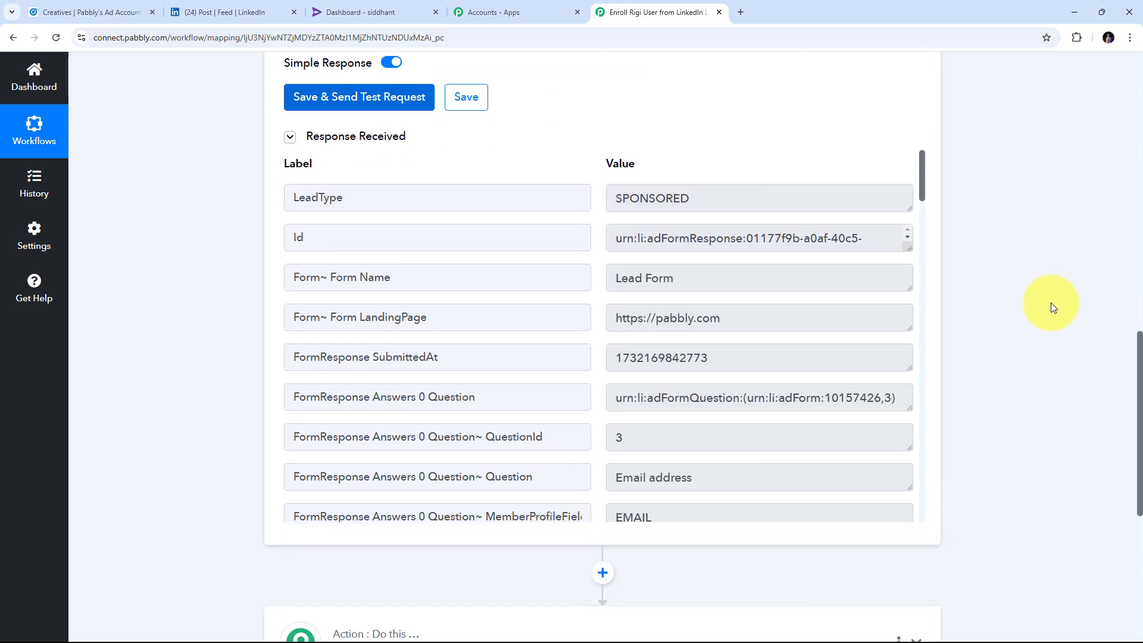
scroll(805, 233, "down", 1)
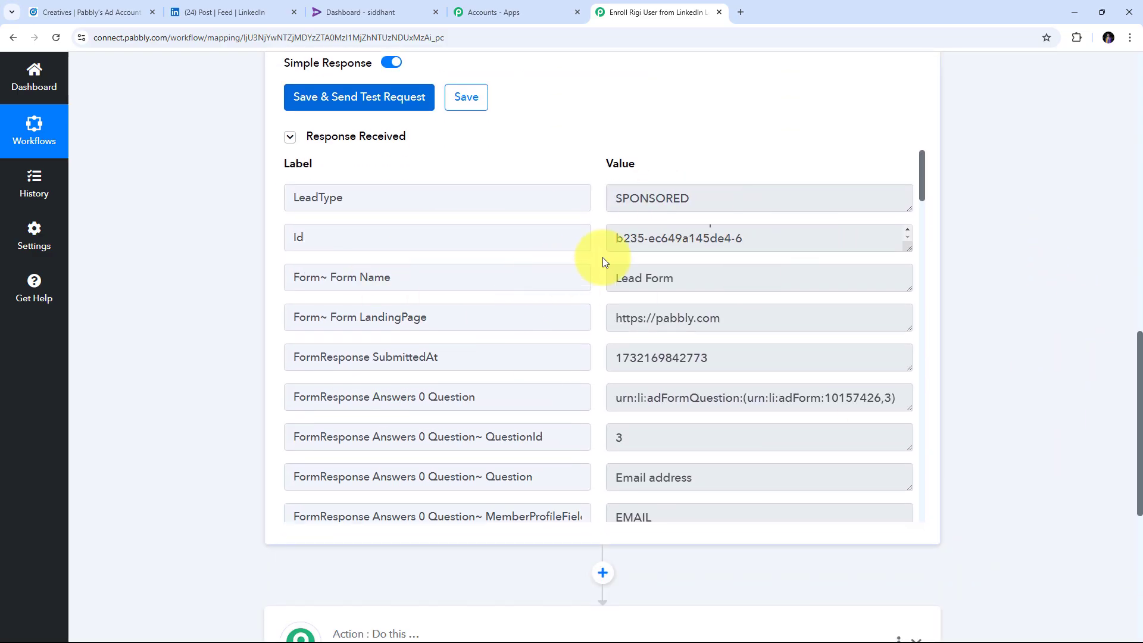
scroll(603, 257, "down", 4)
scroll(602, 257, "down", 2)
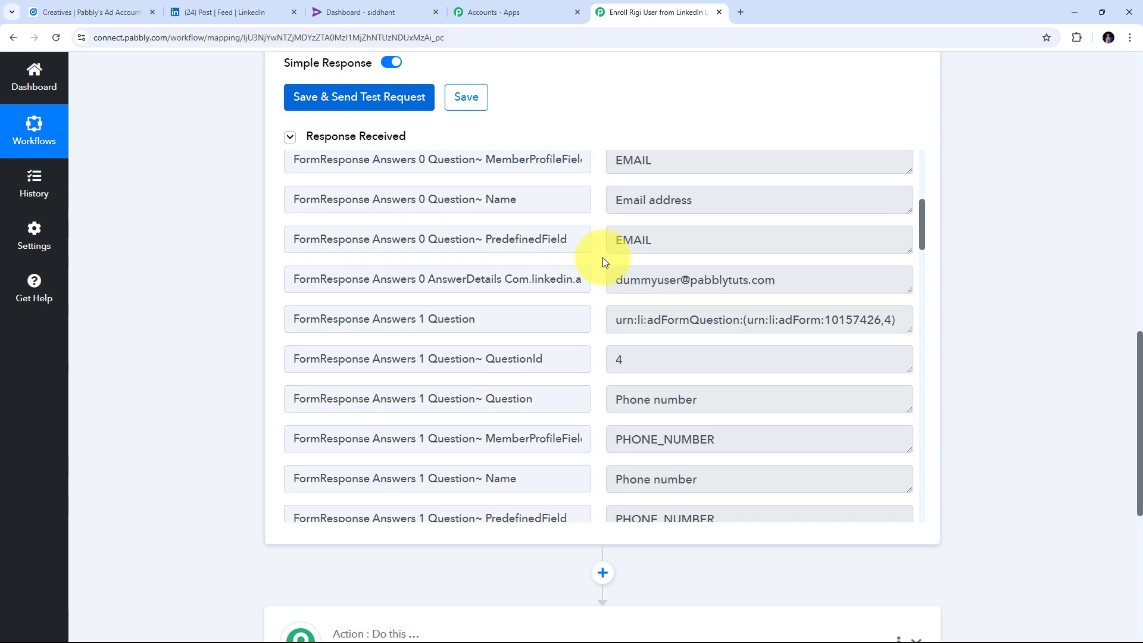
scroll(603, 257, "up", 2)
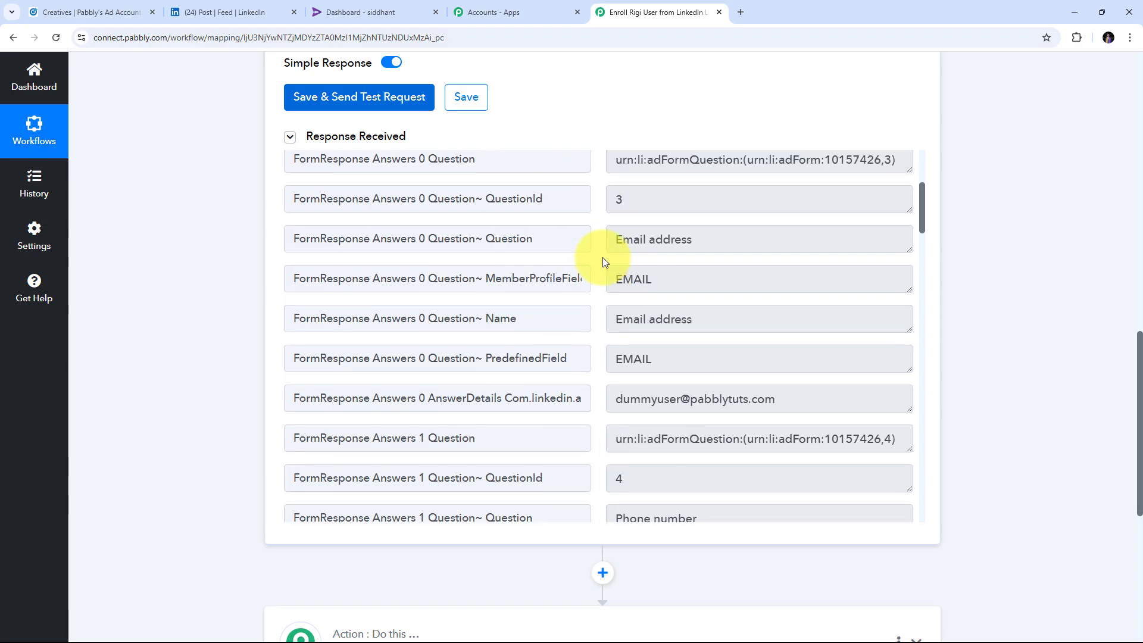
Examine the received lead's email, phone, first name, last name and company name answers in the trigger response
scroll(603, 257, "down", 4)
scroll(603, 257, "up", 2)
scroll(603, 257, "up", 1)
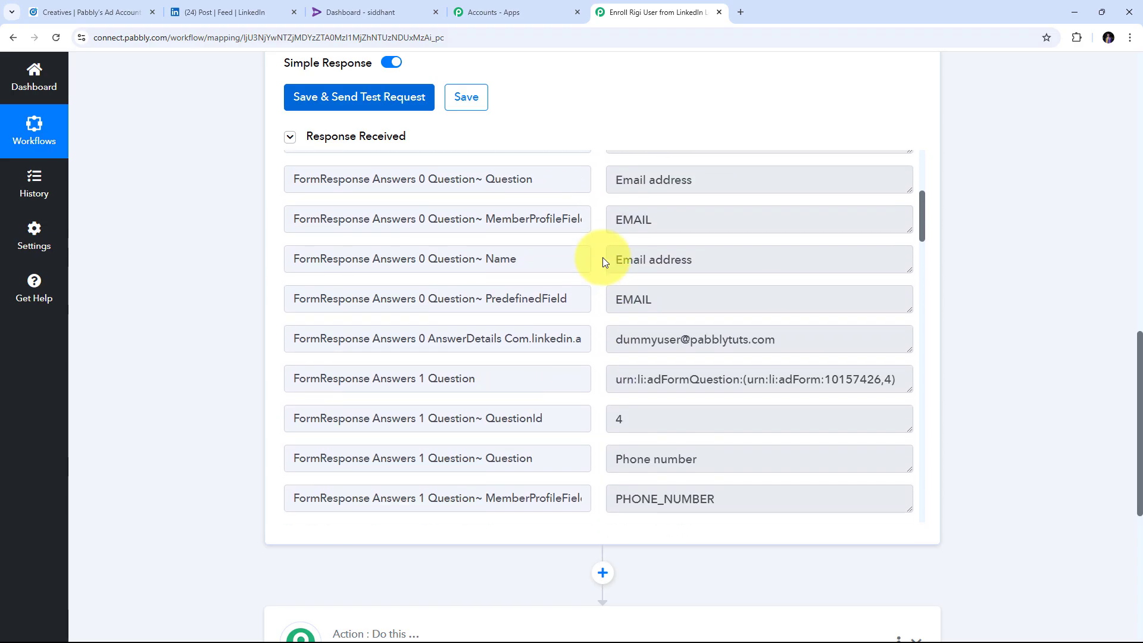
left_click_drag(816, 341, 485, 342)
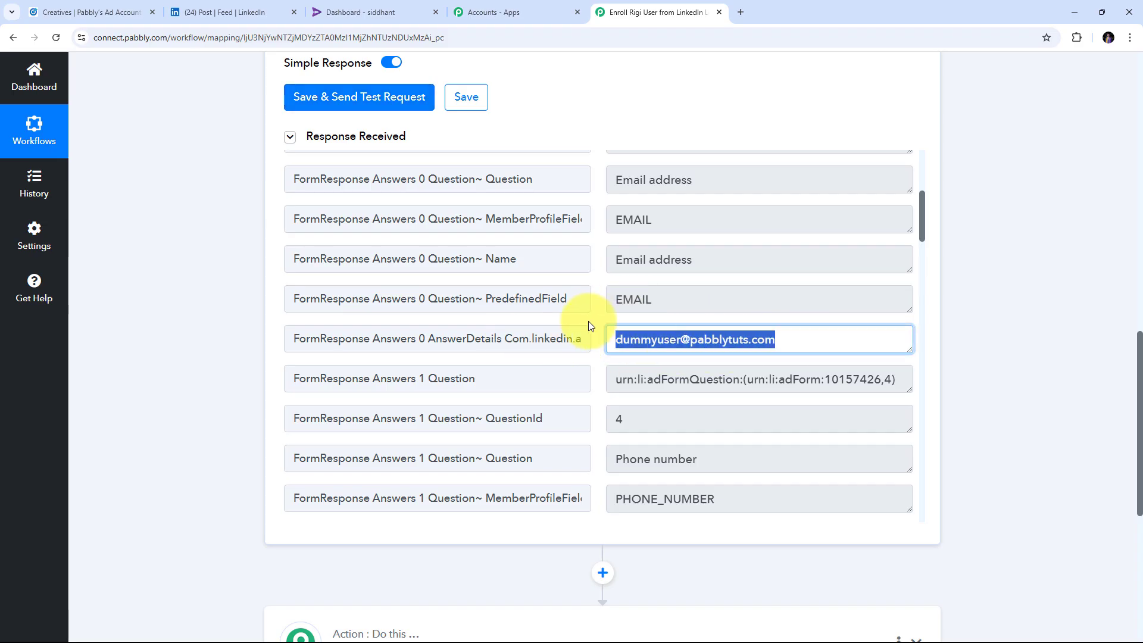
scroll(589, 320, "down", 6)
left_click_drag(711, 262, 617, 262)
scroll(617, 262, "down", 3)
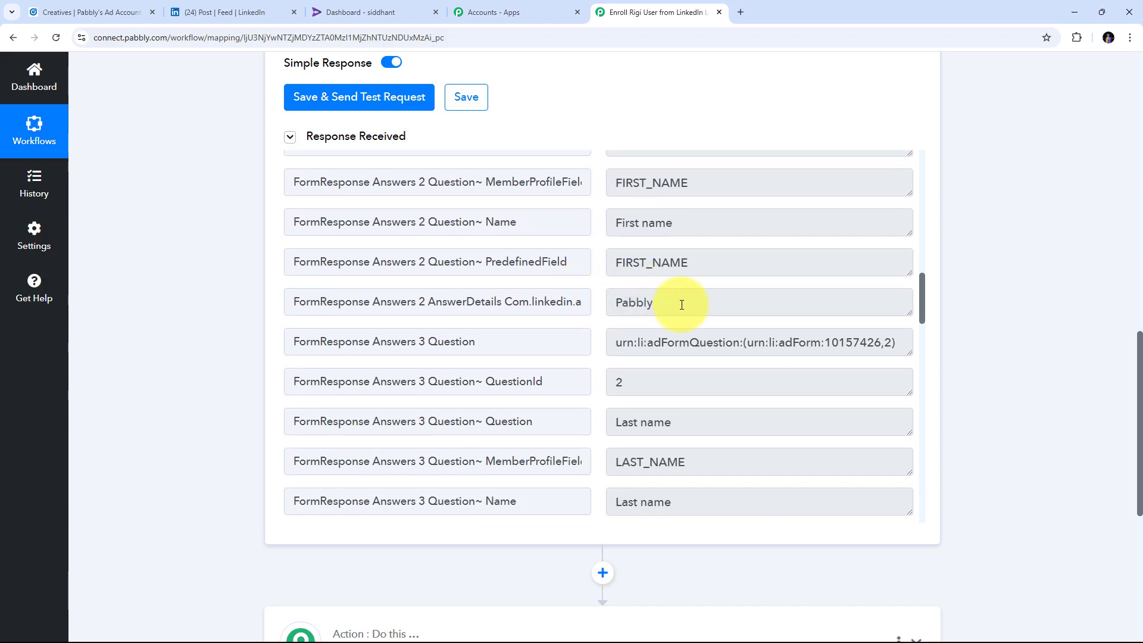
left_click_drag(681, 303, 485, 301)
scroll(634, 291, "down", 5)
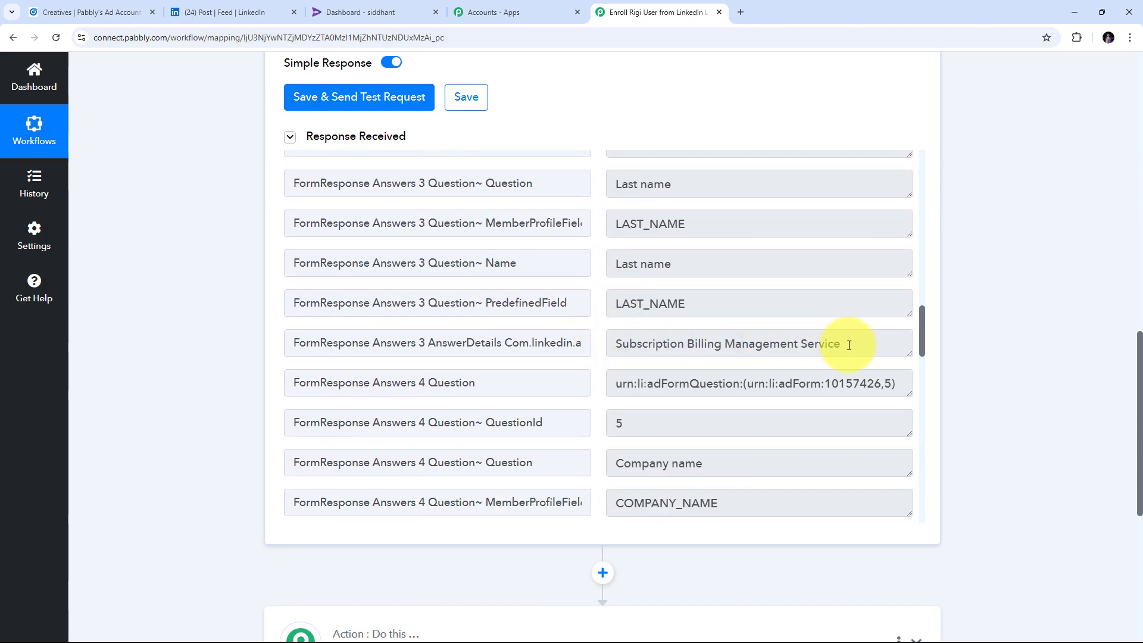
left_click_drag(842, 345, 596, 350)
scroll(665, 335, "down", 1)
scroll(665, 335, "down", 4)
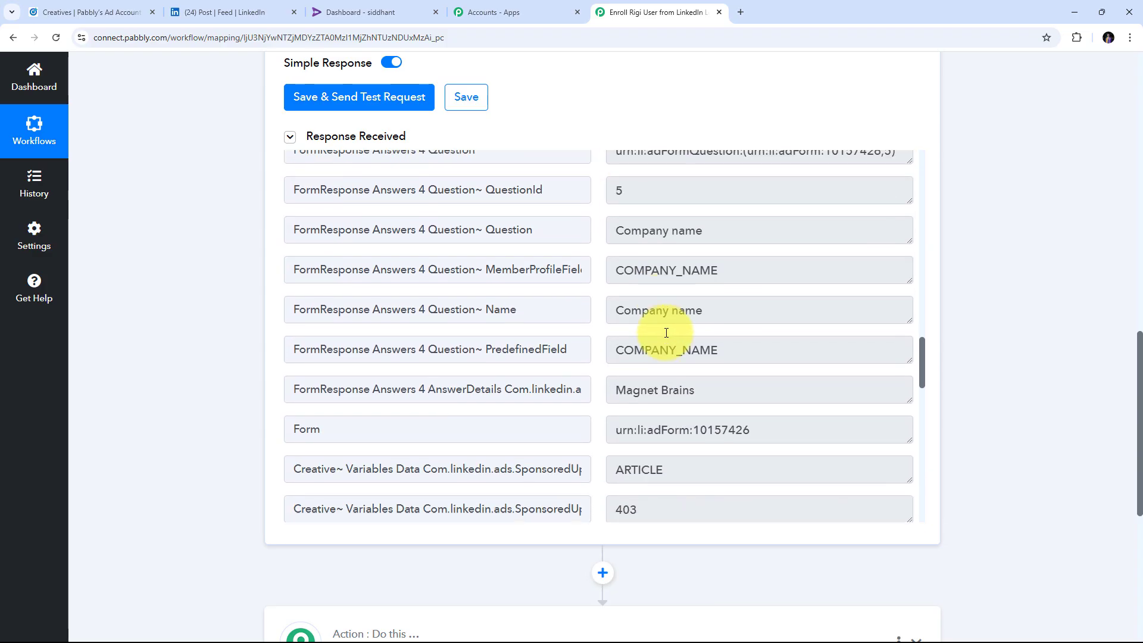
left_click(712, 384)
left_click_drag(712, 384, 524, 384)
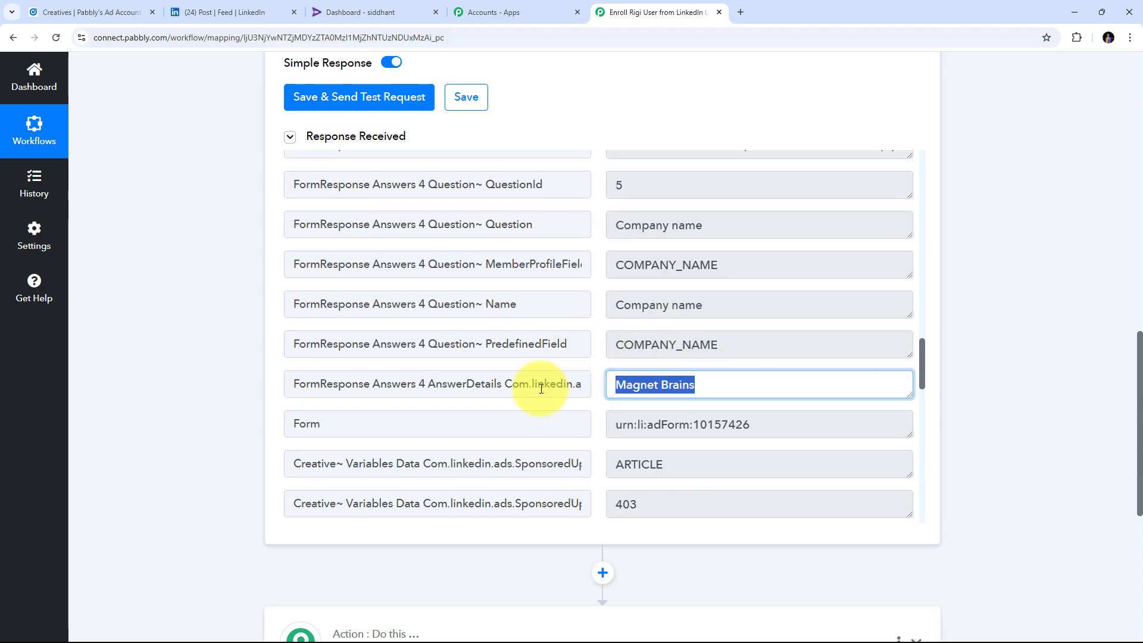
scroll(595, 334, "up", 6)
scroll(596, 333, "up", 20)
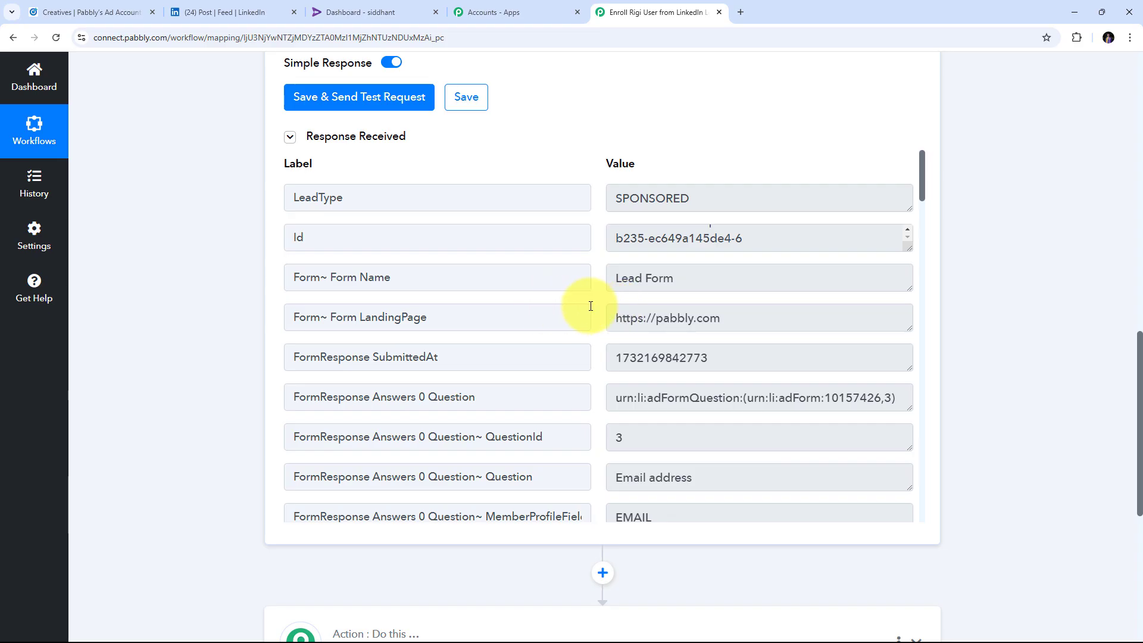
Review the LinkedIn Lead Gen Forms trigger's setup together with its captured response
scroll(596, 309, "up", 15)
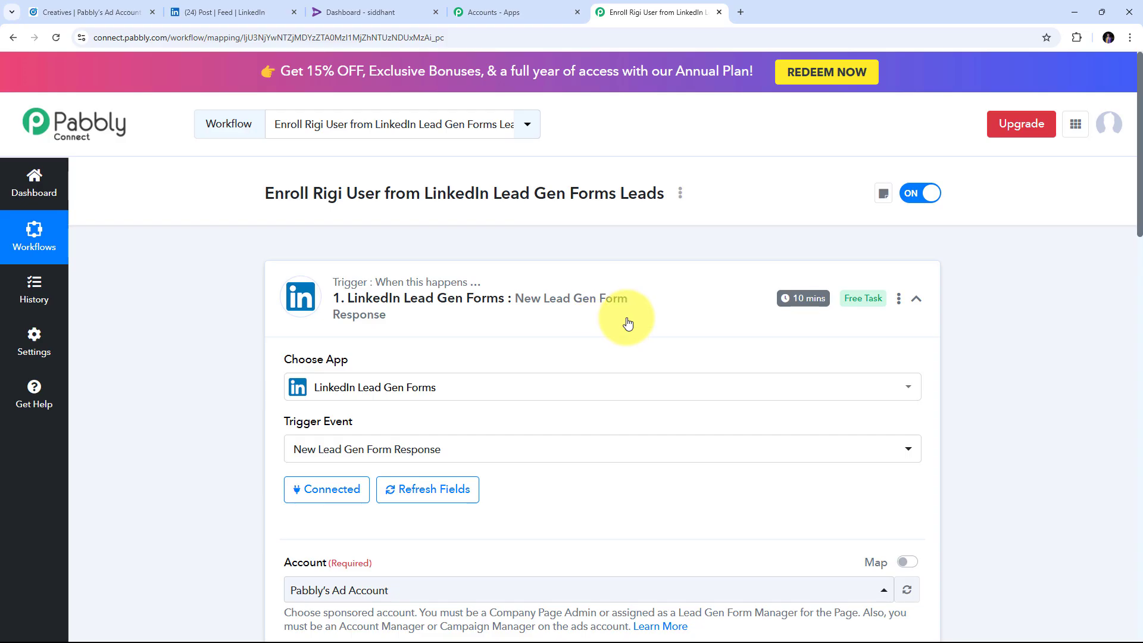
scroll(683, 312, "down", 3)
scroll(682, 312, "up", 3)
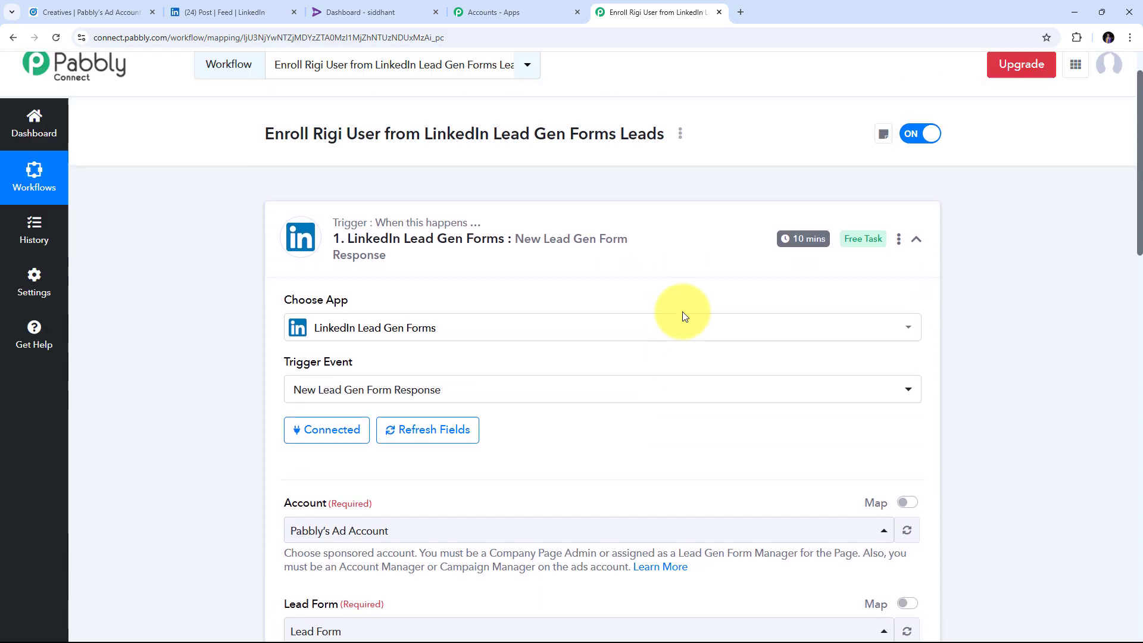
scroll(683, 312, "down", 3)
scroll(684, 317, "down", 10)
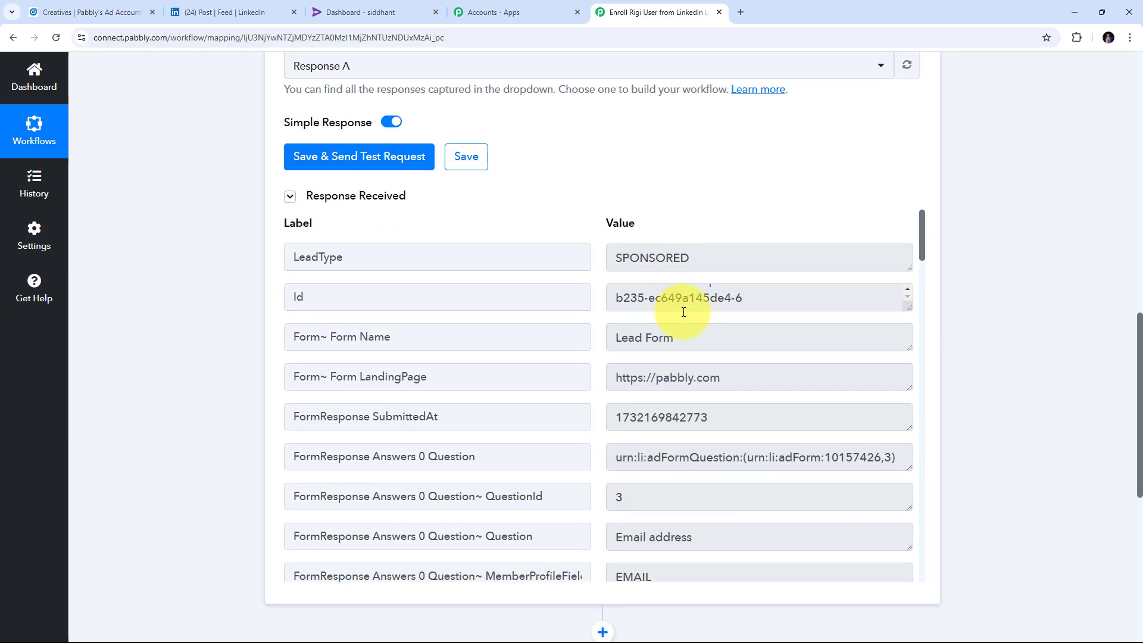
scroll(599, 341, "down", 5)
scroll(592, 339, "up", 5)
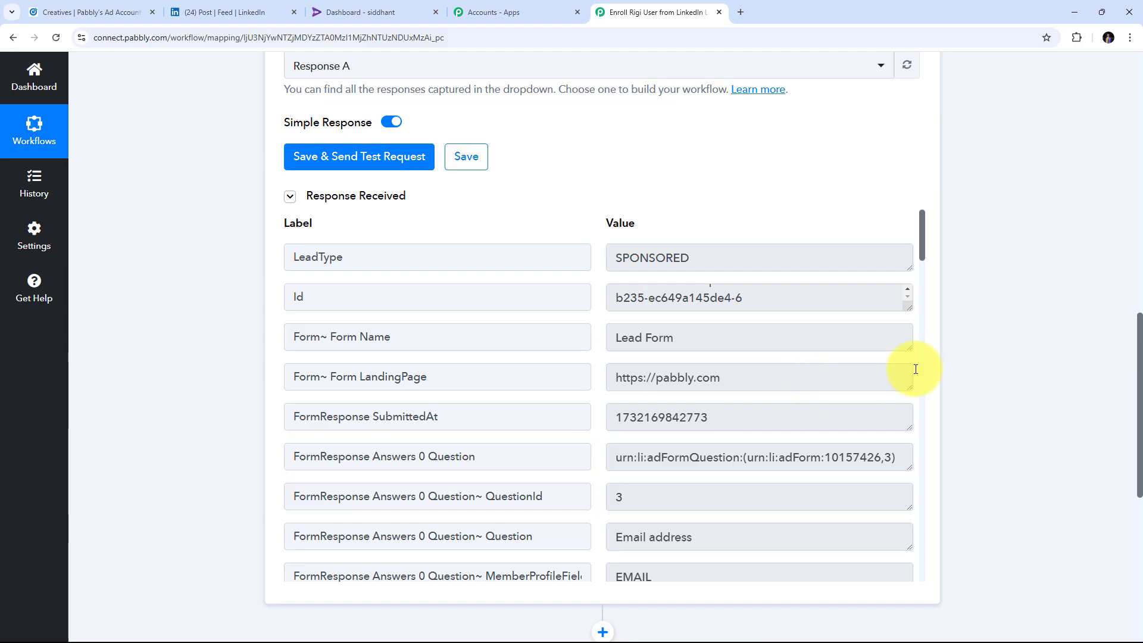
Set the workflow's second step to the Rigi app with the Import User action event
scroll(991, 344, "down", 2)
scroll(991, 342, "down", 5)
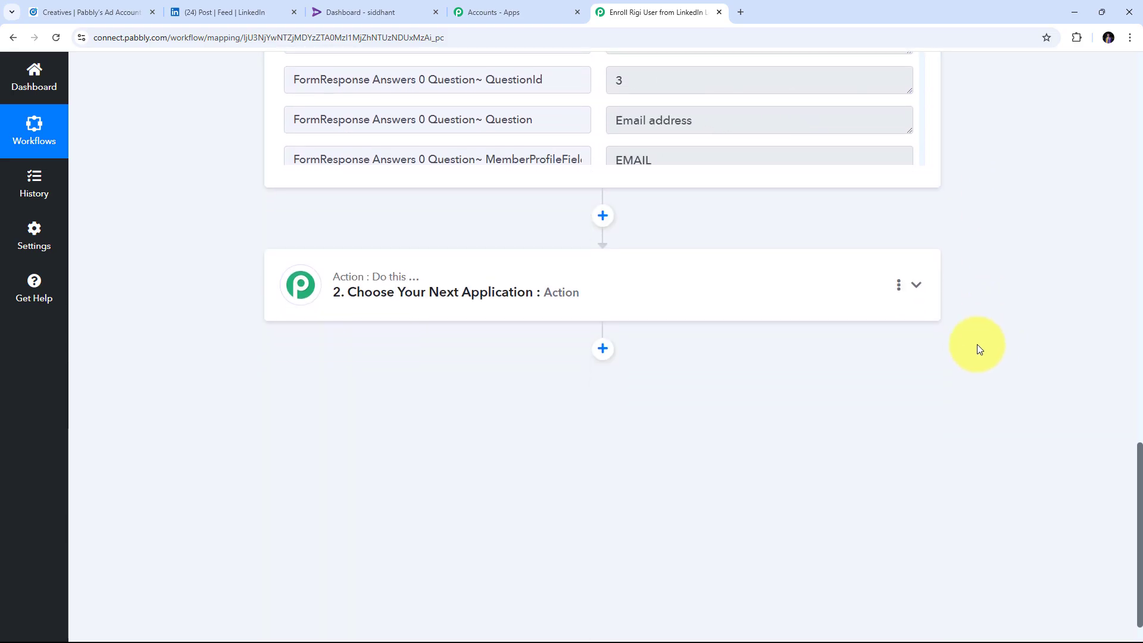
left_click(919, 285)
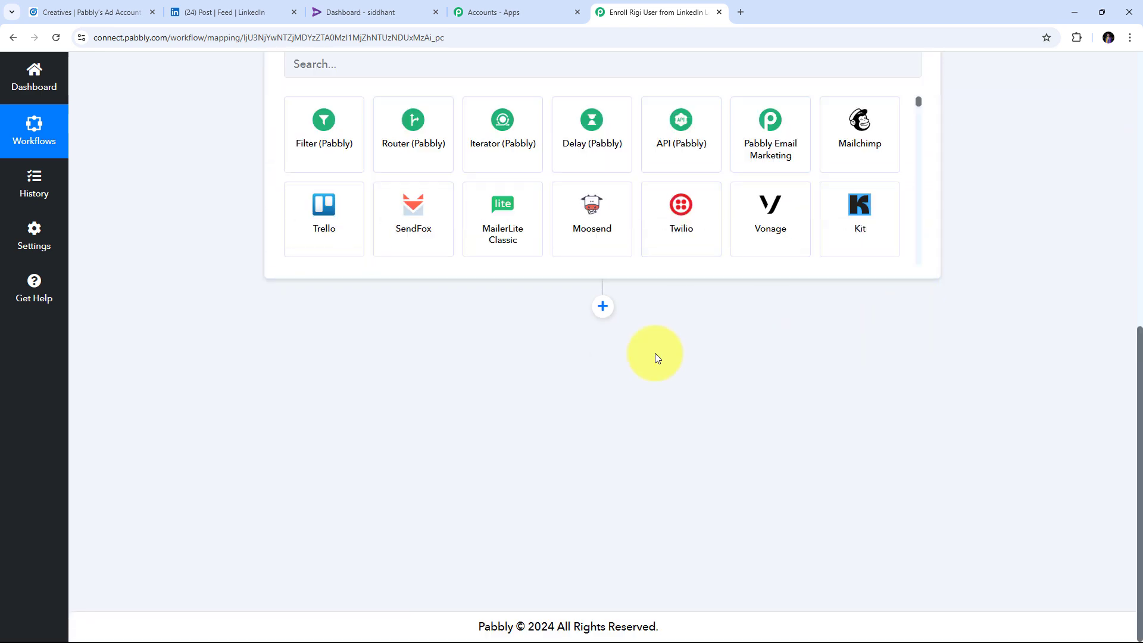
left_click(323, 315)
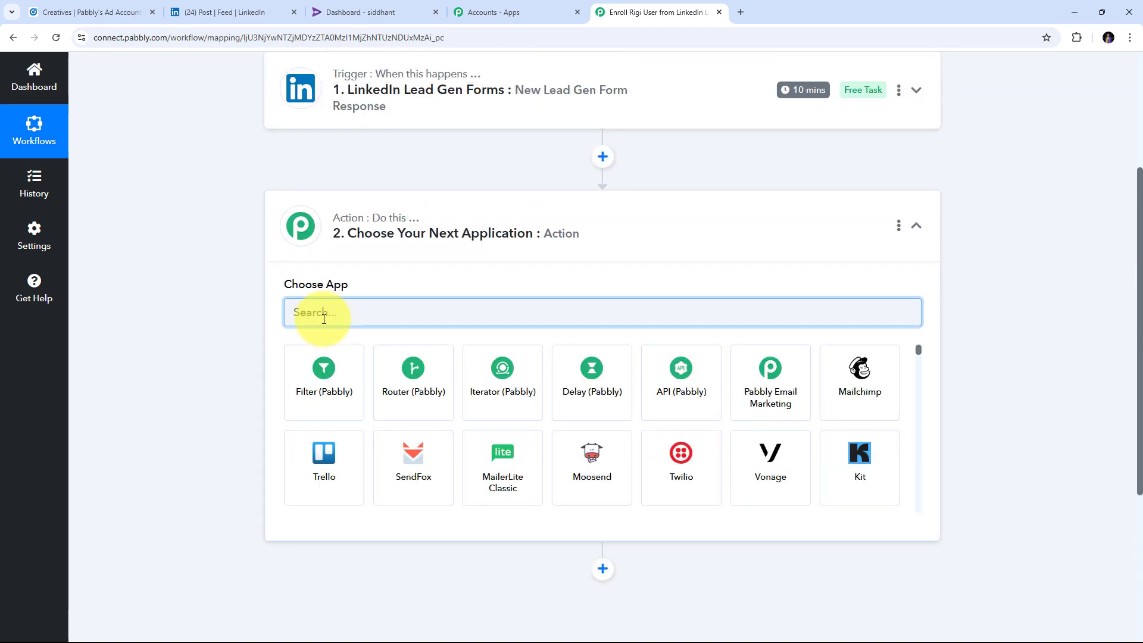
type("Rigi")
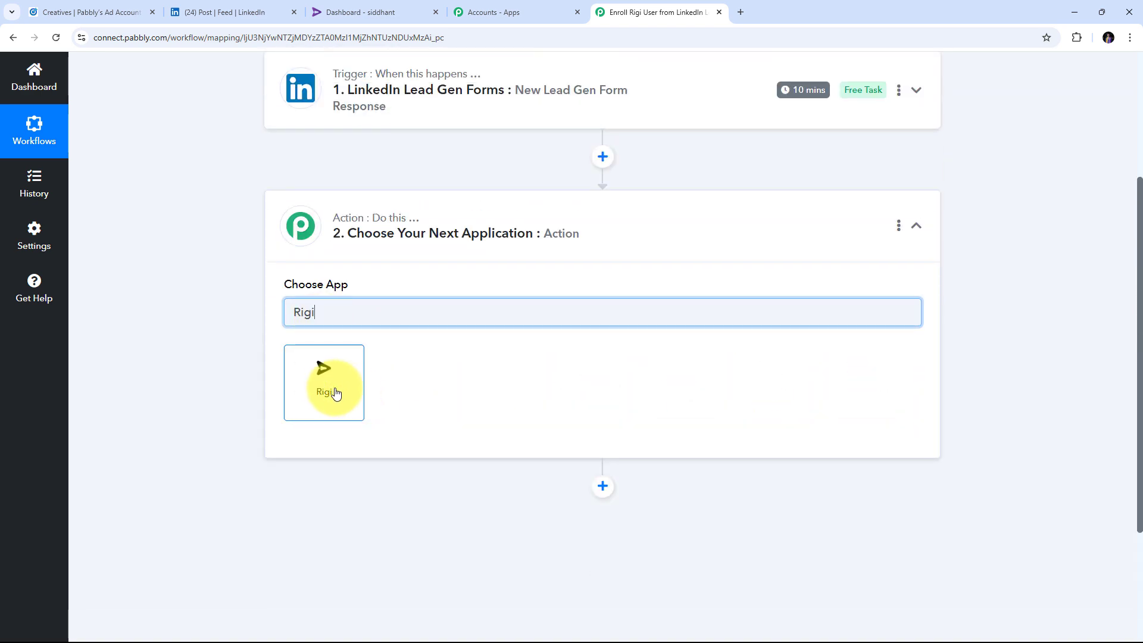
left_click(329, 381)
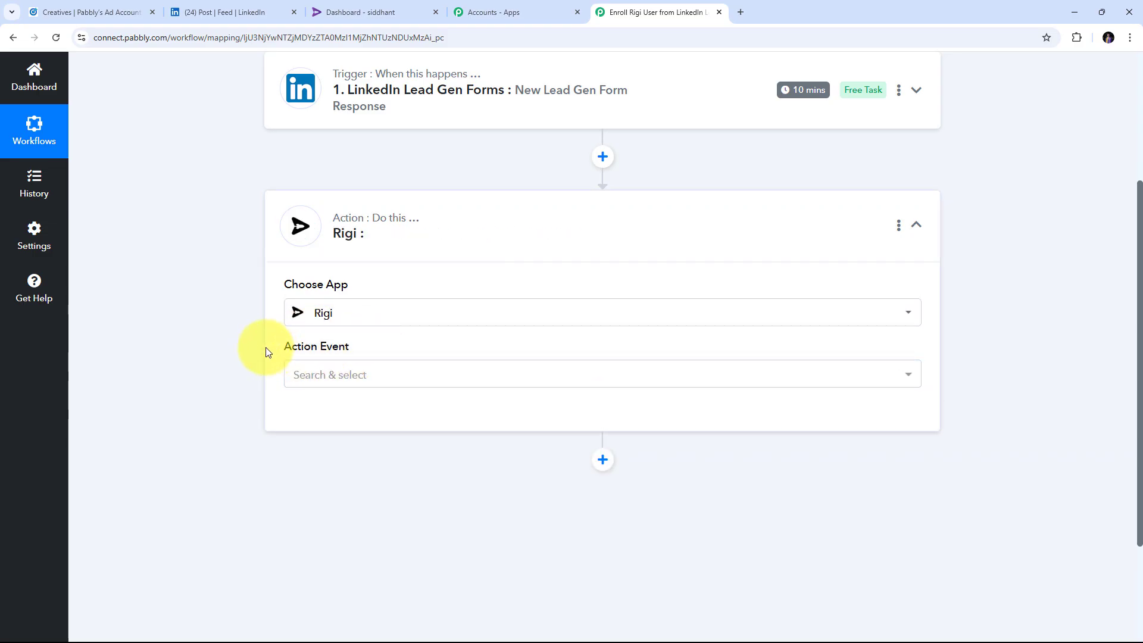
left_click(541, 372)
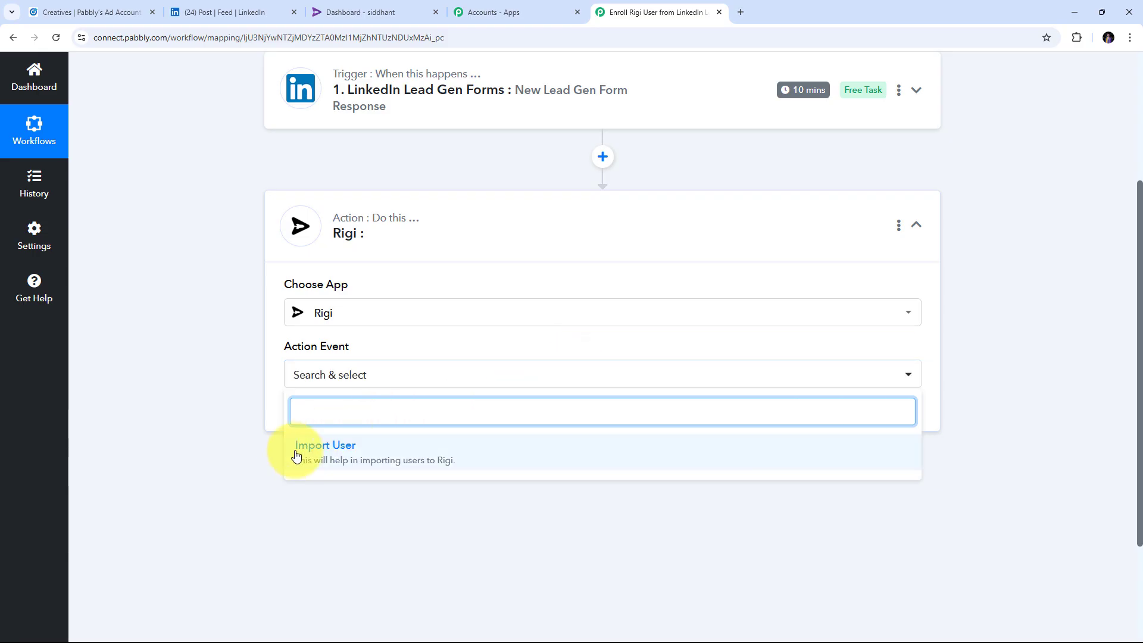
left_click(365, 456)
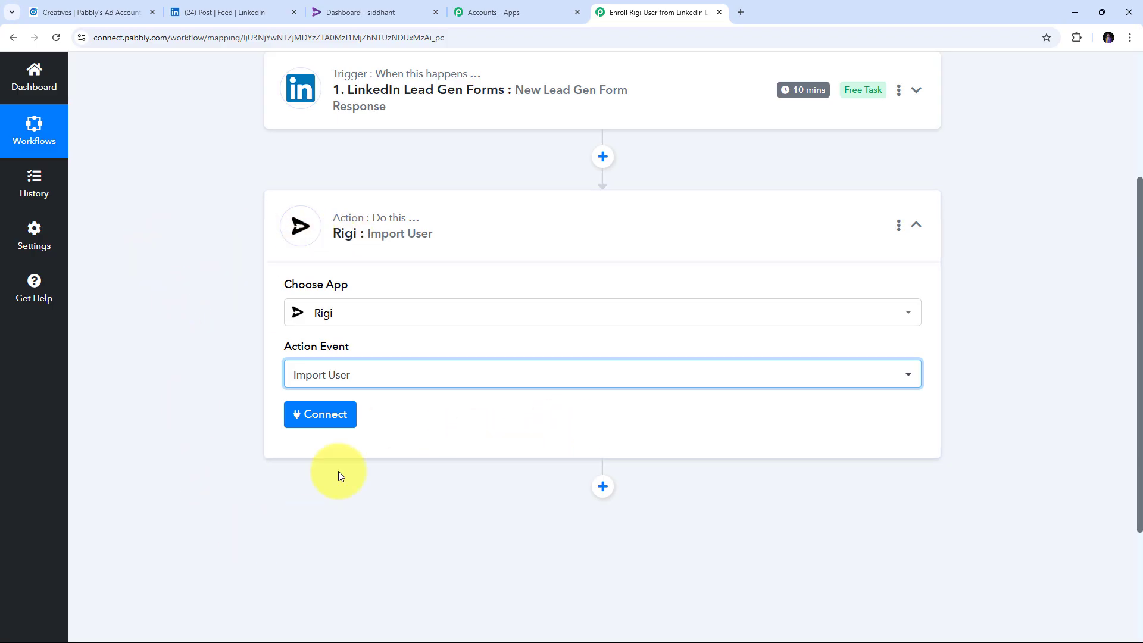
Start a new Rigi connection for the action and copy the Pabbly key from the Pabbly integration in the Rigi dashboard
left_click(332, 420)
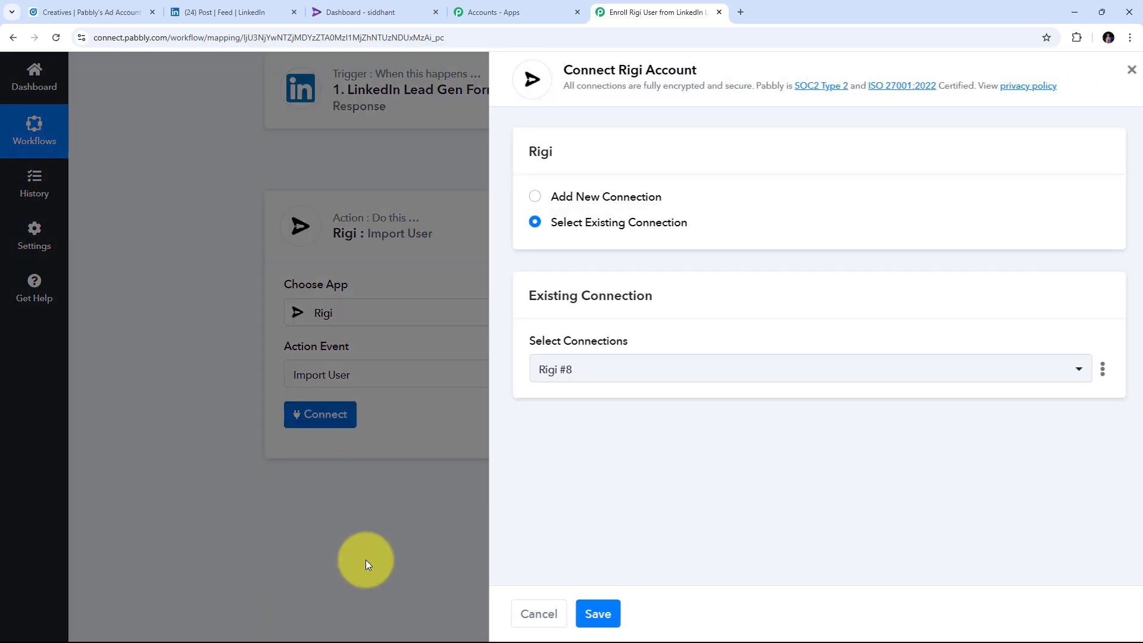
left_click(560, 203)
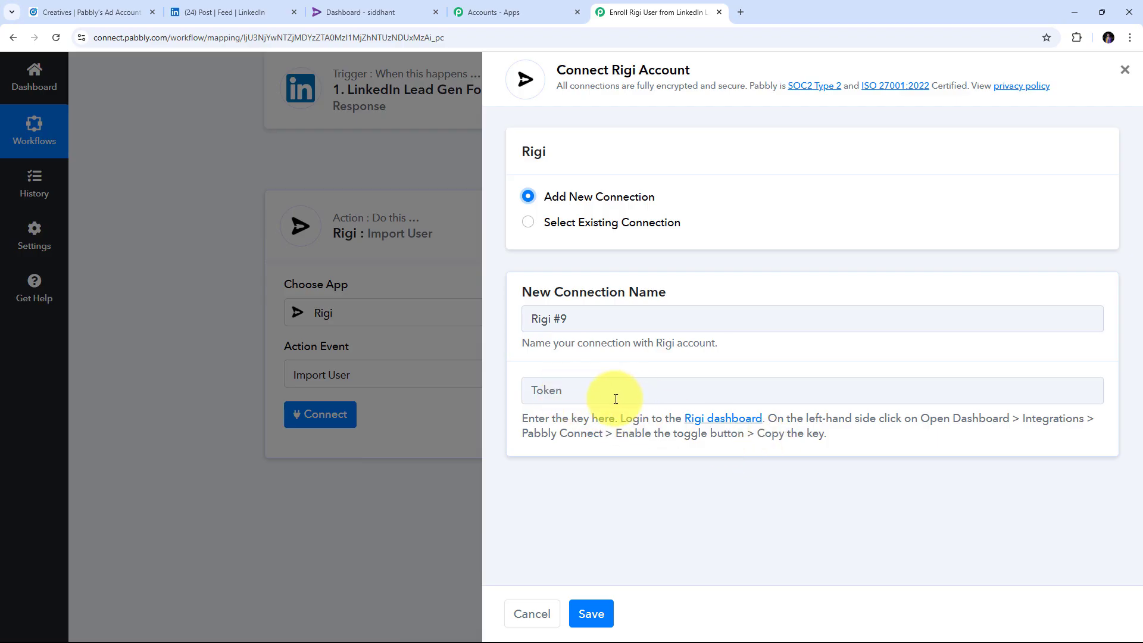
left_click(379, 7)
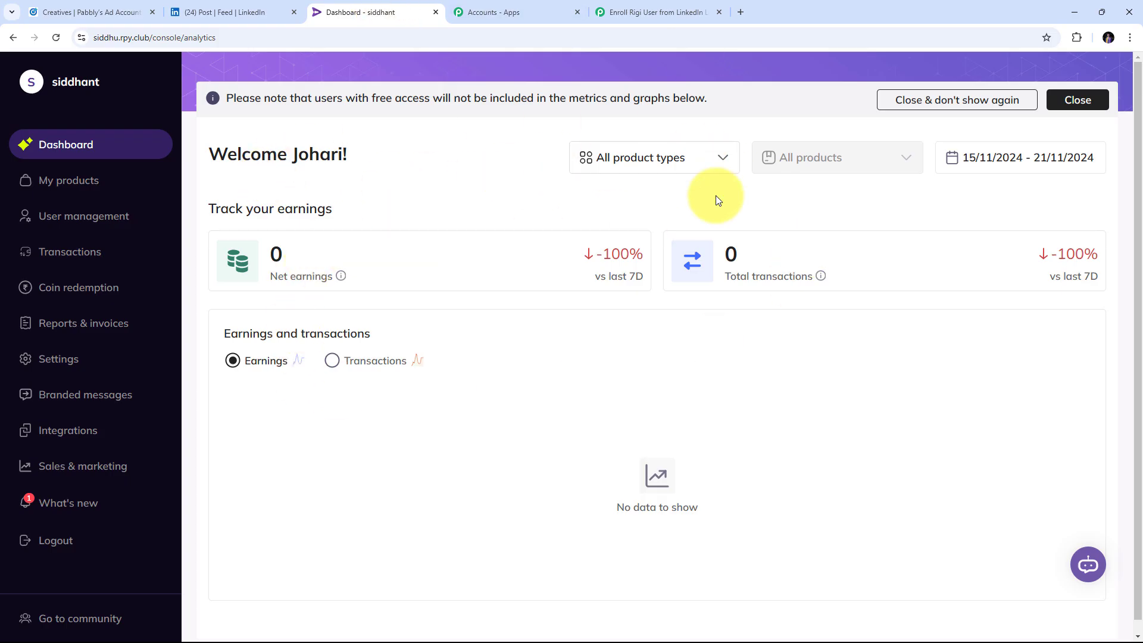
left_click(79, 433)
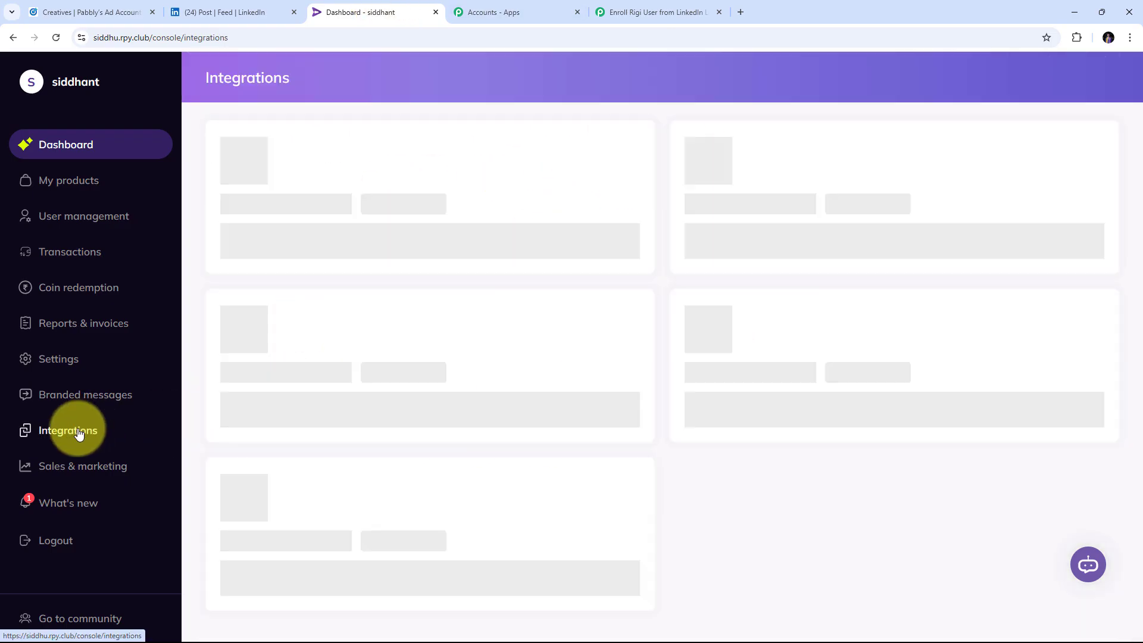
scroll(774, 322, "down", 2)
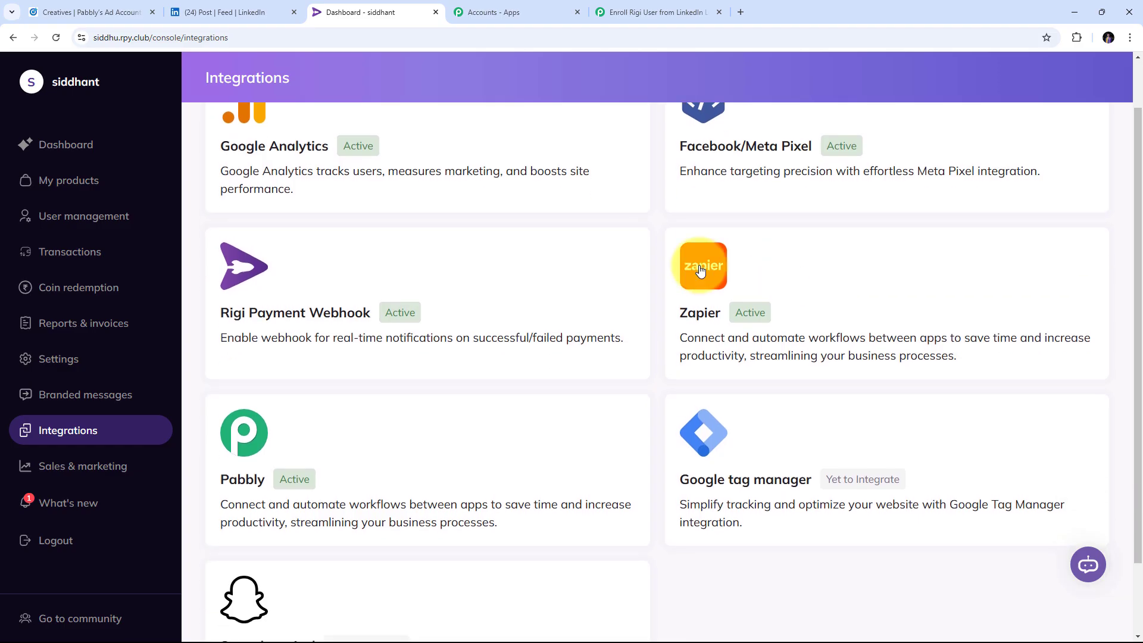
scroll(297, 361, "down", 1)
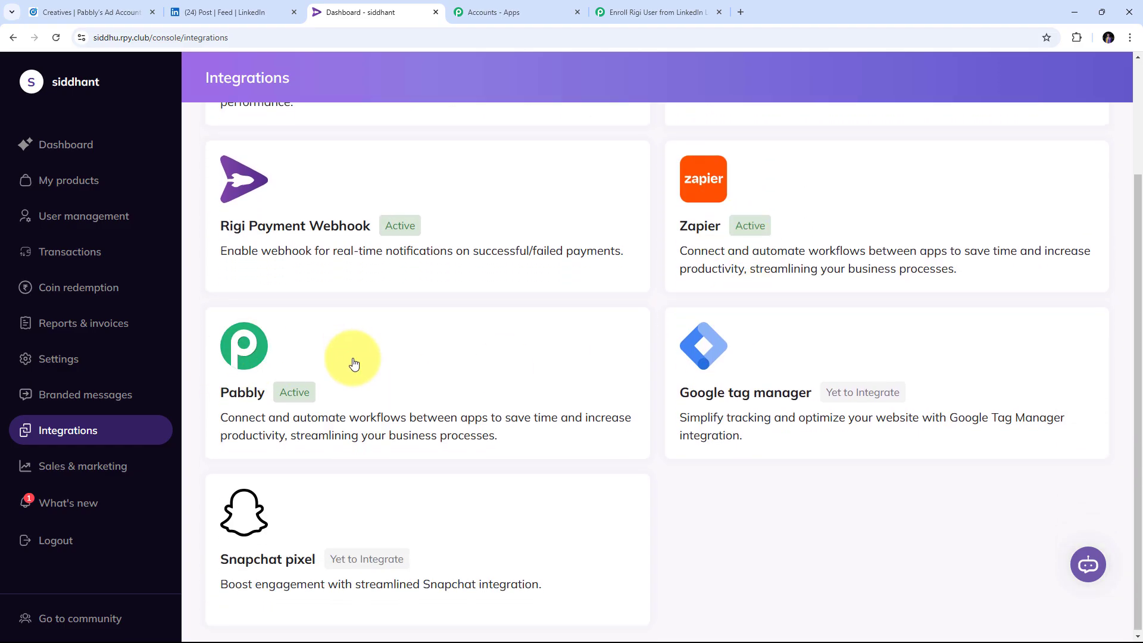
left_click(258, 355)
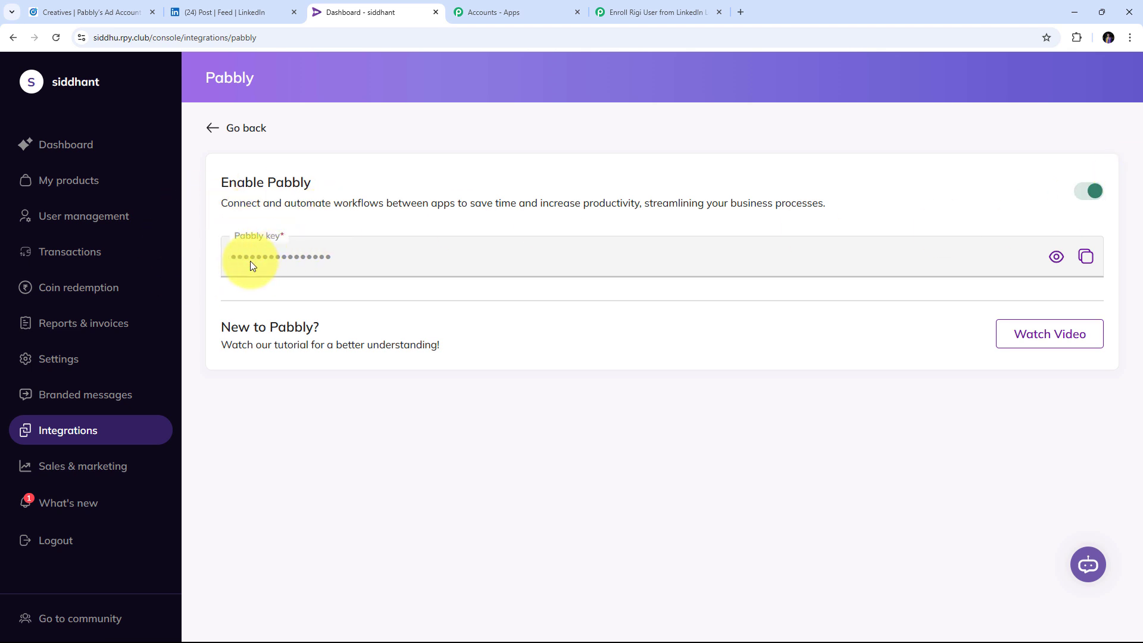
left_click(1087, 265)
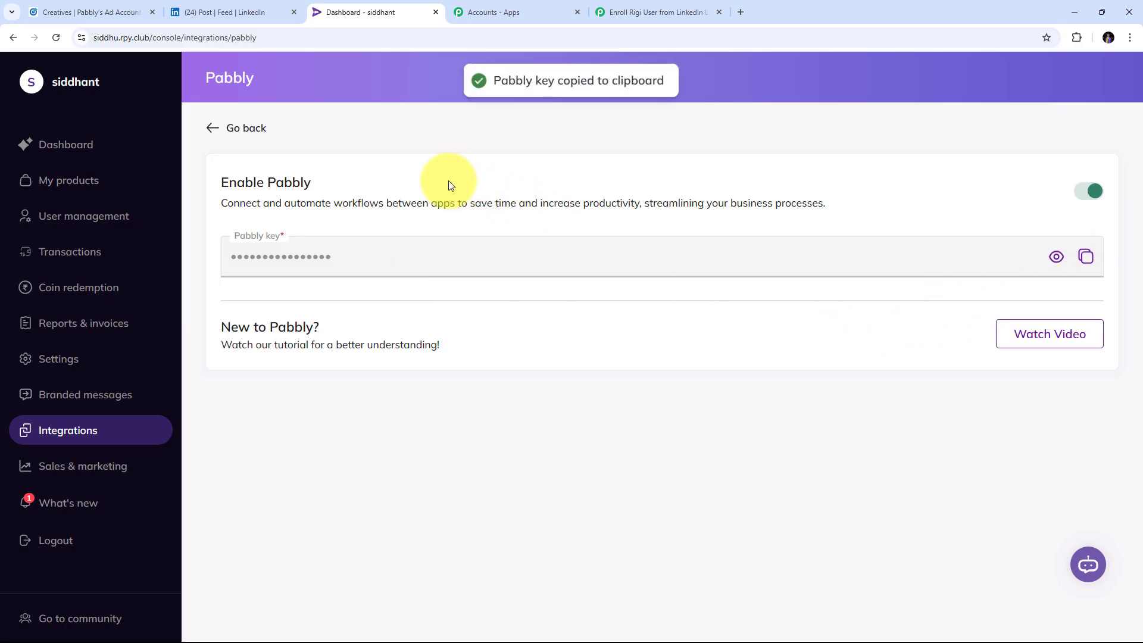
Return to the Pabbly Connect workflow, paste the copied key as the new connection's token and save the connection
left_click(636, 20)
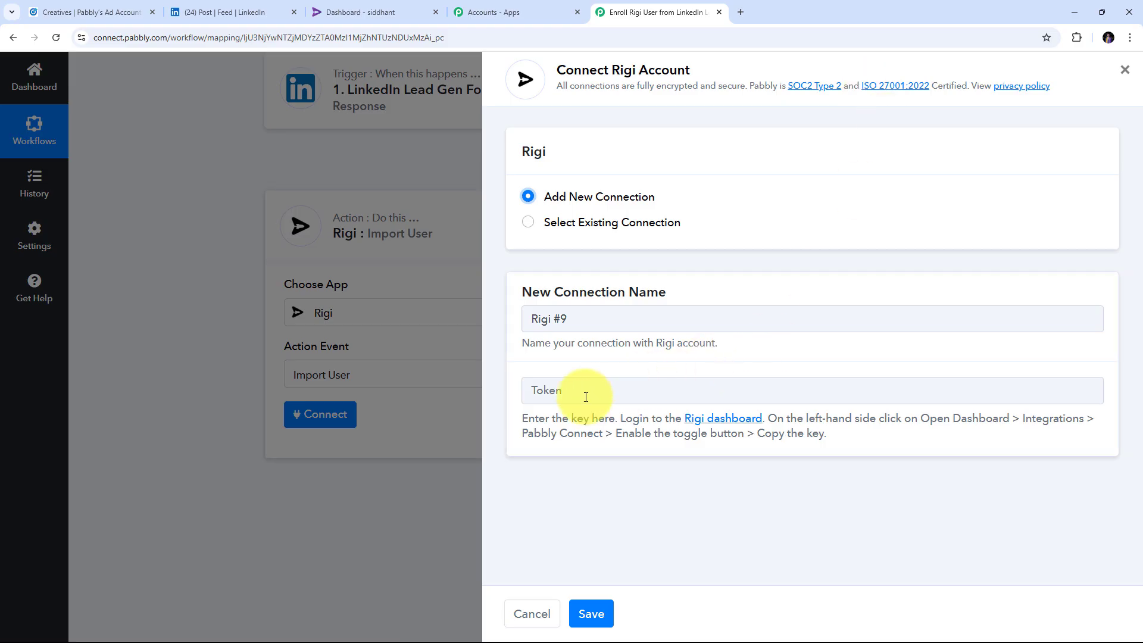
right_click(547, 390)
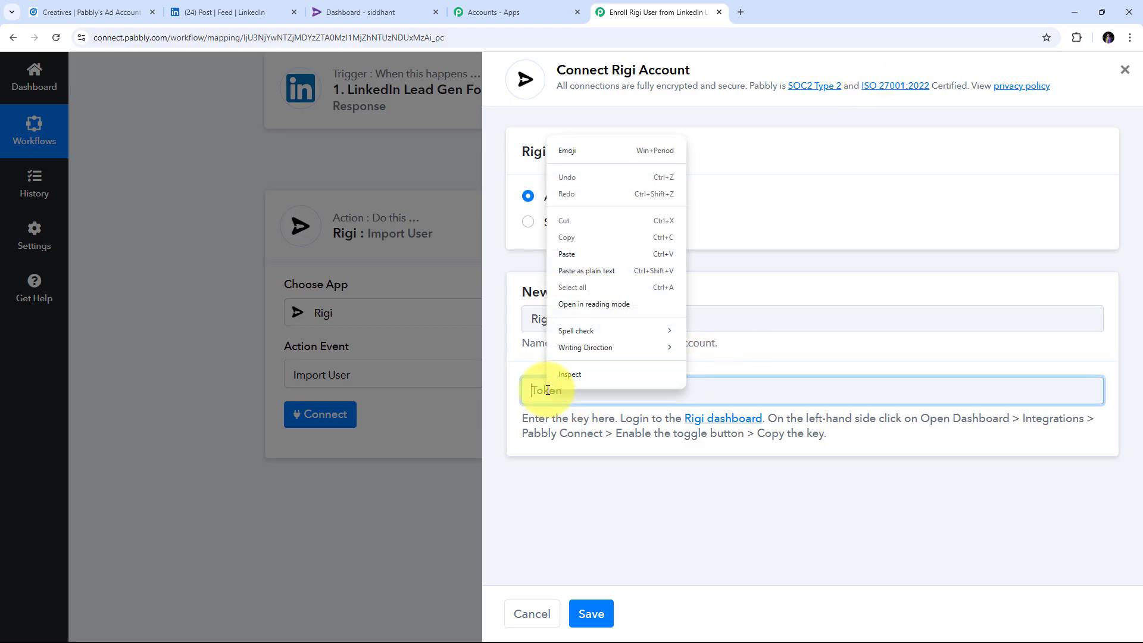
left_click(582, 254)
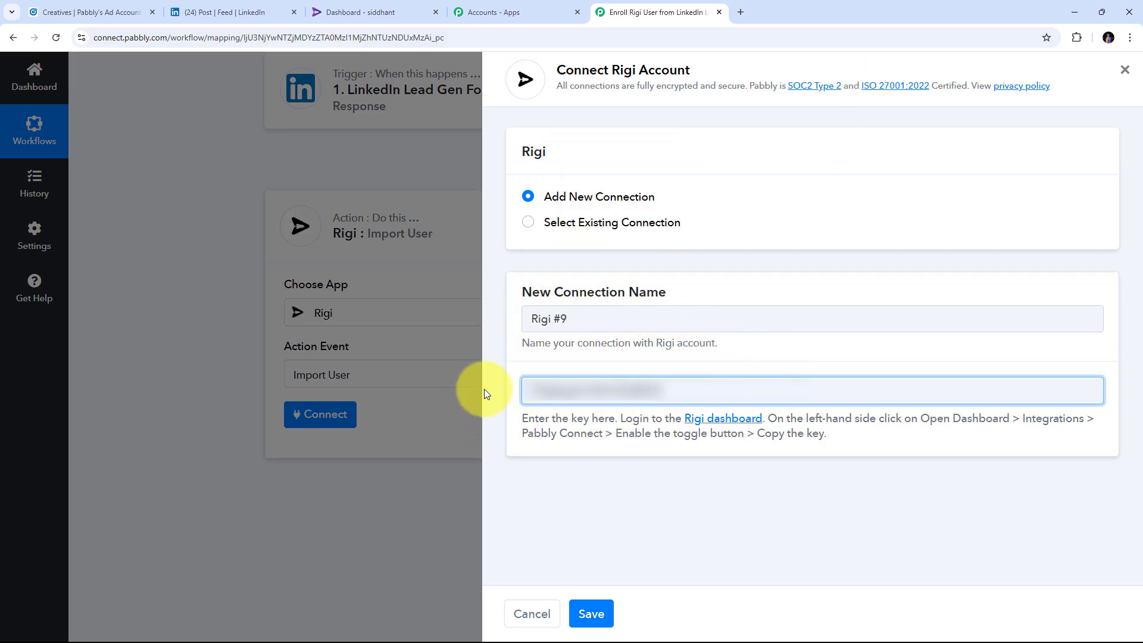
left_click(593, 613)
Examine the Import User fields for full name, email address, phone number, product hash, validity in days and email sending
scroll(644, 357, "down", 3)
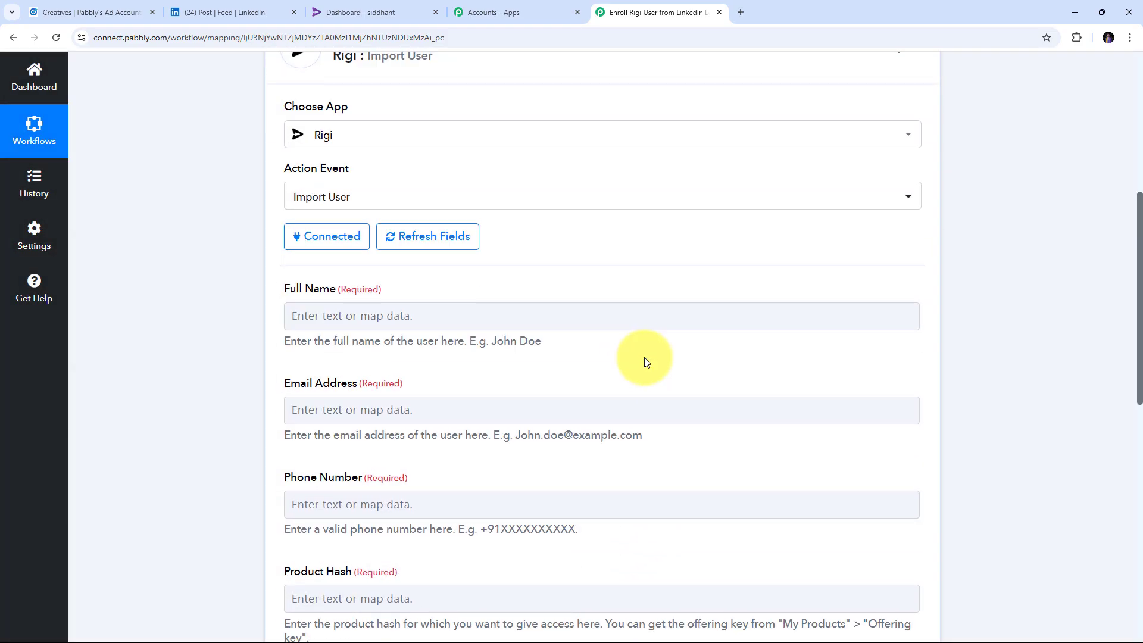
scroll(246, 302, "up", 3)
scroll(169, 285, "down", 3)
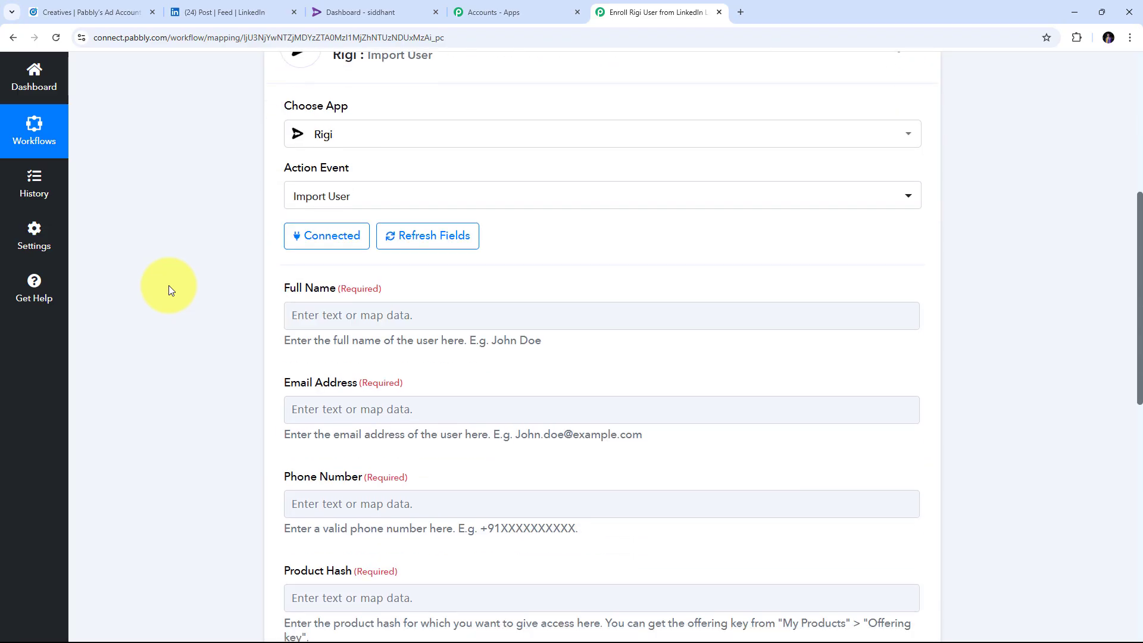
scroll(400, 223, "down", 6)
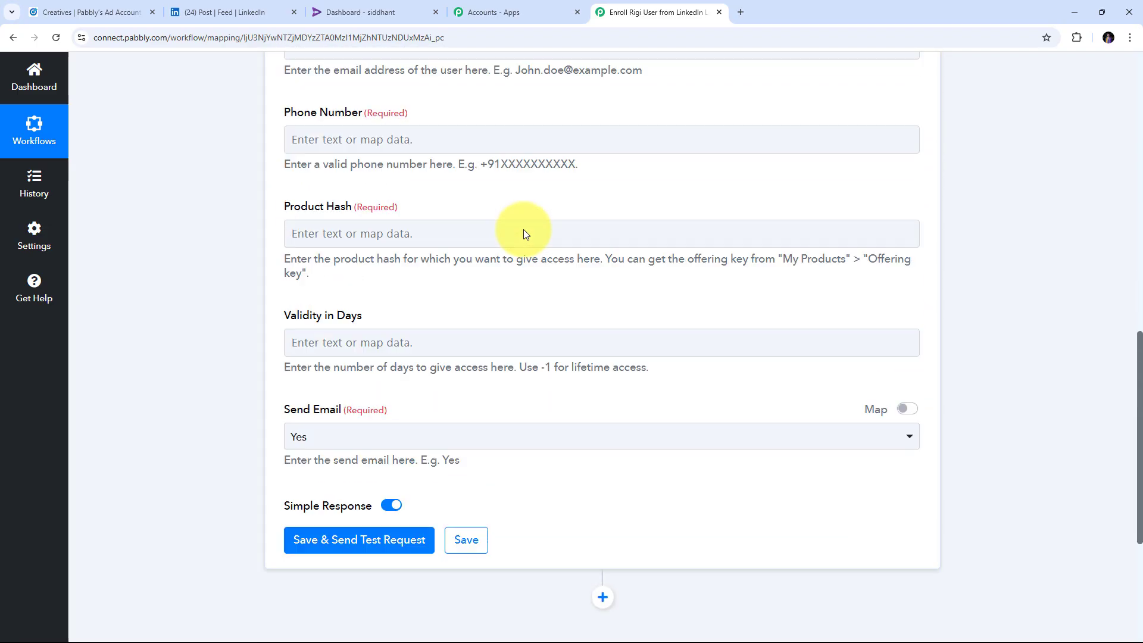
scroll(523, 230, "up", 6)
left_click(320, 514)
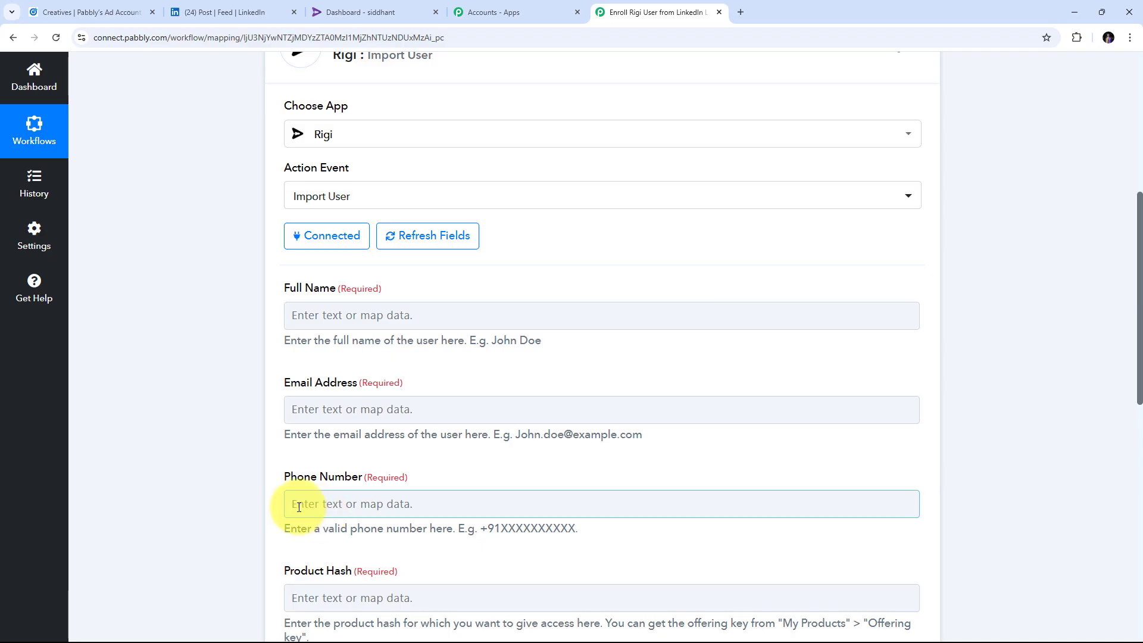
scroll(548, 483, "down", 1)
left_click(299, 319)
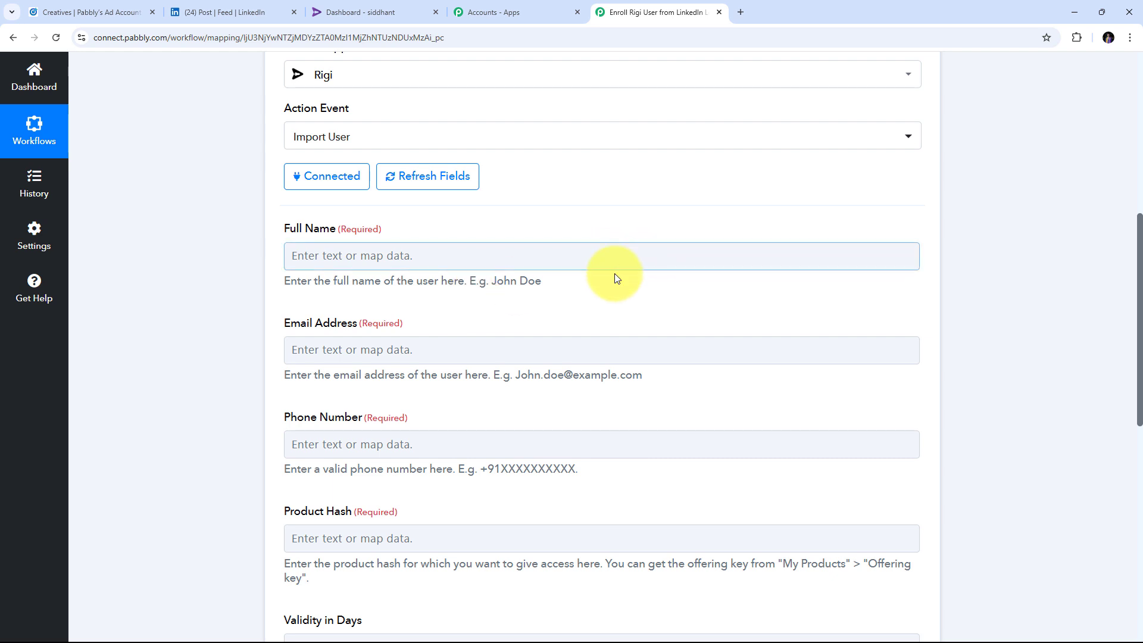
scroll(479, 266, "down", 5)
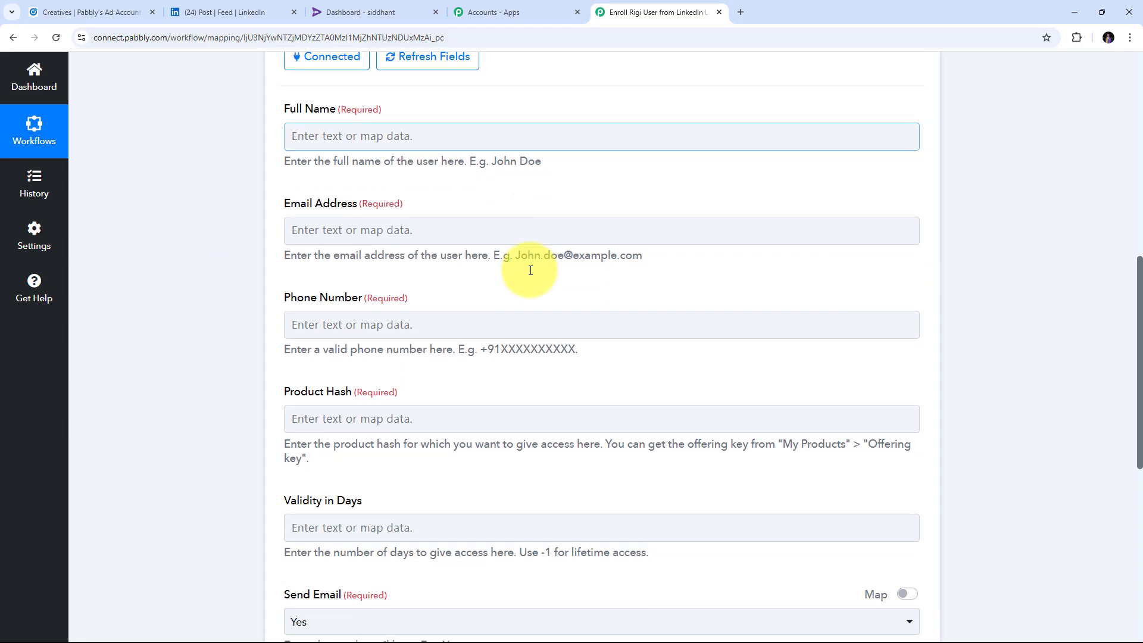
scroll(533, 346, "up", 4)
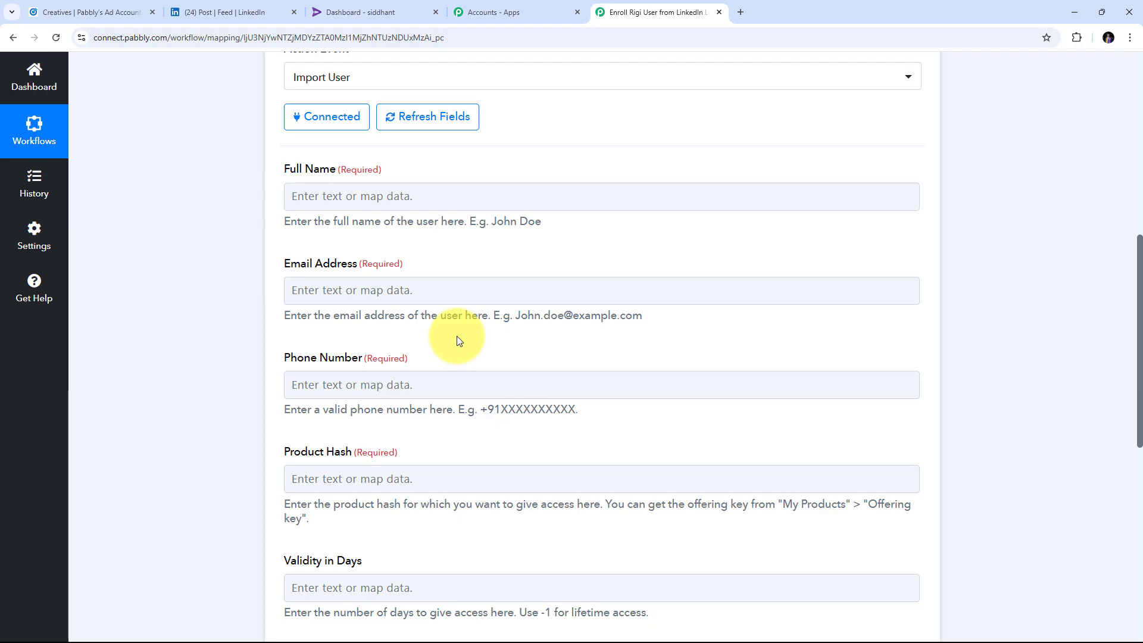
scroll(511, 219, "down", 1)
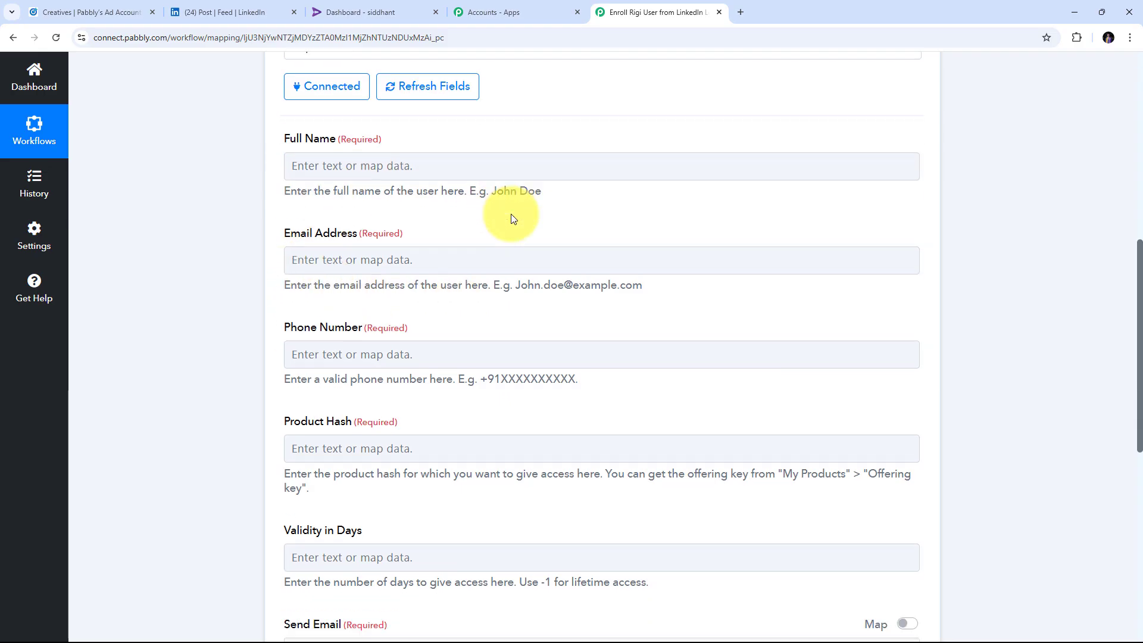
scroll(511, 217, "down", 3)
scroll(511, 215, "up", 3)
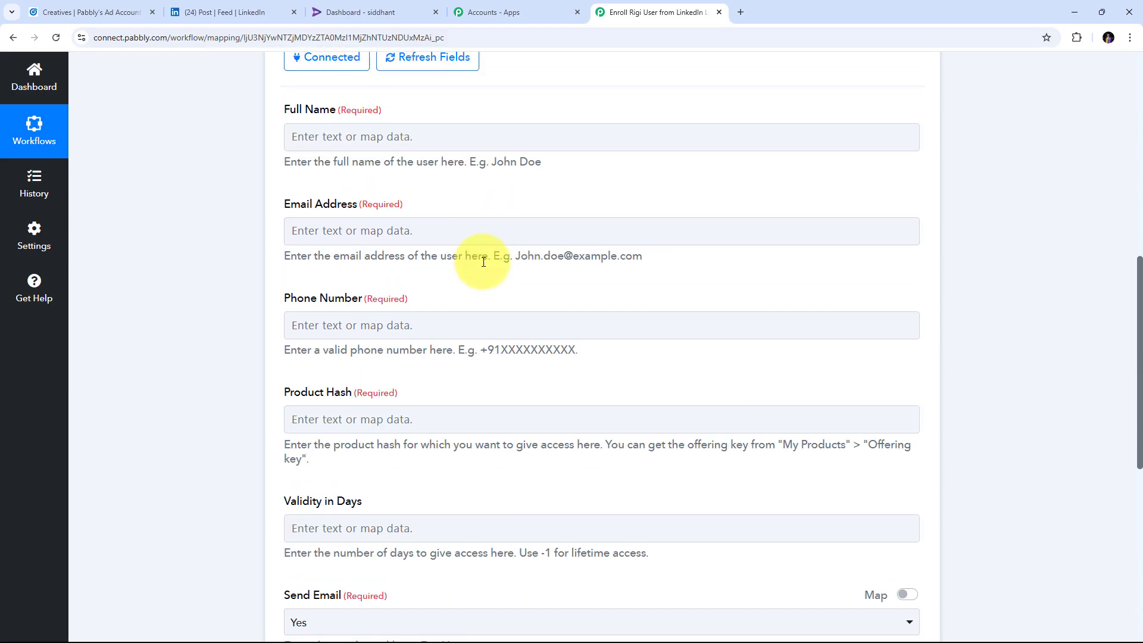
scroll(483, 262, "up", 1)
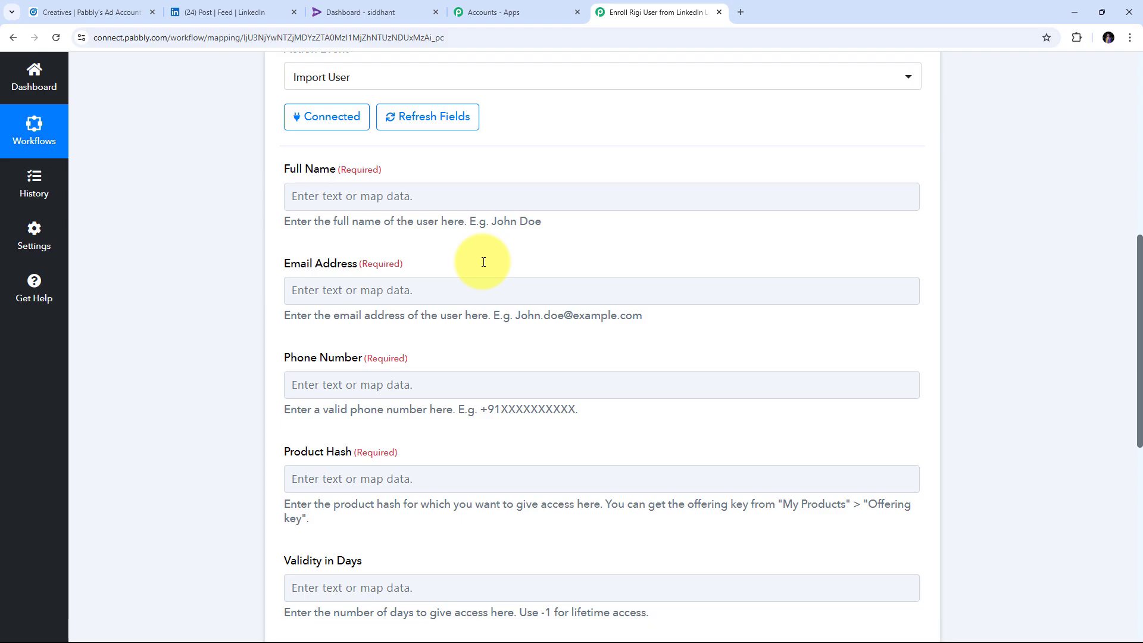
Map the Full Name field to the first name and last name answers from the LinkedIn lead form response (FormResponse Answers 2 and 3)
left_click(289, 200)
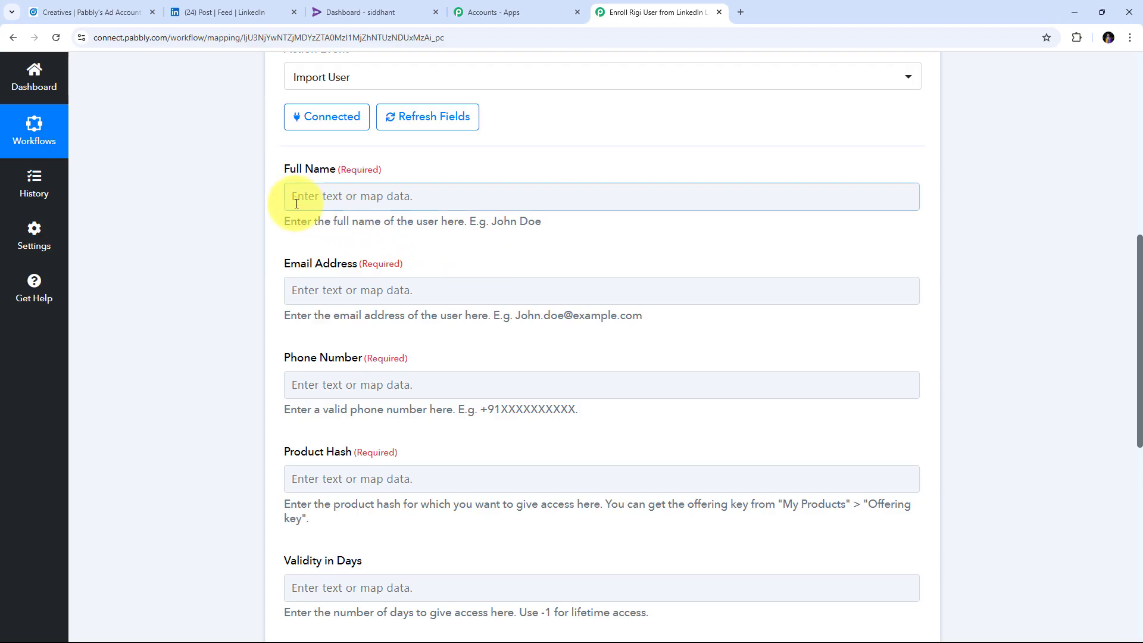
left_click(354, 199)
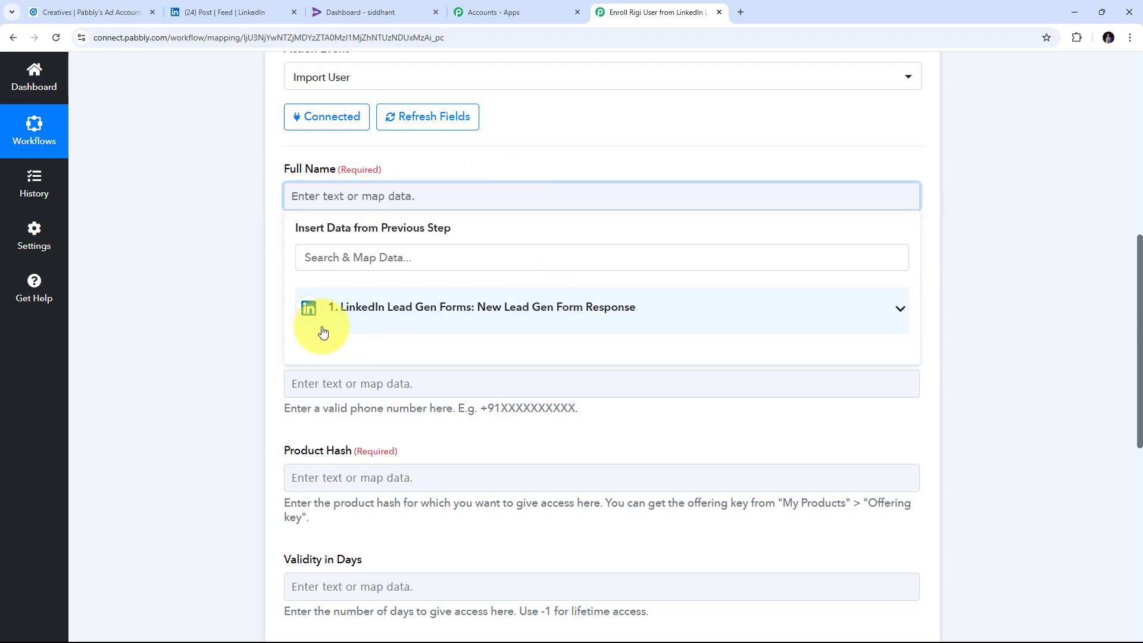
left_click(605, 319)
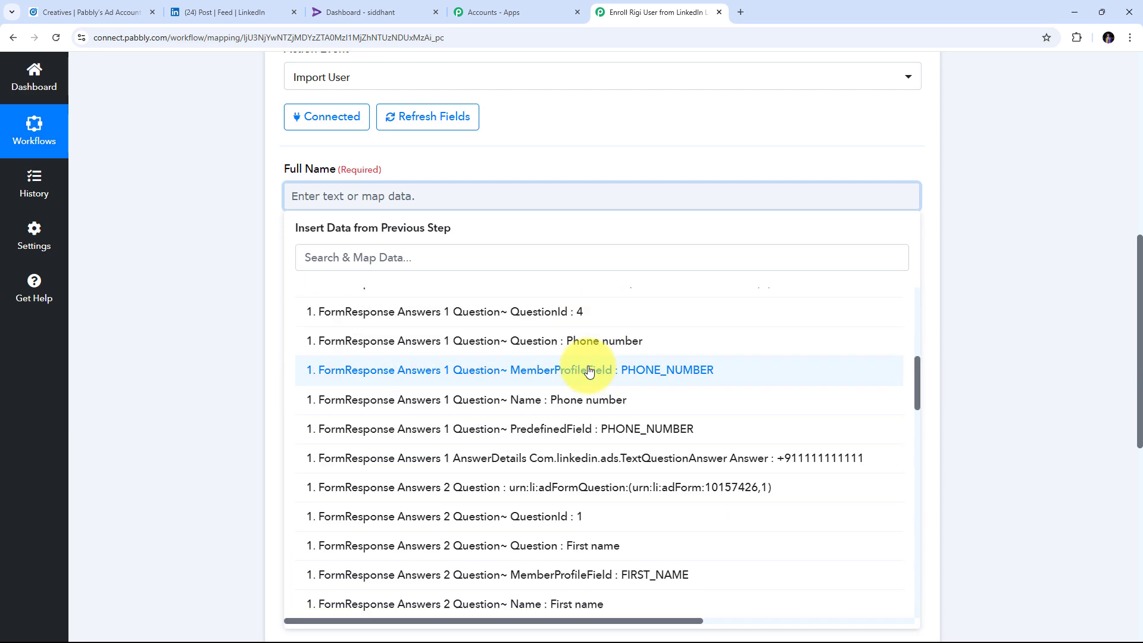
scroll(685, 417, "down", 5)
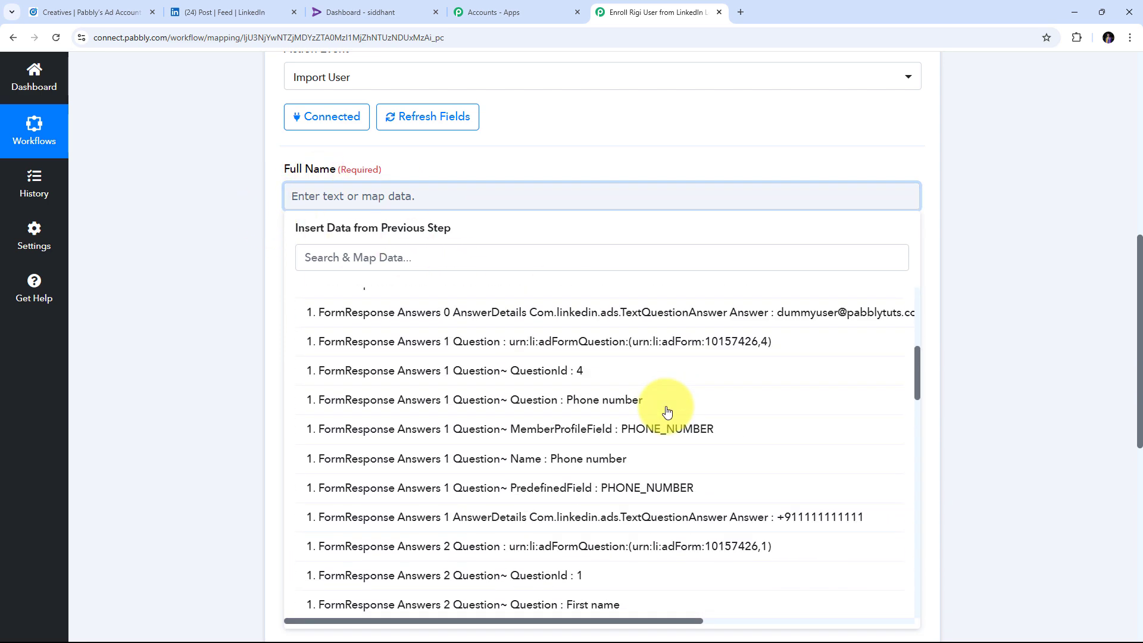
scroll(667, 412, "down", 3)
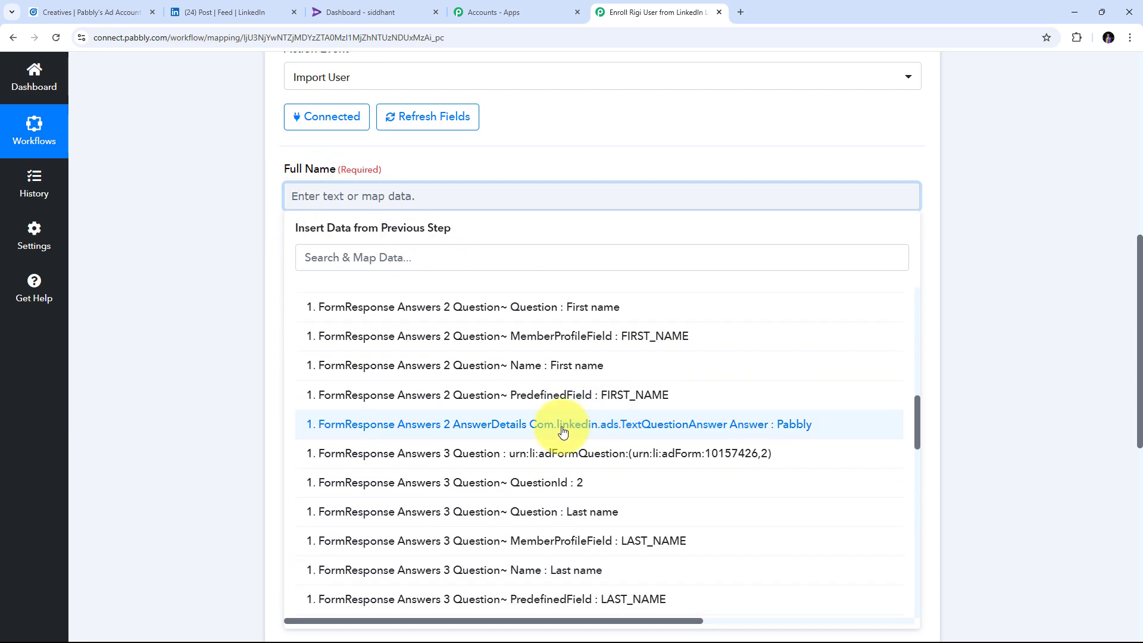
left_click(791, 429)
scroll(658, 438, "down", 3)
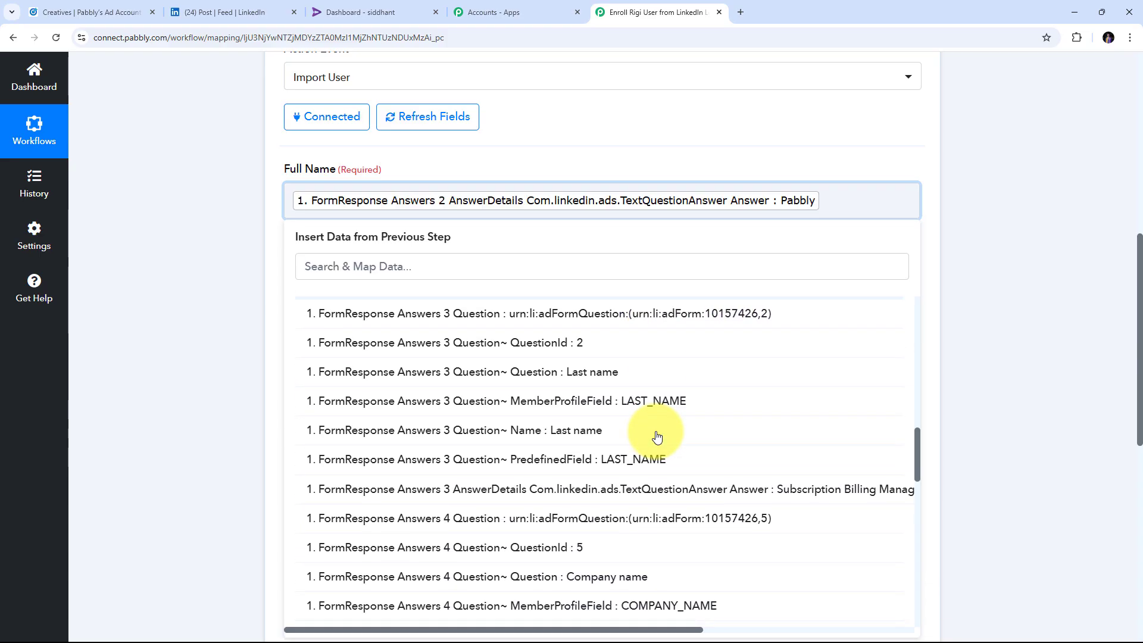
left_click(733, 456)
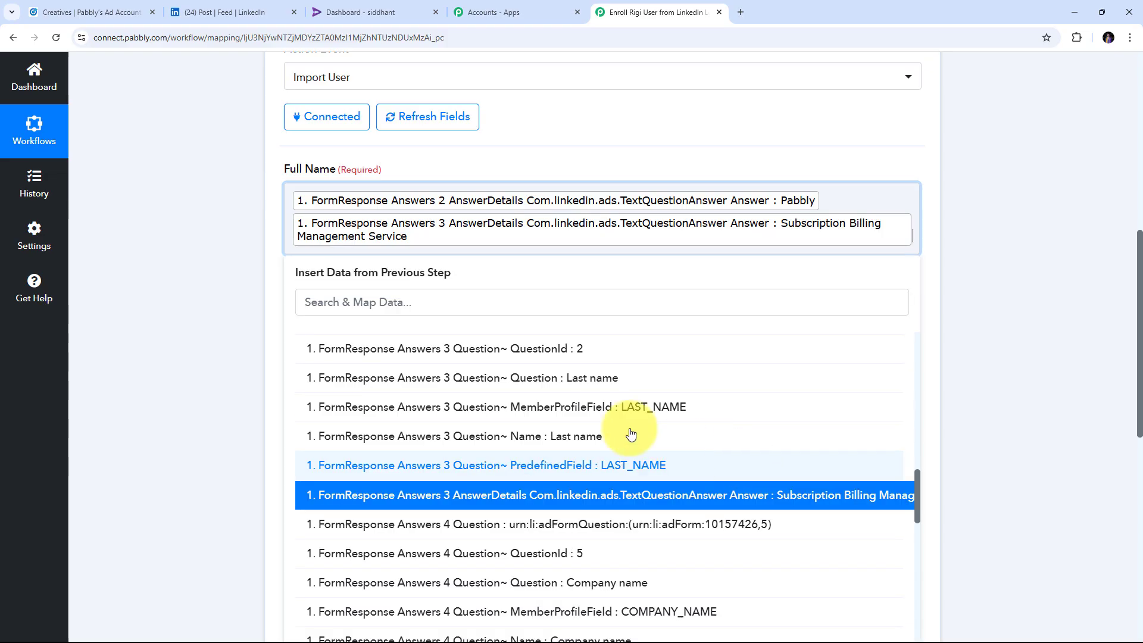
left_click(188, 276)
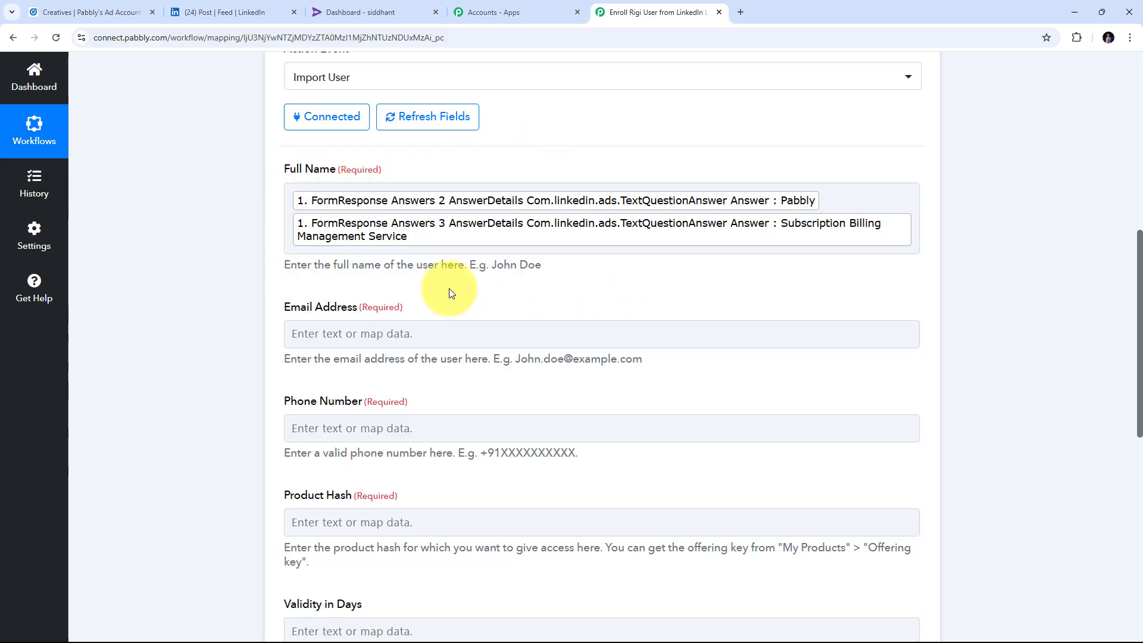
Map the Email Address field to the email answer from the LinkedIn lead form response (FormResponse Answers 0)
scroll(449, 288, "down", 1)
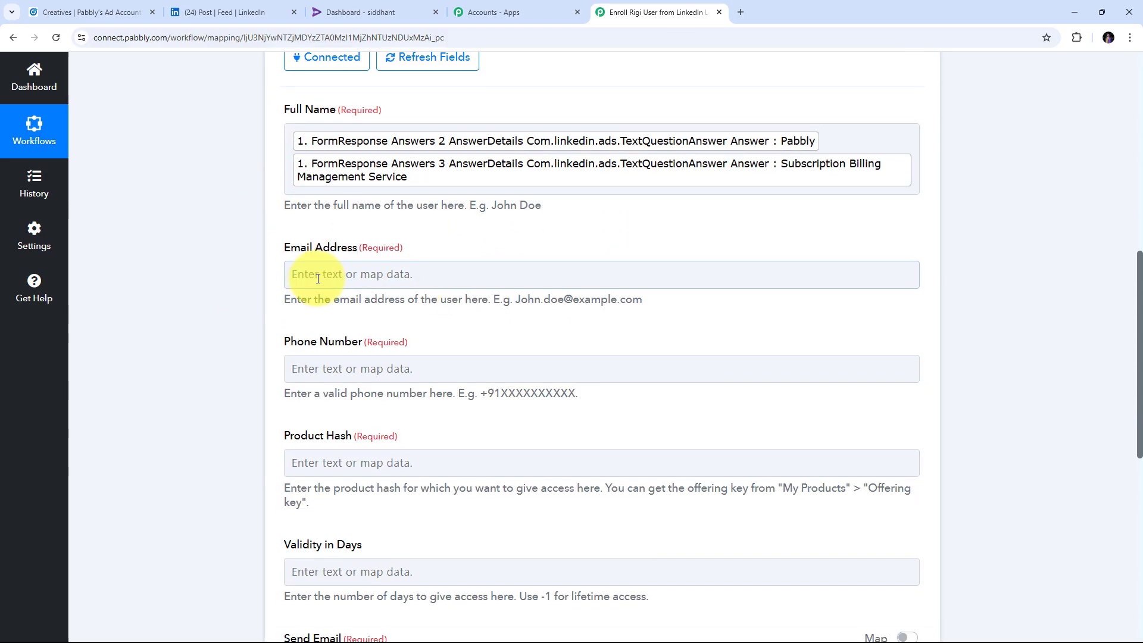
left_click(369, 274)
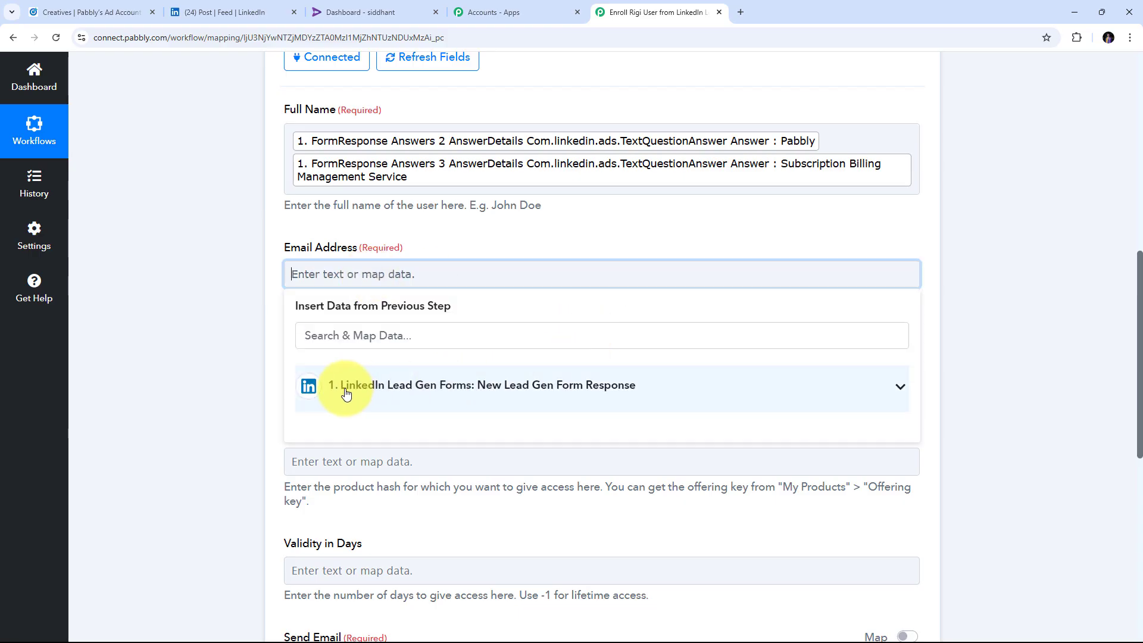
left_click(522, 384)
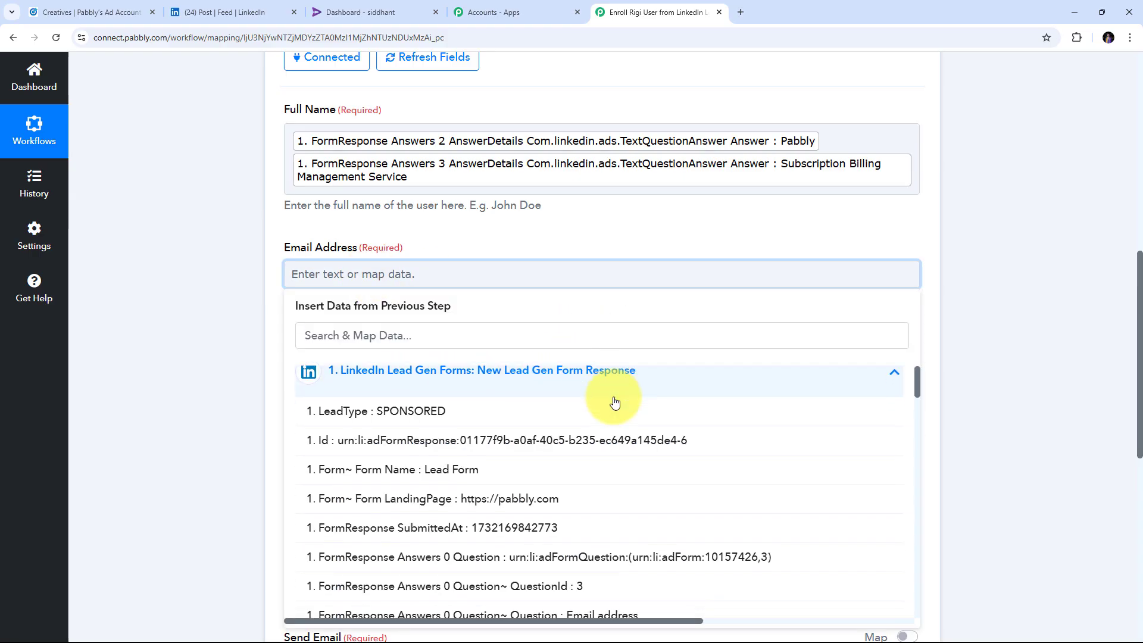
scroll(615, 403, "down", 6)
scroll(894, 434, "up", 1)
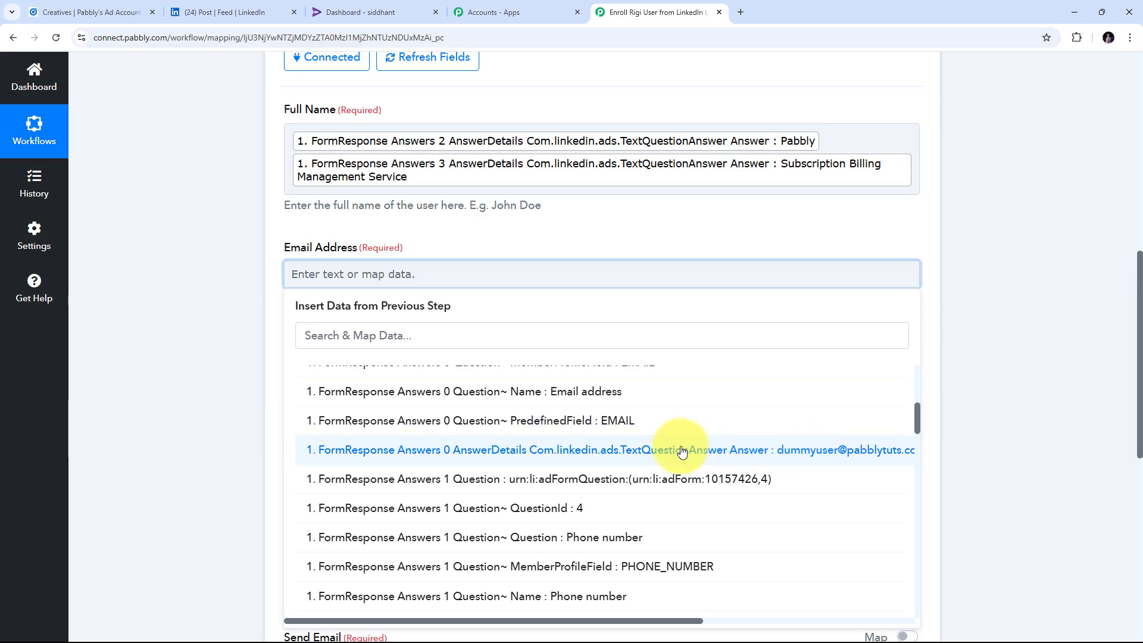
left_click(798, 454)
left_click(273, 294)
Map the Phone Number field to the phone answer from the LinkedIn lead form response (FormResponse Answers 1)
scroll(309, 297, "down", 2)
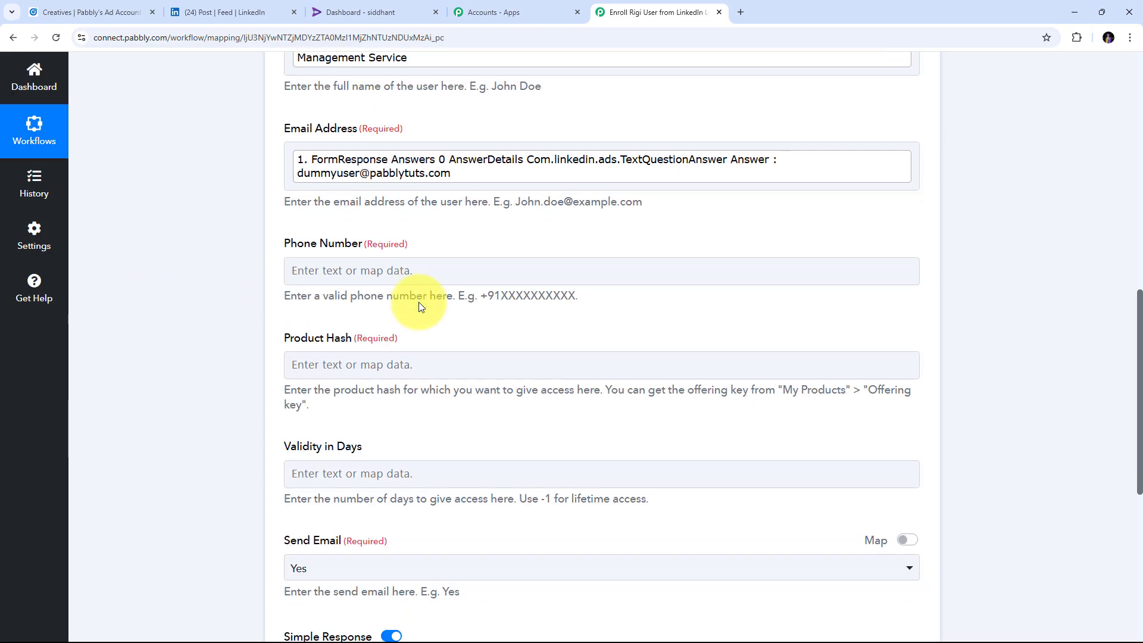
left_click(330, 273)
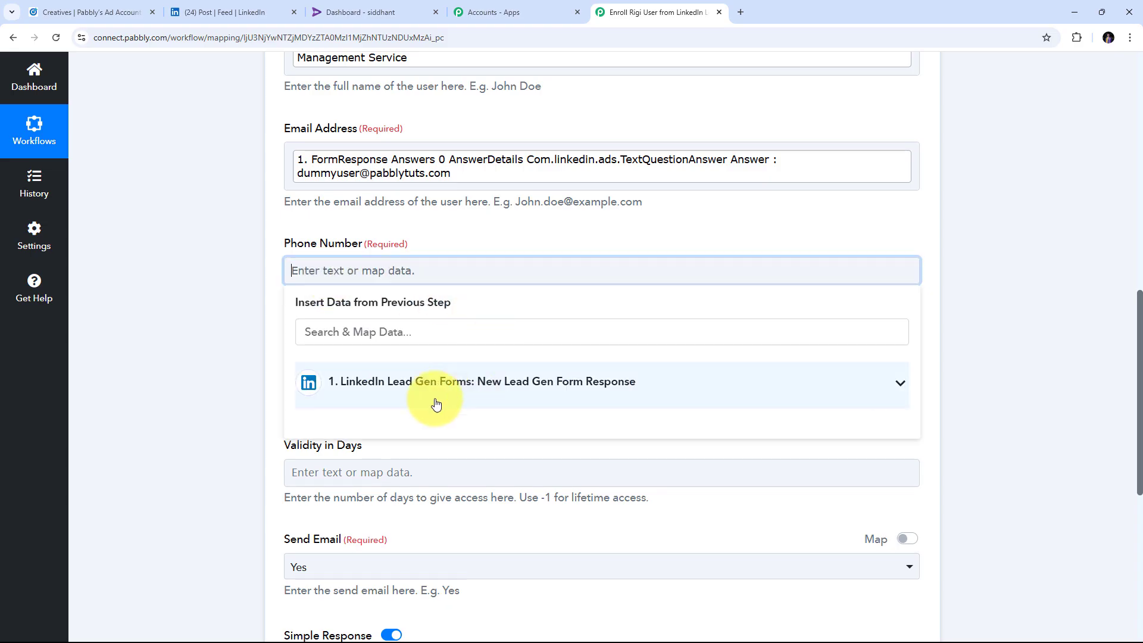
left_click(511, 403)
scroll(590, 453, "down", 8)
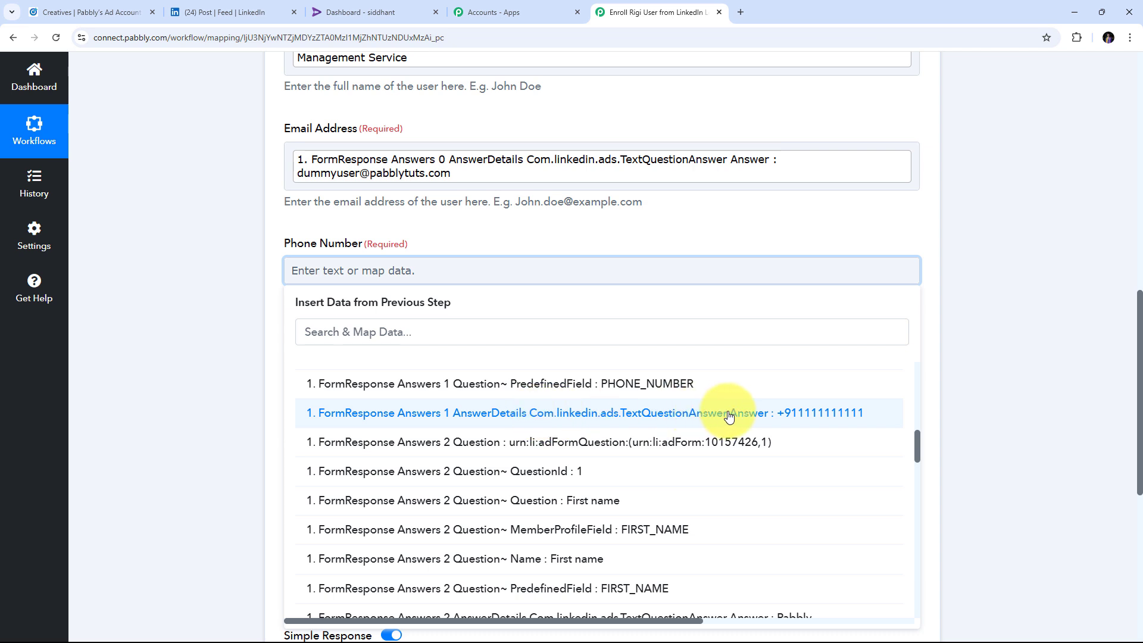
left_click(805, 417)
left_click(480, 222)
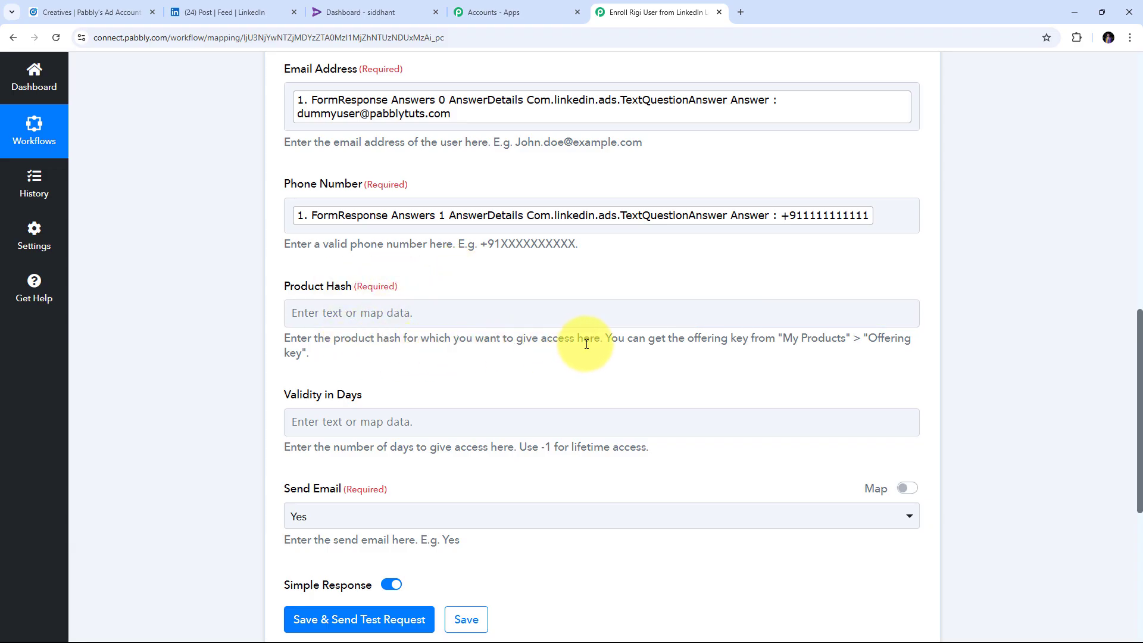
Switch to the Rigi dashboard, open the course list under My products, and reveal and copy the offering key of the abcd course
left_click(341, 314)
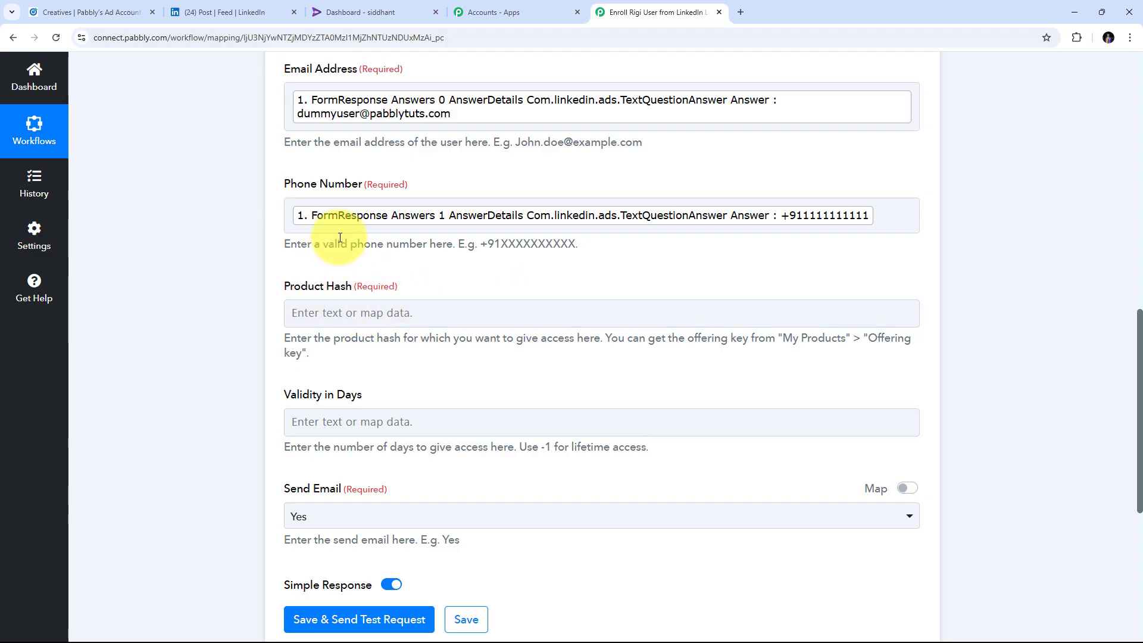
left_click(356, 5)
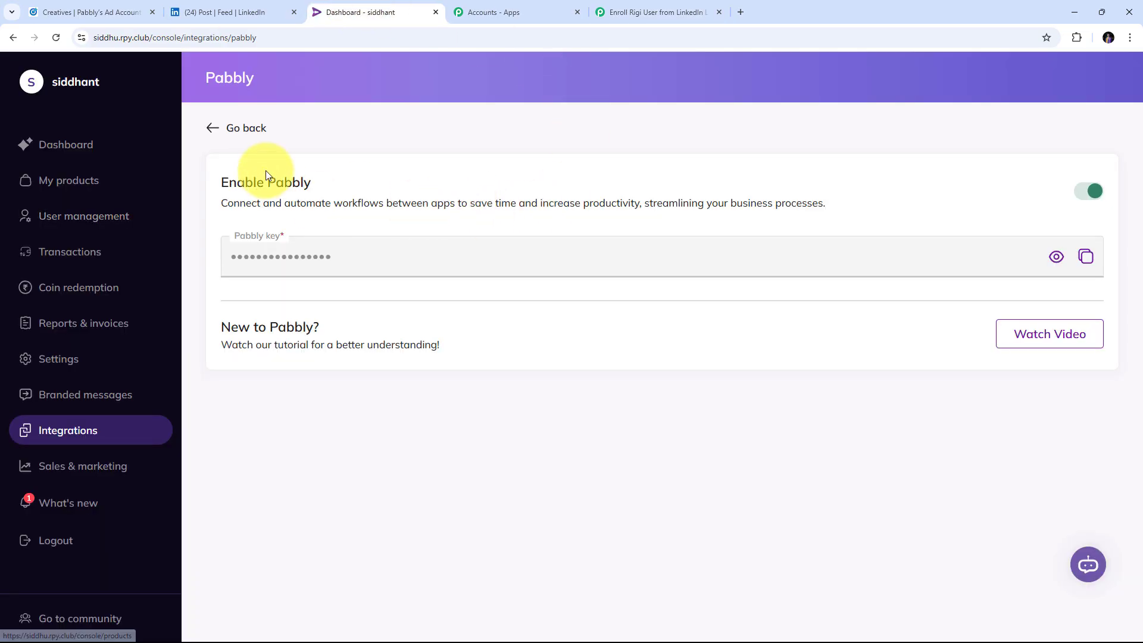
left_click(74, 179)
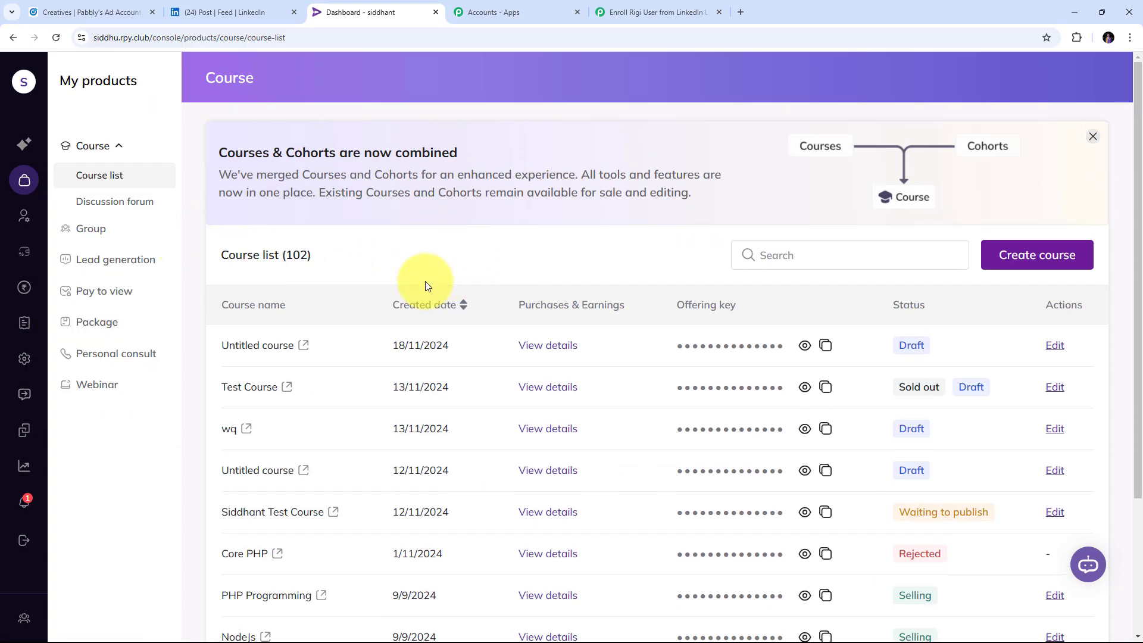
scroll(673, 294, "down", 3)
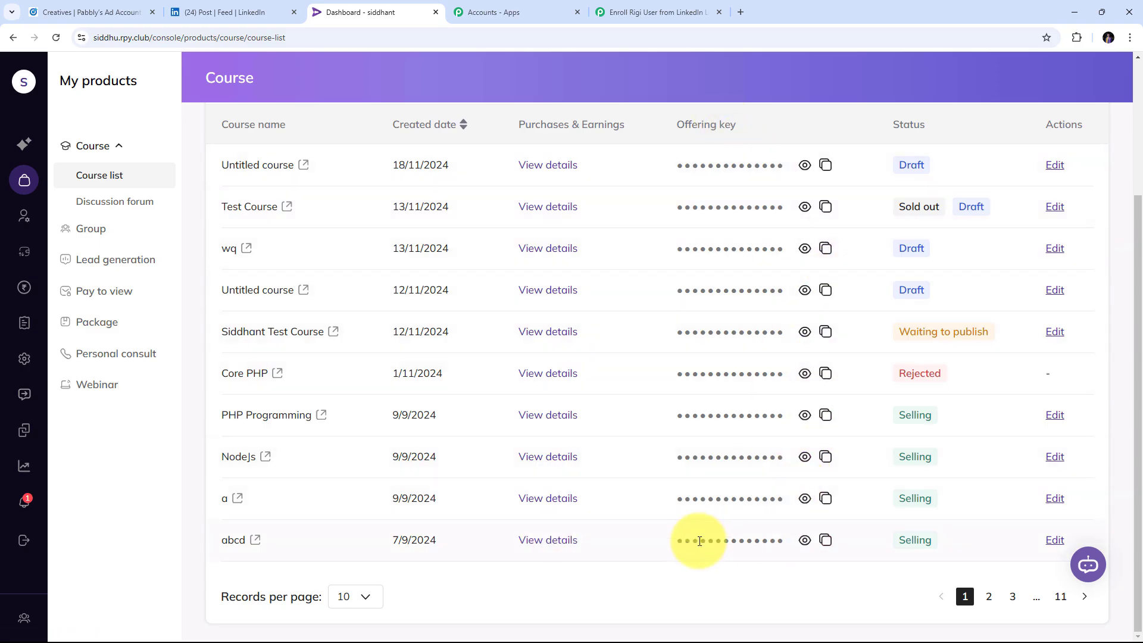
left_click(804, 542)
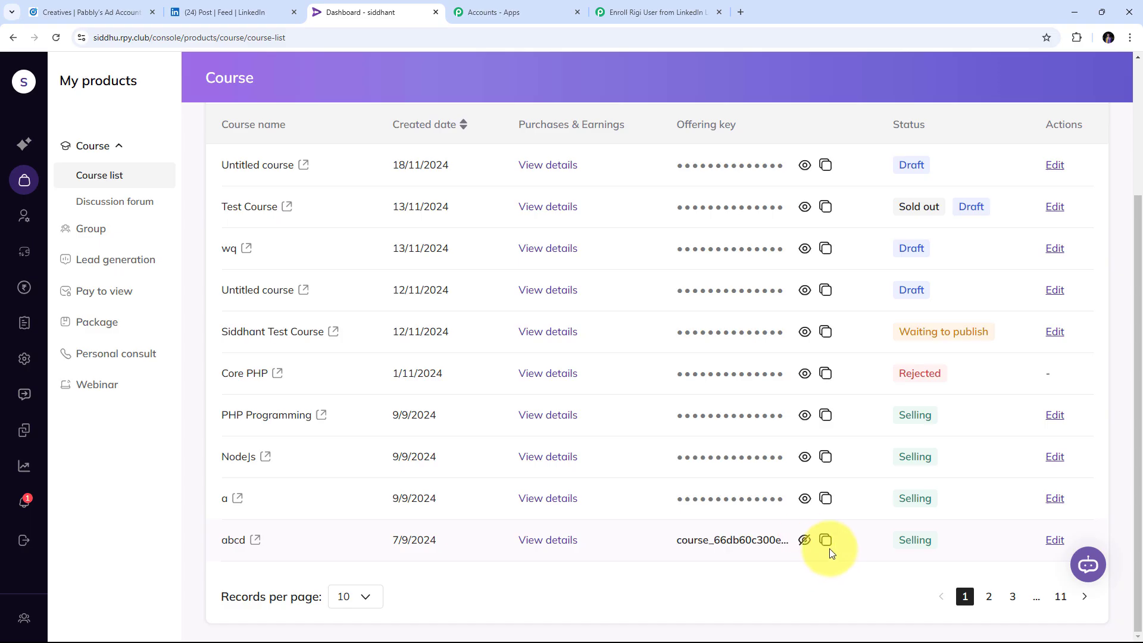
left_click(826, 541)
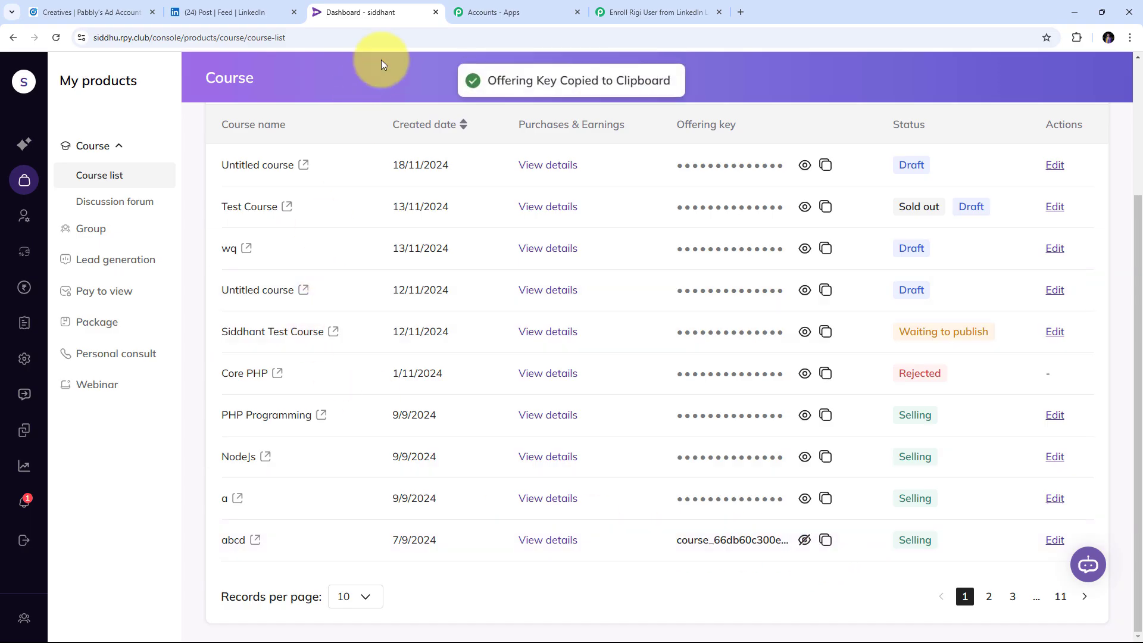
Return to the Pabbly Connect workflow and paste the copied offering key as the Product Hash
left_click(655, 12)
left_click(308, 322)
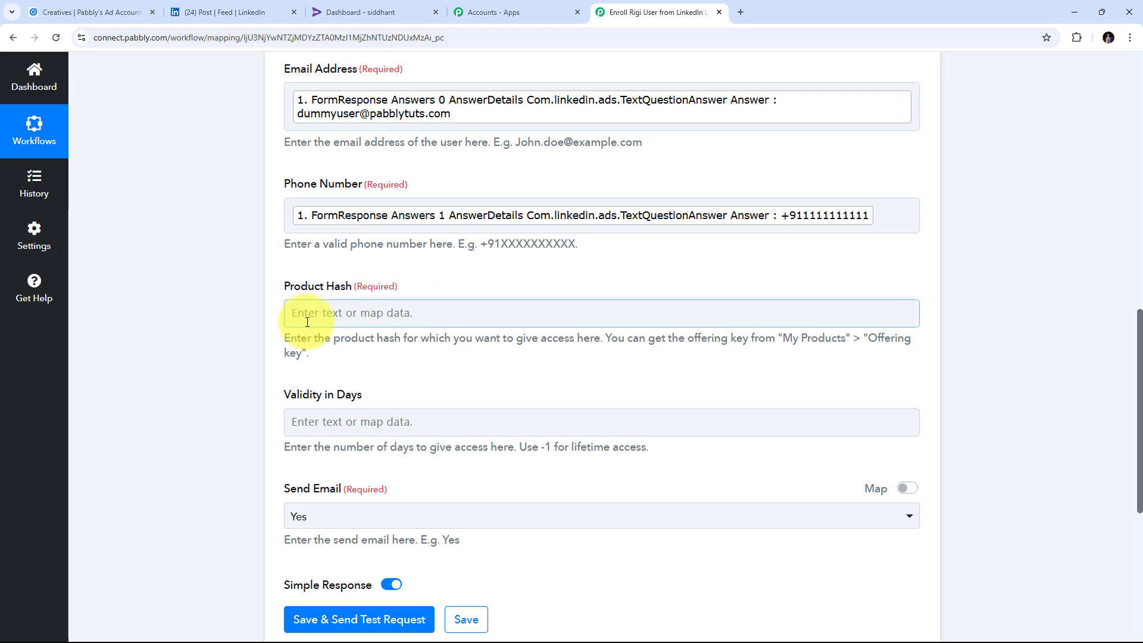
right_click(307, 322)
left_click(336, 459)
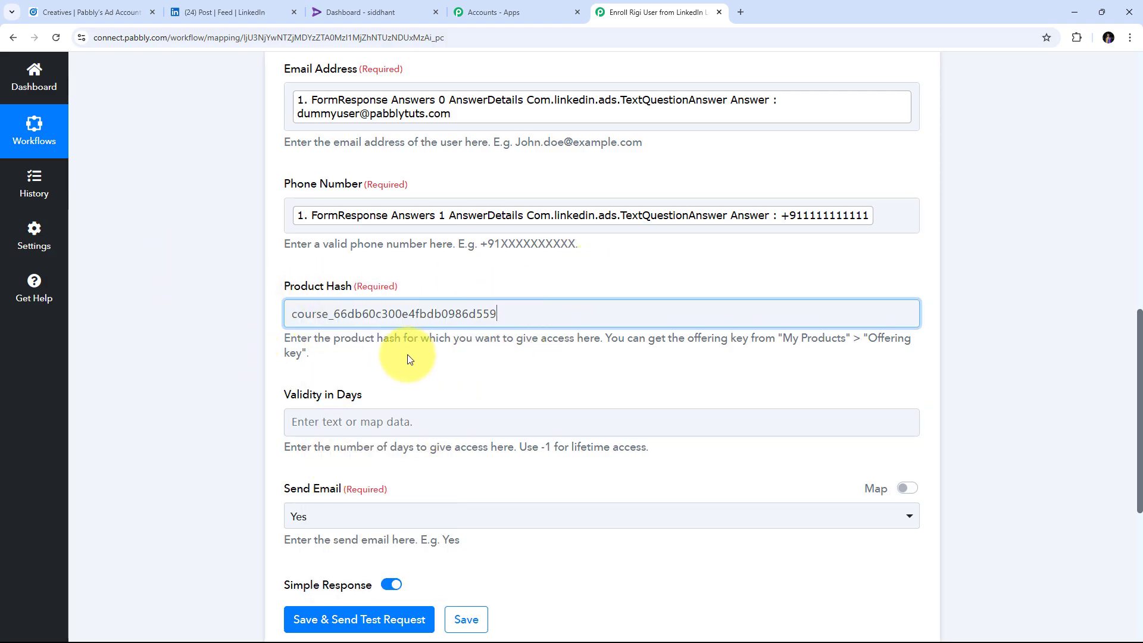
Set Validity in Days to -1 for lifetime access
scroll(407, 355, "down", 1)
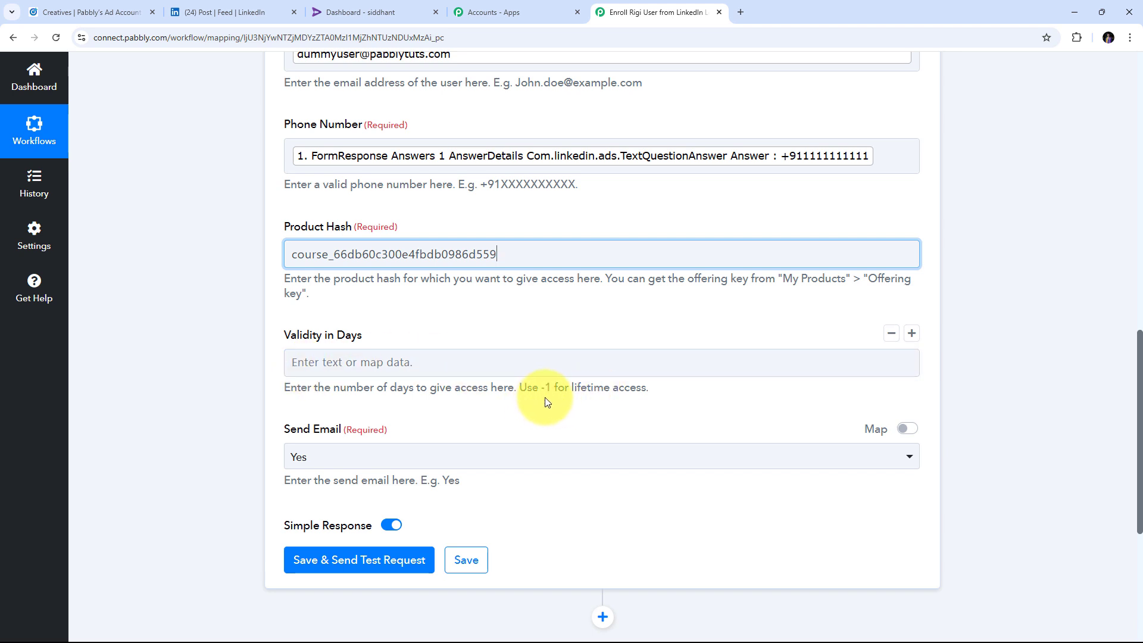
left_click(356, 367)
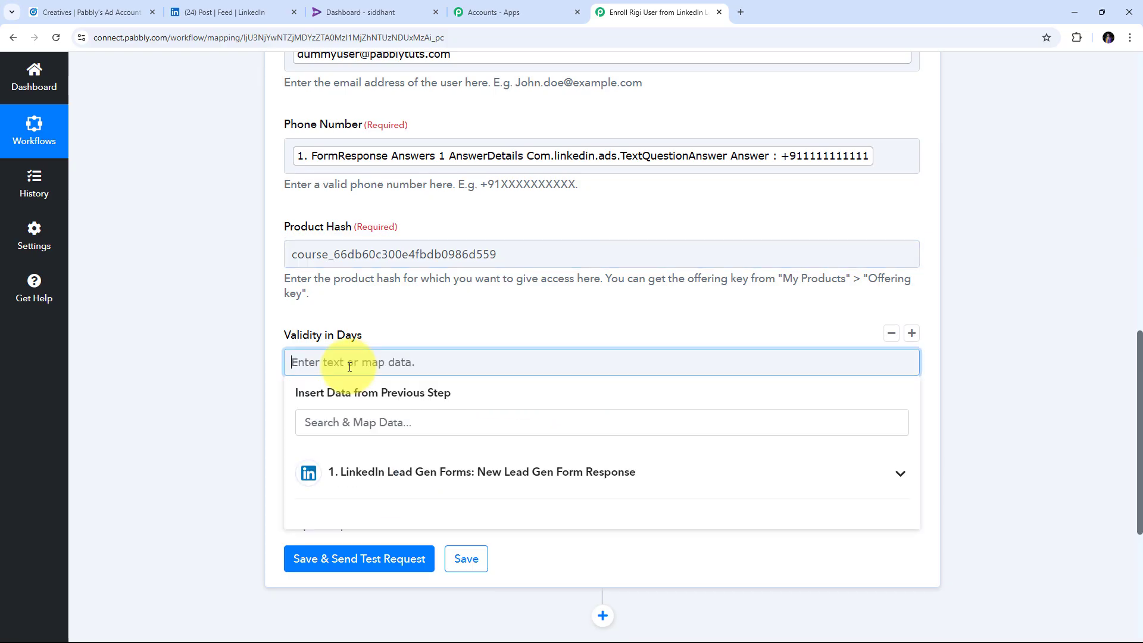
type("1")
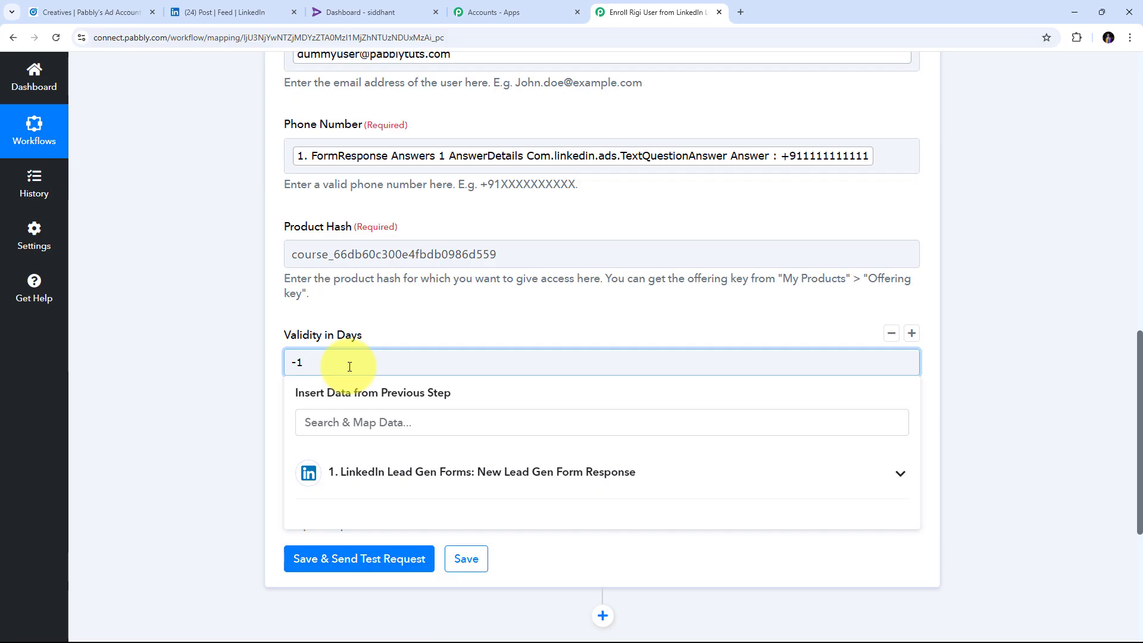
left_click(436, 292)
Set the Send Email option to Yes and review the mapped fields of the Import User action
scroll(524, 301, "down", 1)
scroll(421, 339, "down", 2)
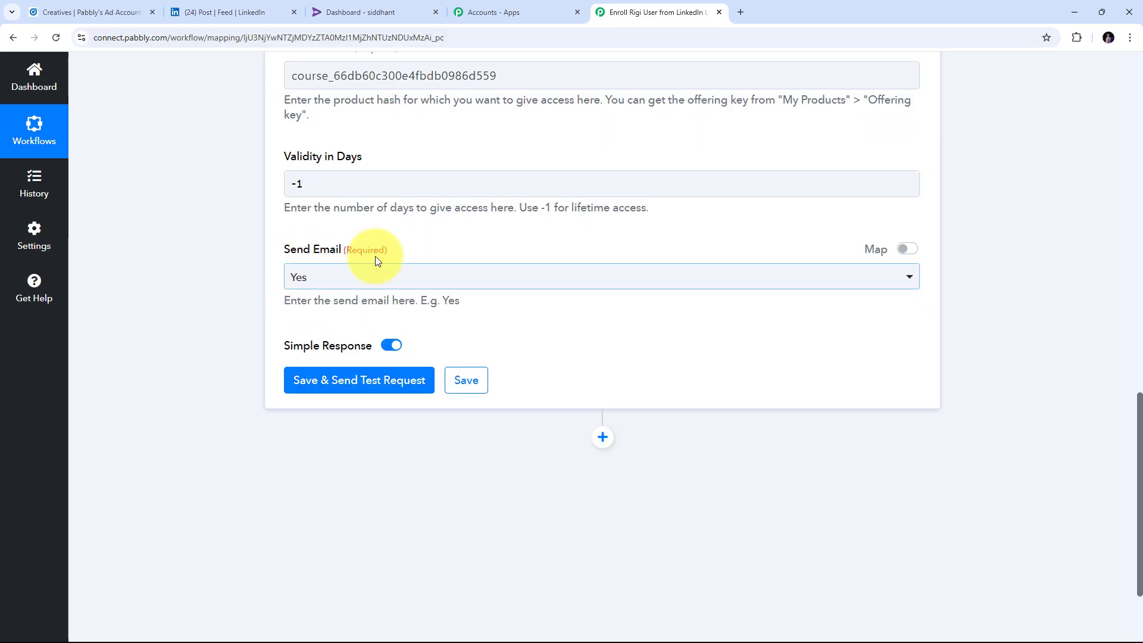
scroll(375, 256, "up", 1)
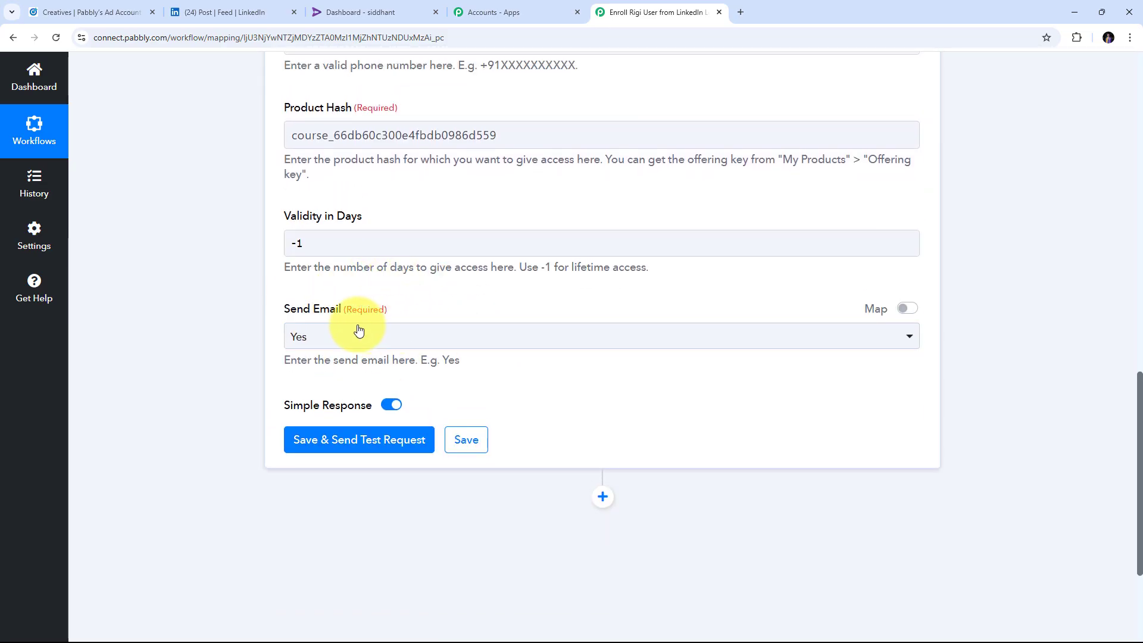
left_click(421, 338)
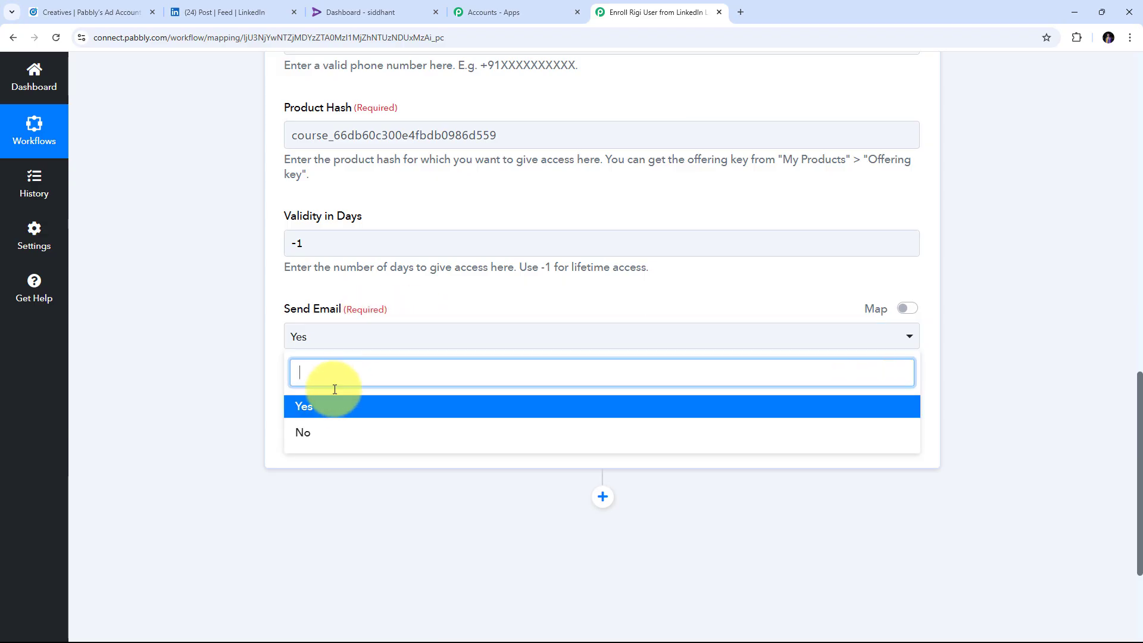
left_click(311, 412)
scroll(641, 369, "up", 8)
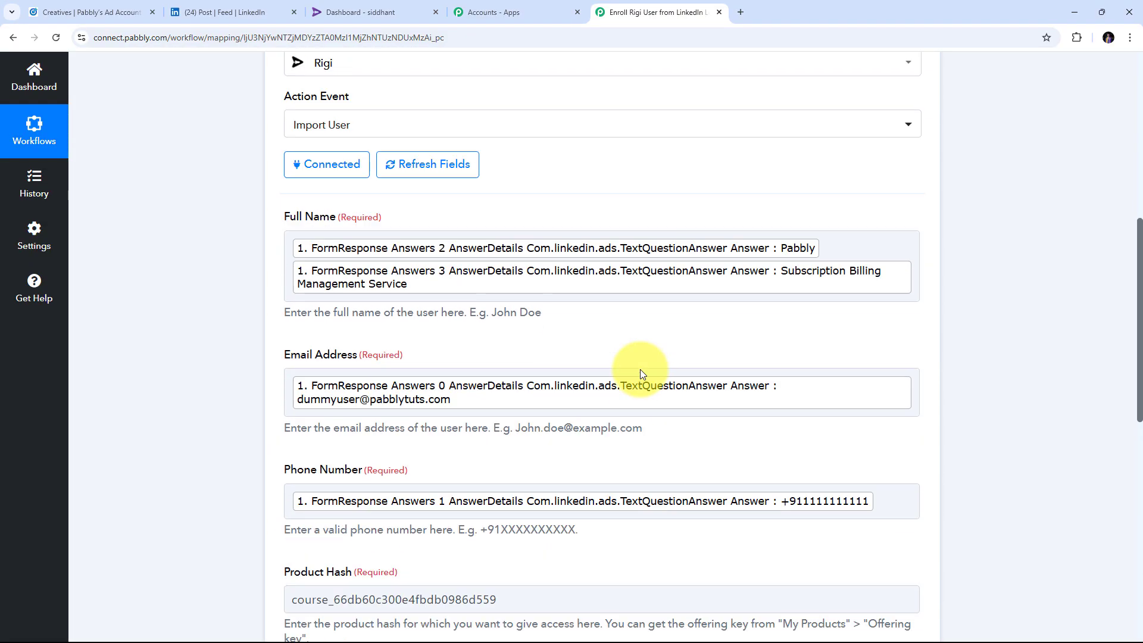
Review the mapped name, email, phone, Product Hash, validity and Send Email fields of the Import User action
scroll(640, 369, "down", 3)
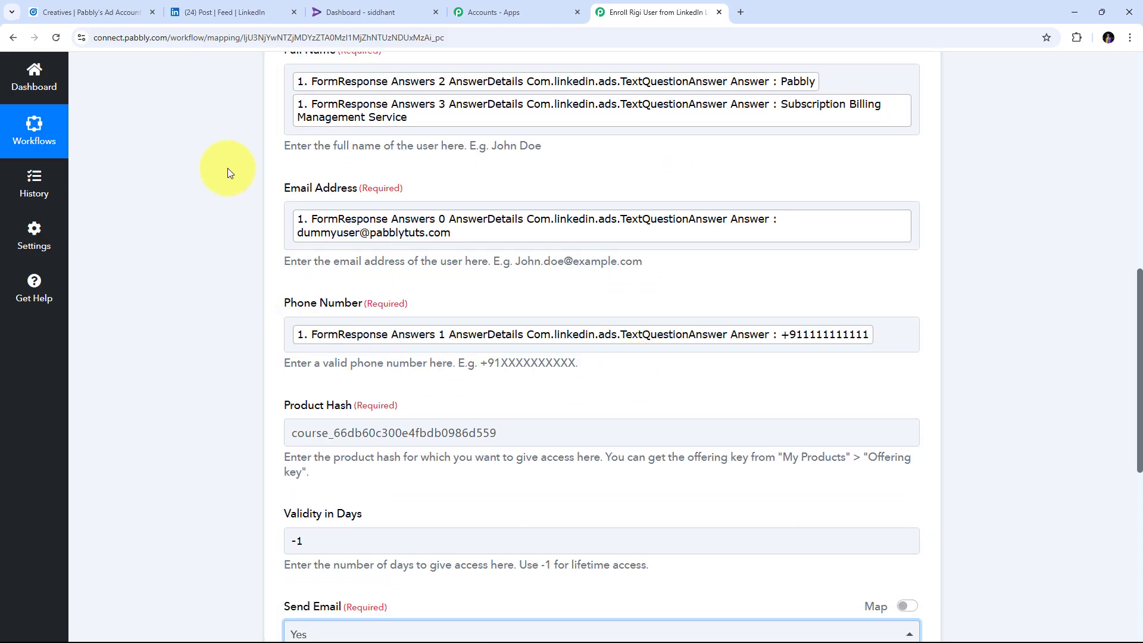
scroll(239, 170, "up", 2)
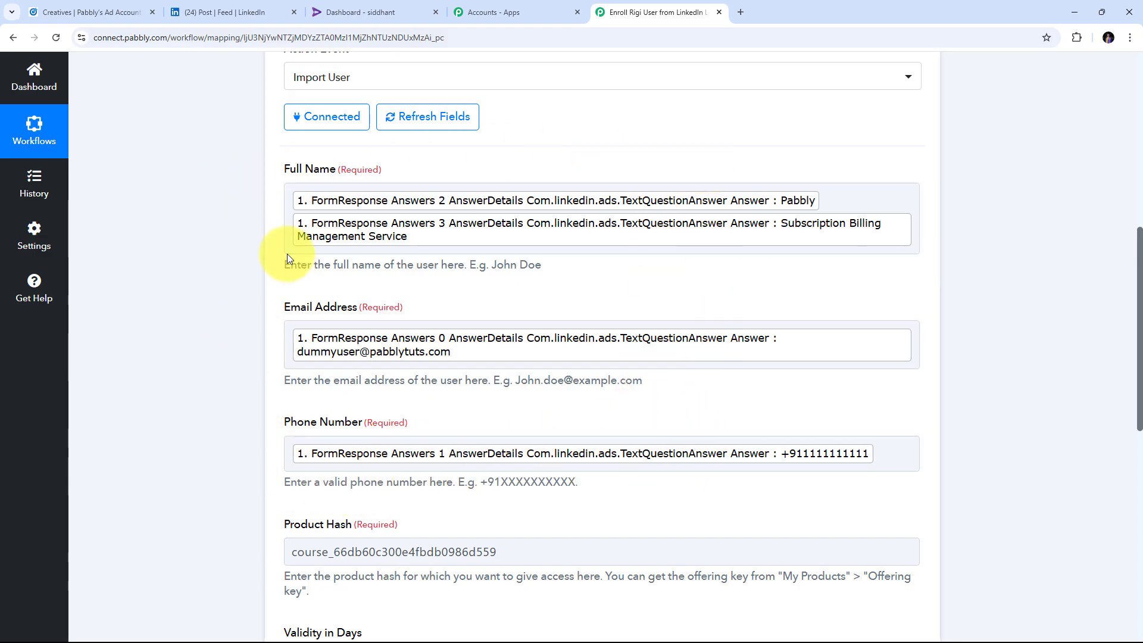
scroll(483, 289, "down", 3)
scroll(484, 288, "up", 1)
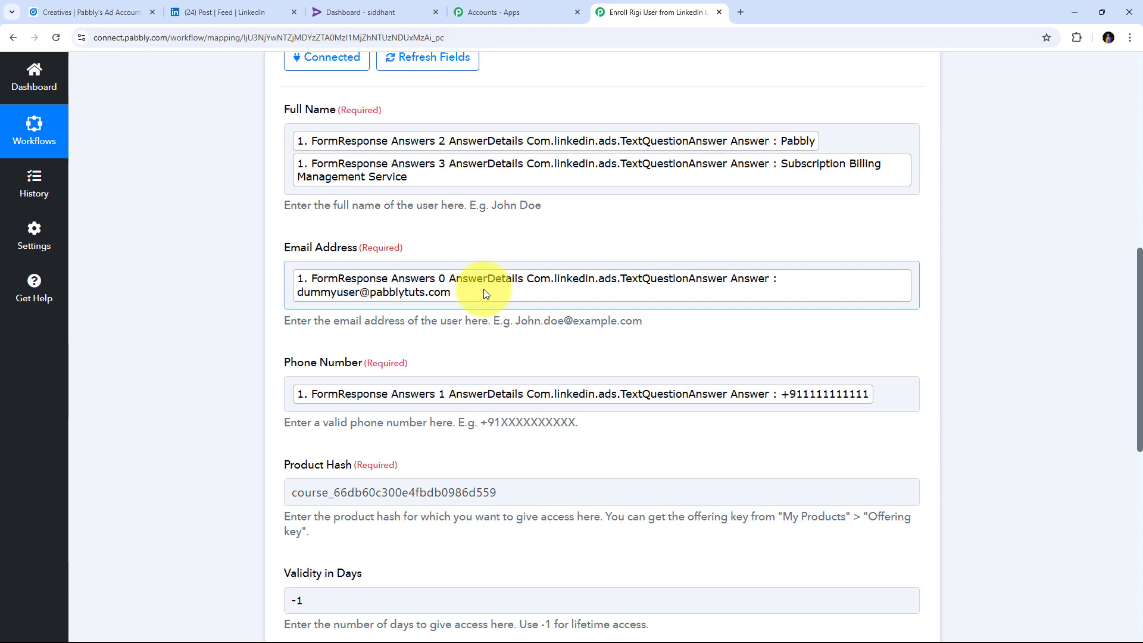
scroll(484, 292, "up", 2)
scroll(483, 292, "down", 3)
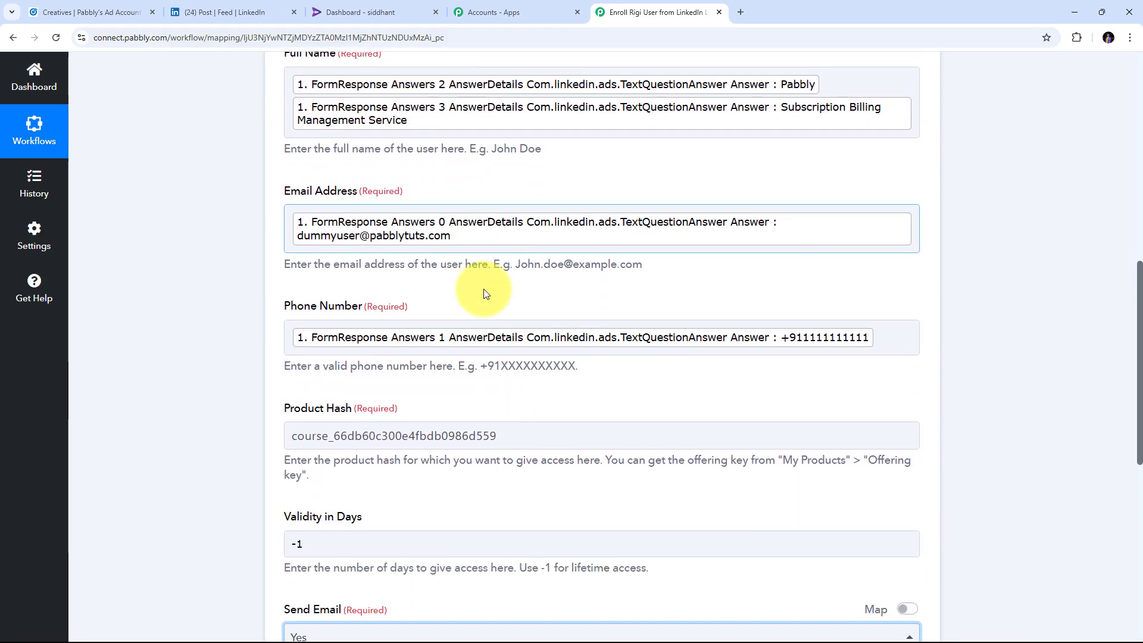
scroll(484, 292, "down", 2)
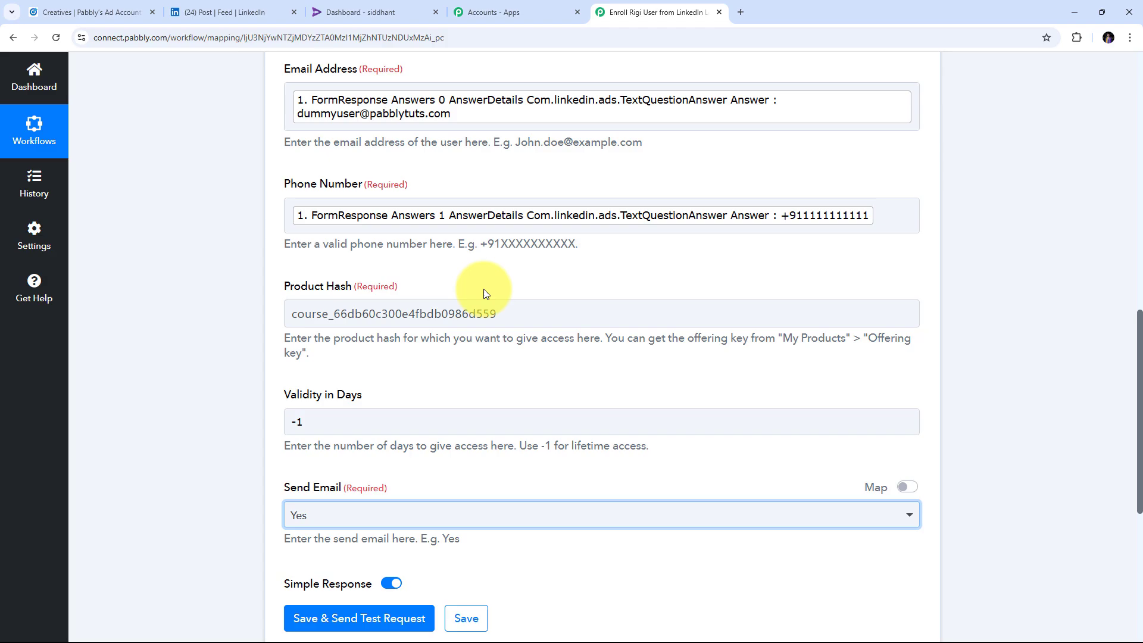
scroll(533, 272, "up", 2)
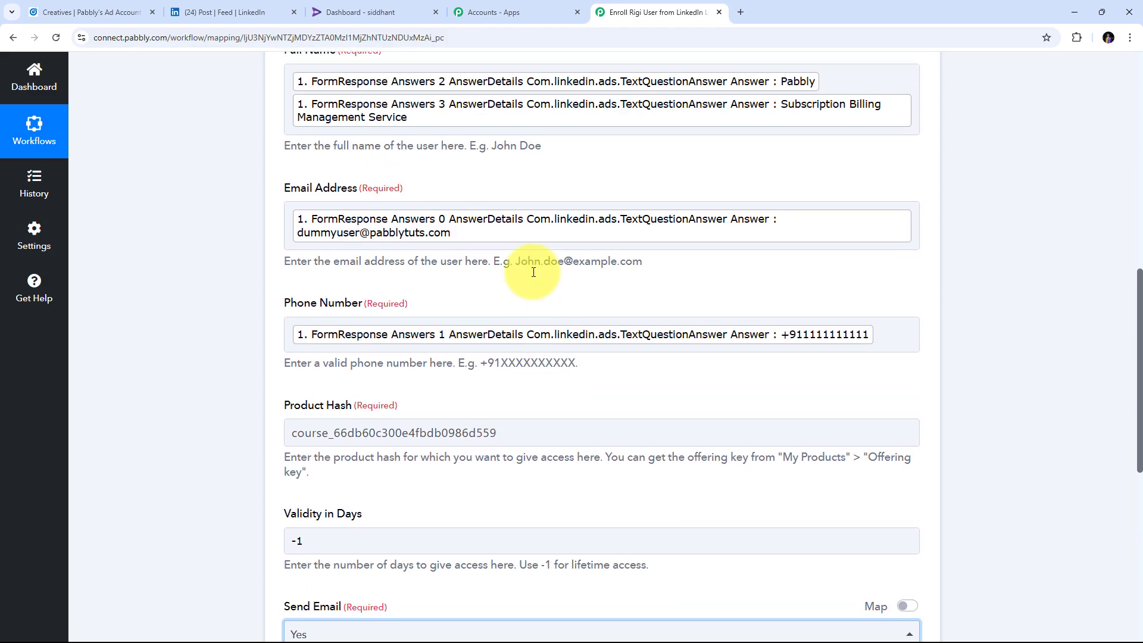
Save the Import User action, send a test request to Rigi, and examine the response received
scroll(533, 272, "down", 7)
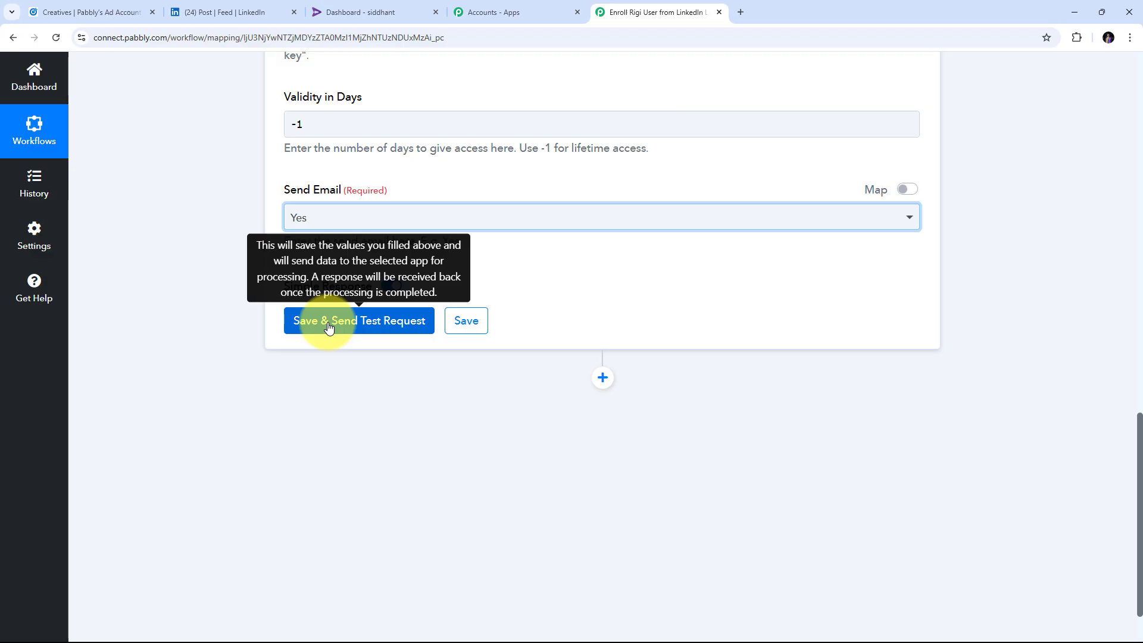
left_click(329, 326)
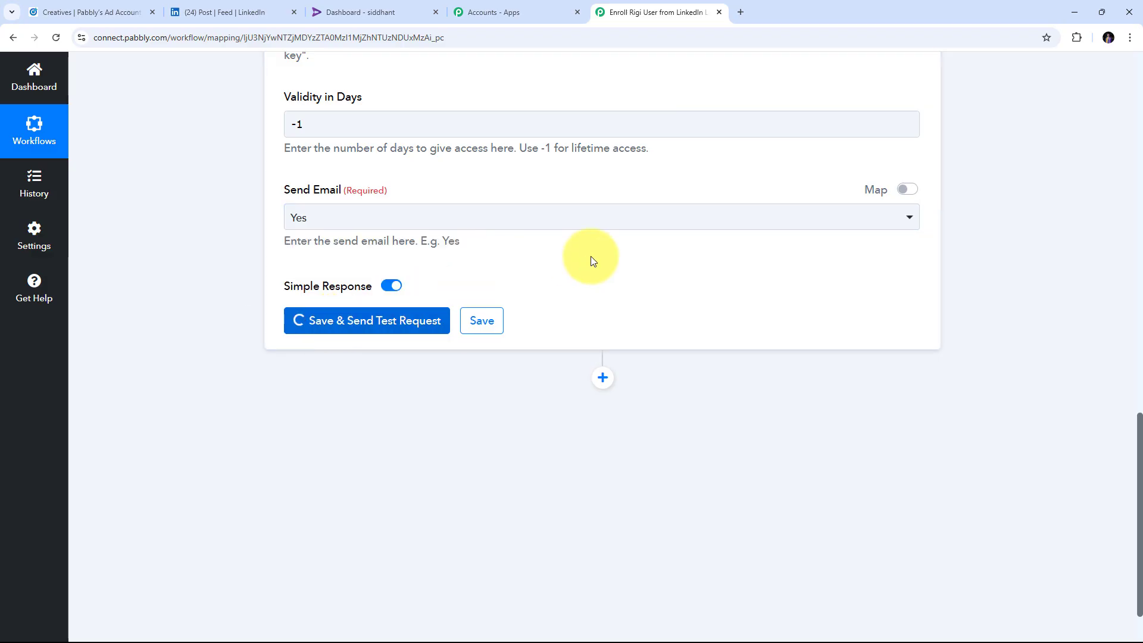
scroll(941, 315, "down", 2)
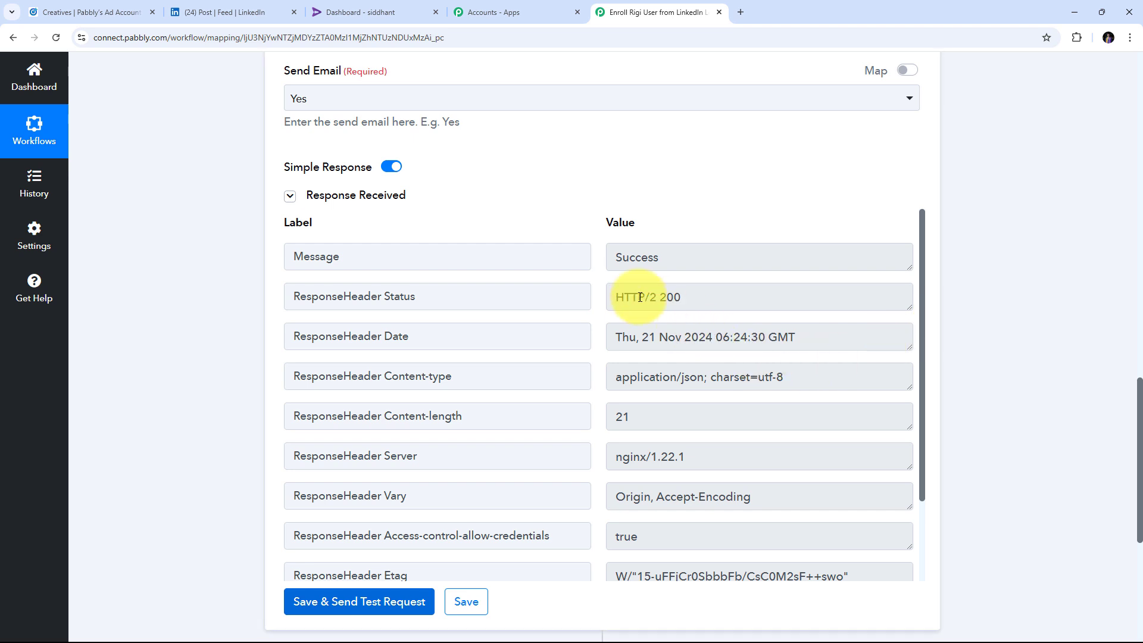
scroll(626, 299, "down", 2)
scroll(625, 299, "up", 2)
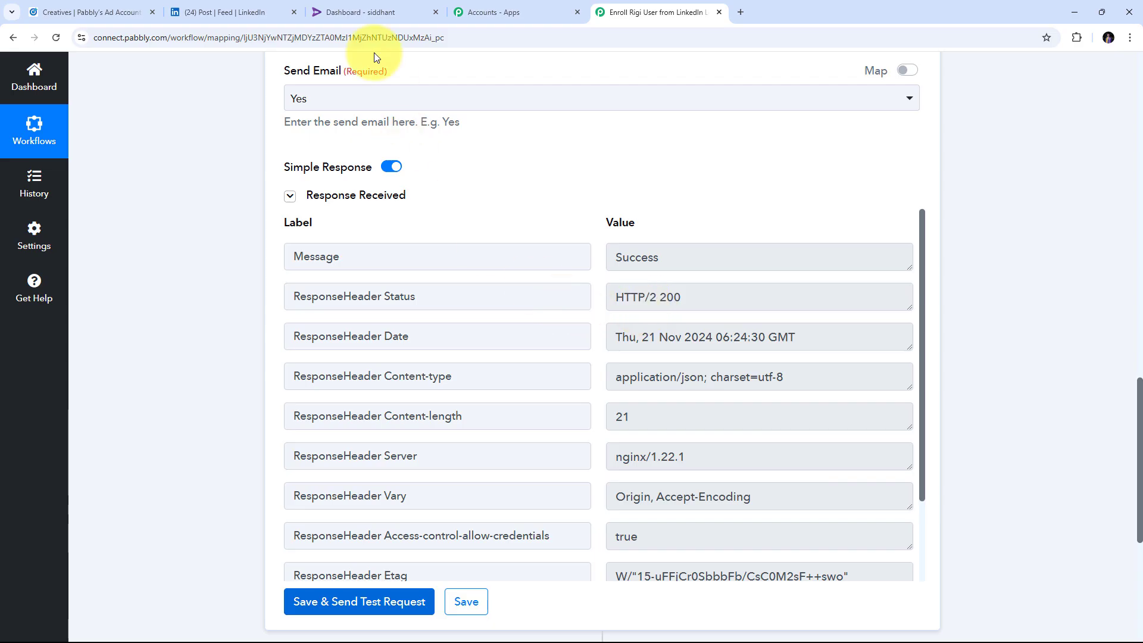
Switch to the Rigi dashboard, check the newest entry's name, phone and email in the user list, and return to the Pabbly Connect workflow
left_click(370, 12)
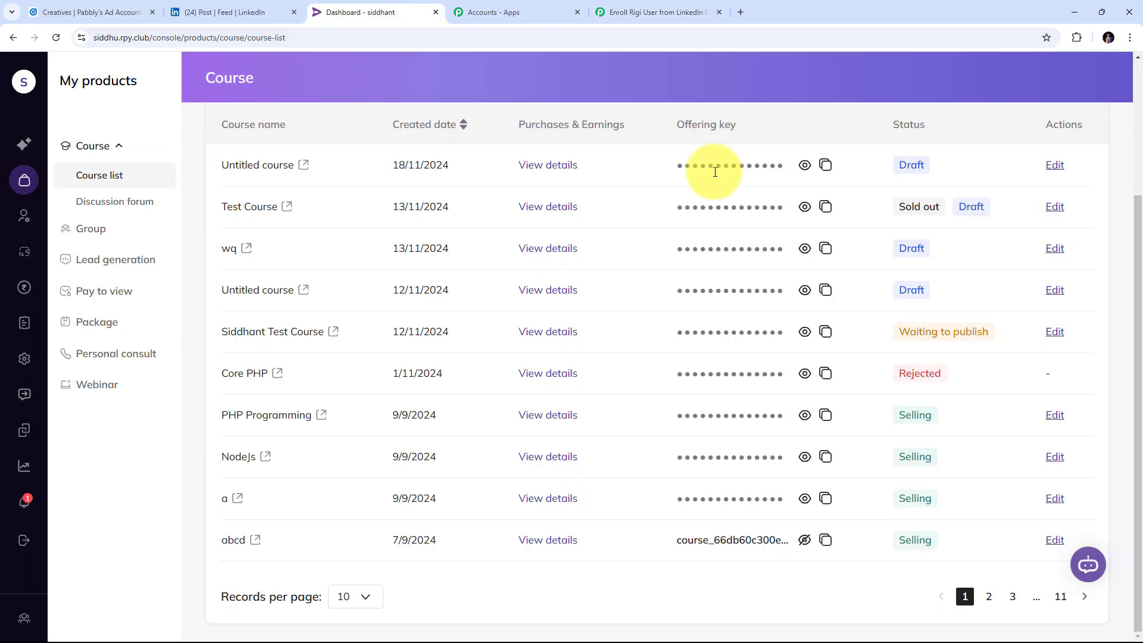
left_click(21, 216)
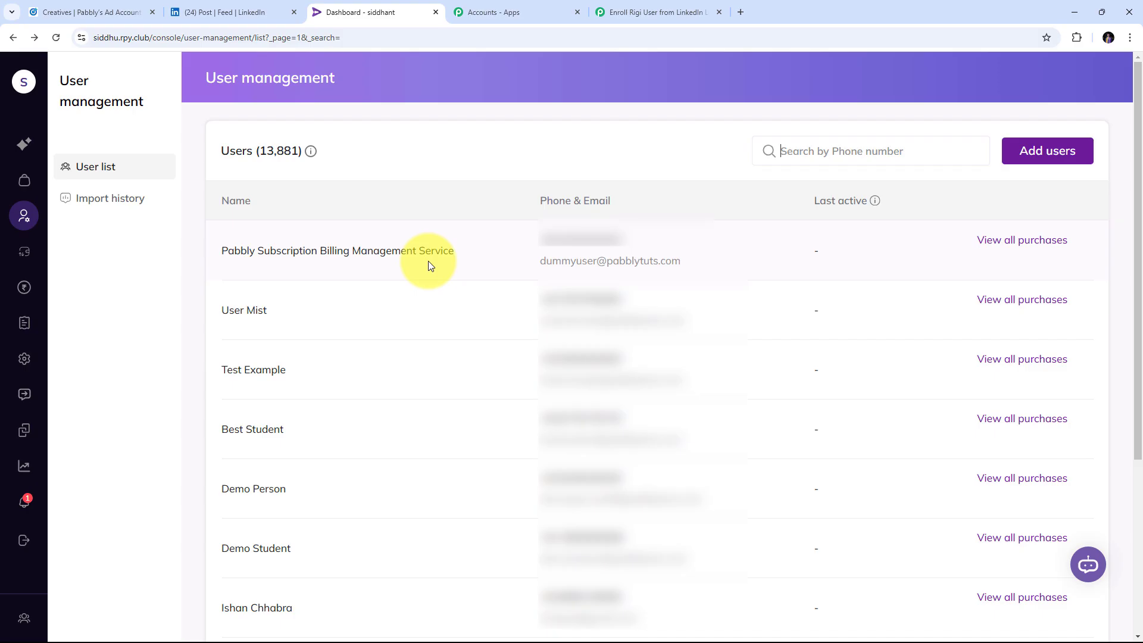
left_click_drag(530, 239, 621, 238)
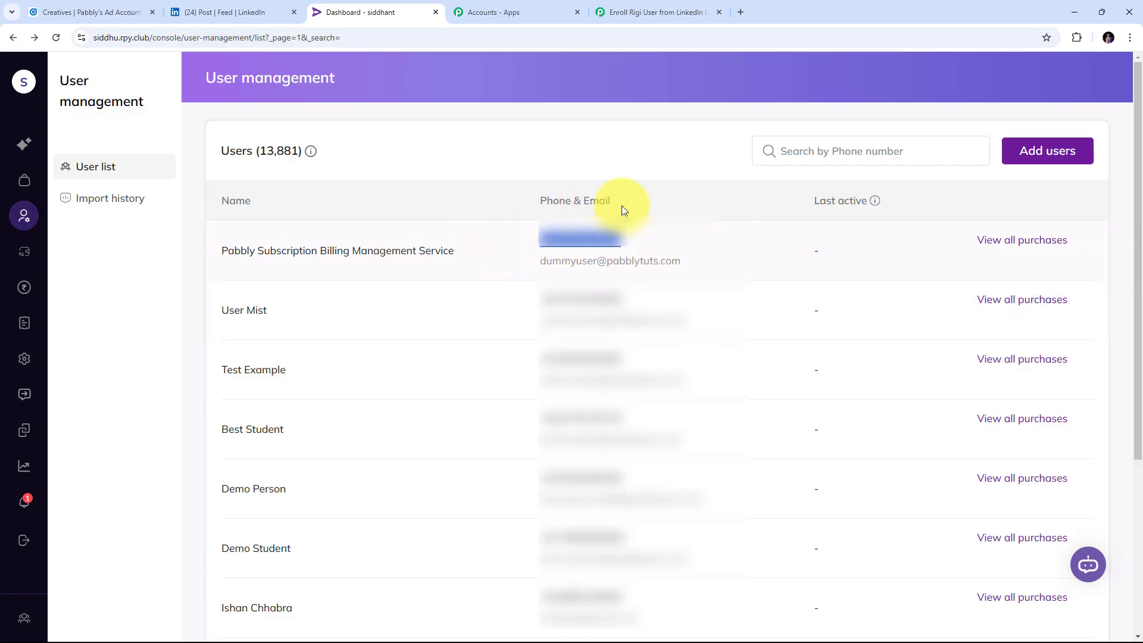
left_click(486, 226)
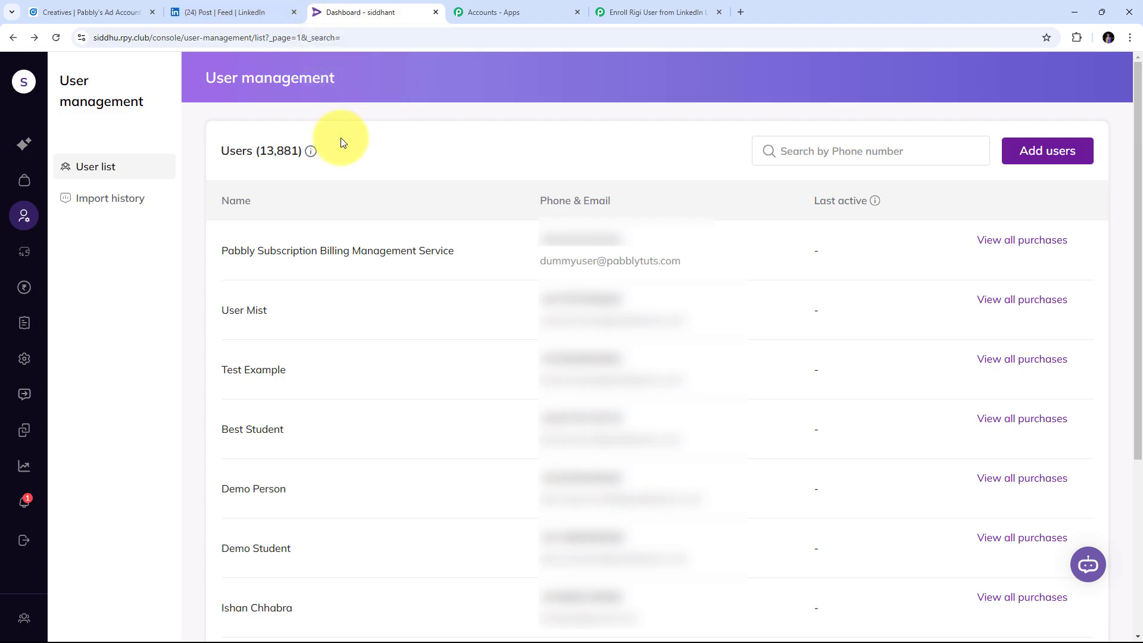
left_click(669, 12)
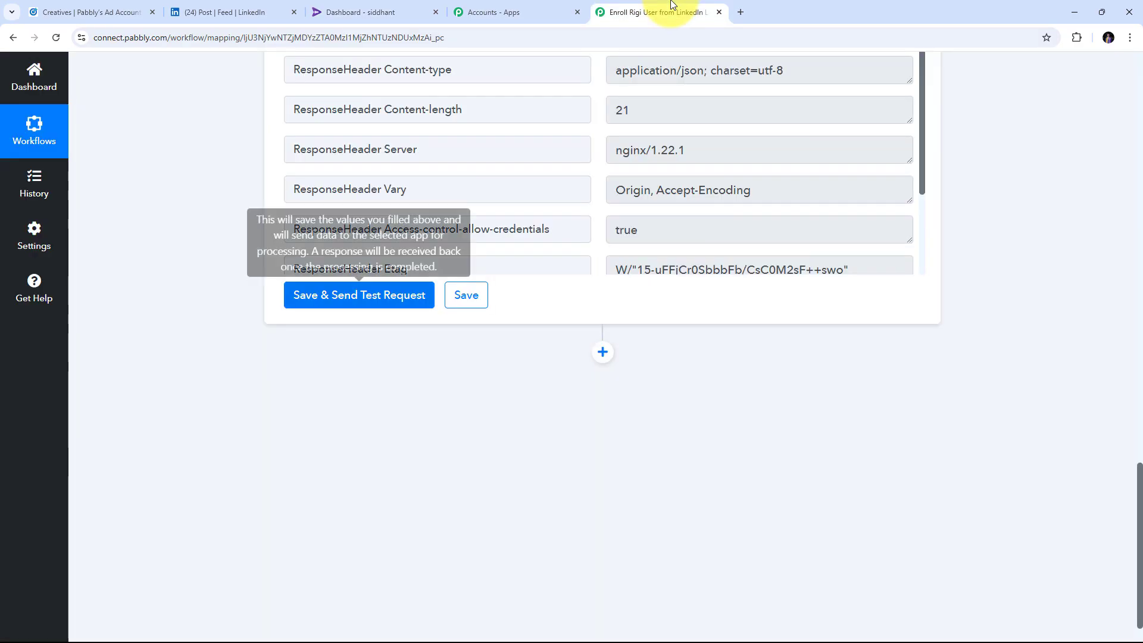